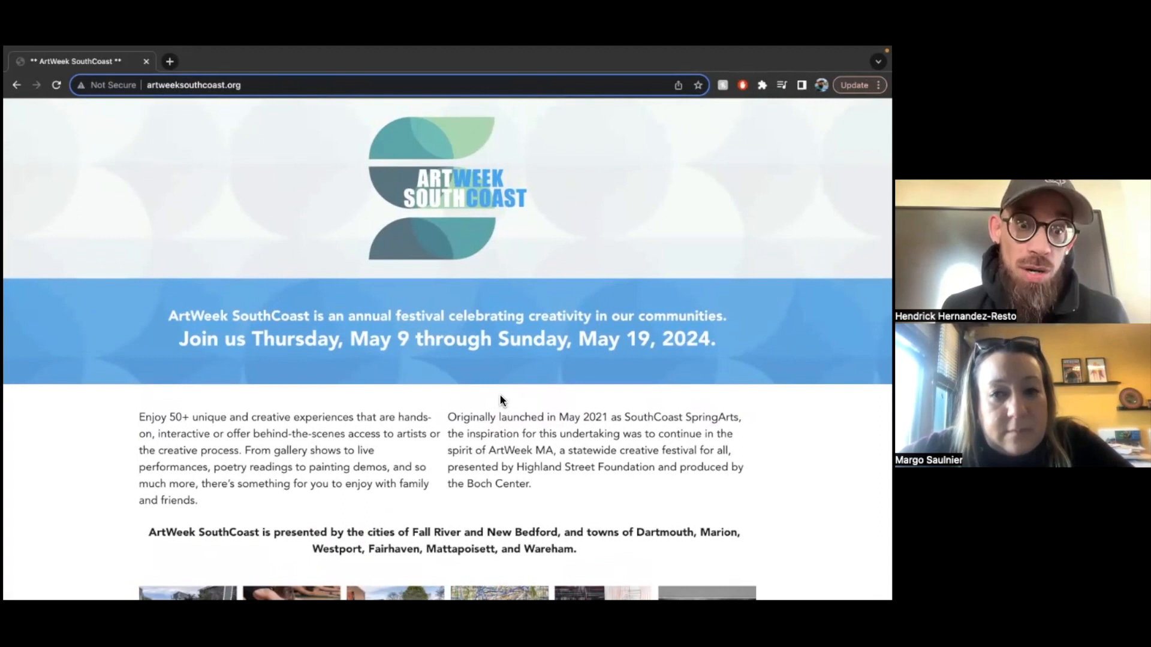
- Select the ArtWeek SouthCoast page's web address, then clear the selection
{"action": "scroll", "coordinate": [500, 396], "scroll_direction": "down", "scroll_amount": 1}
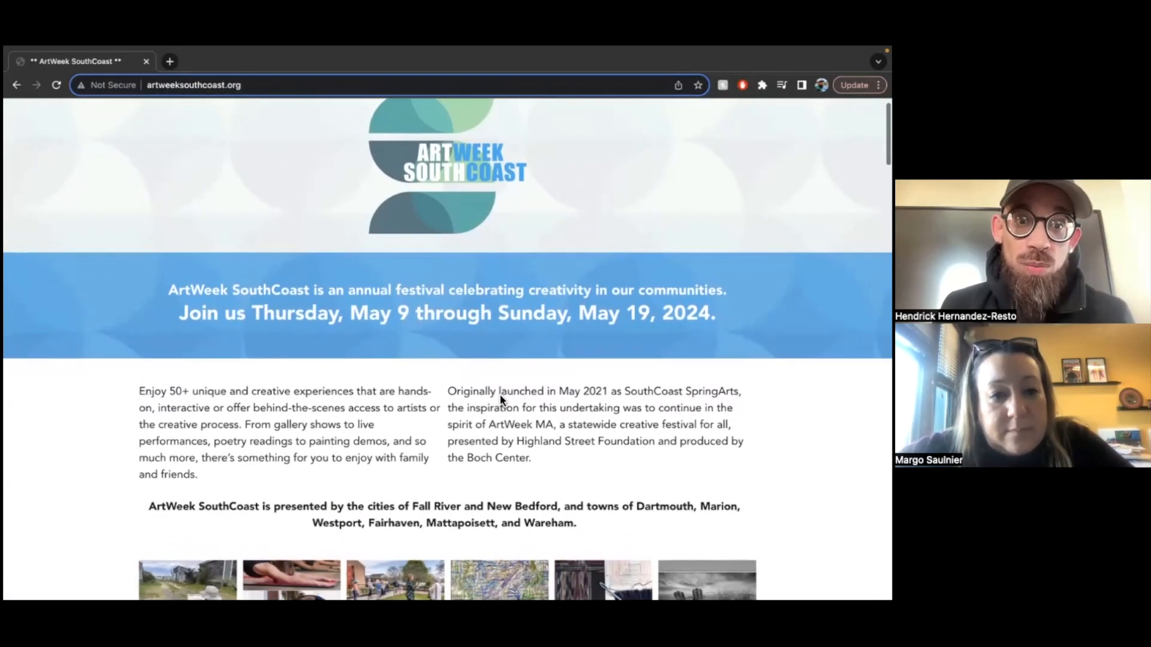
{"action": "scroll", "coordinate": [499, 398], "scroll_direction": "up", "scroll_amount": 1}
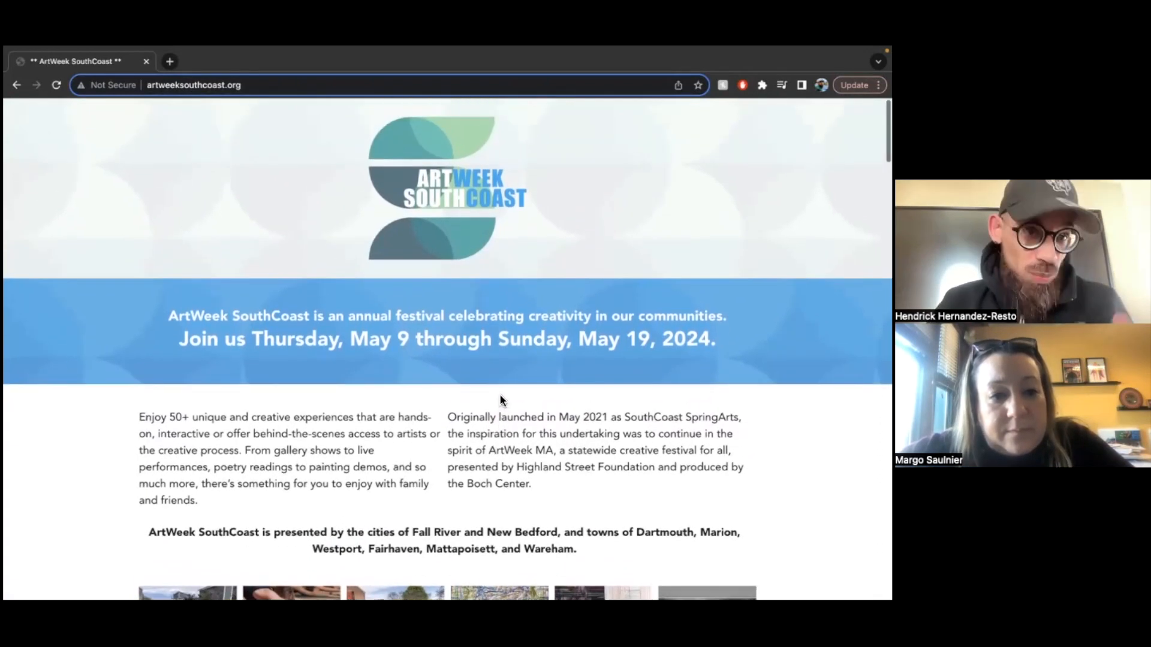
{"action": "left_click", "coordinate": [213, 85]}
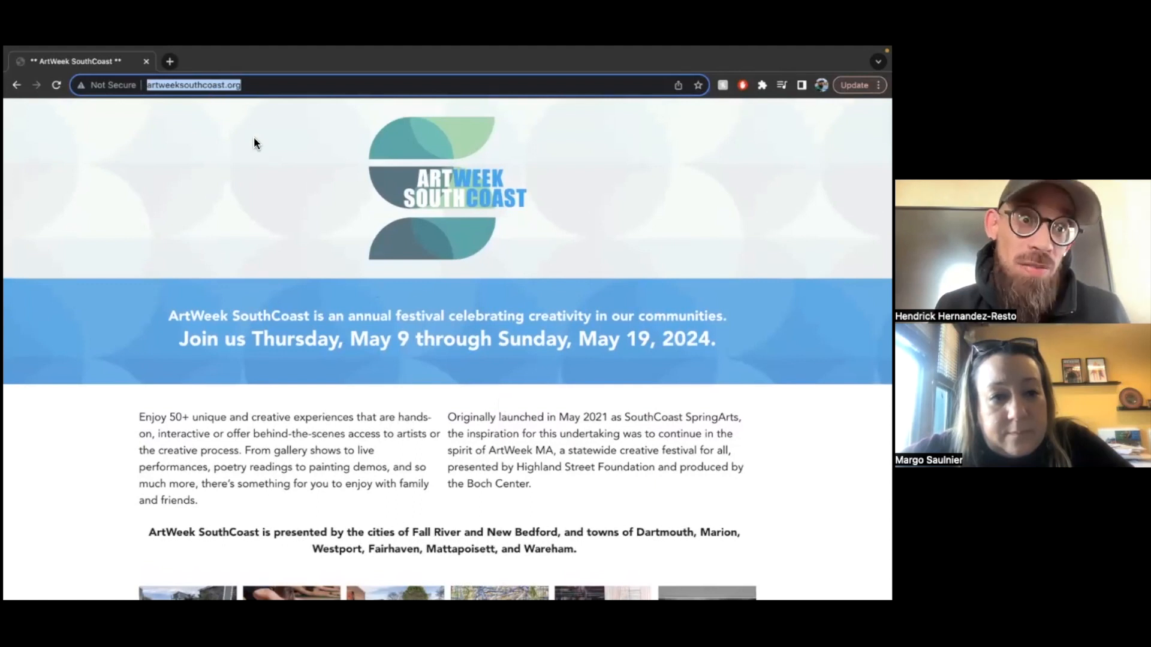
{"action": "left_click", "coordinate": [268, 85]}
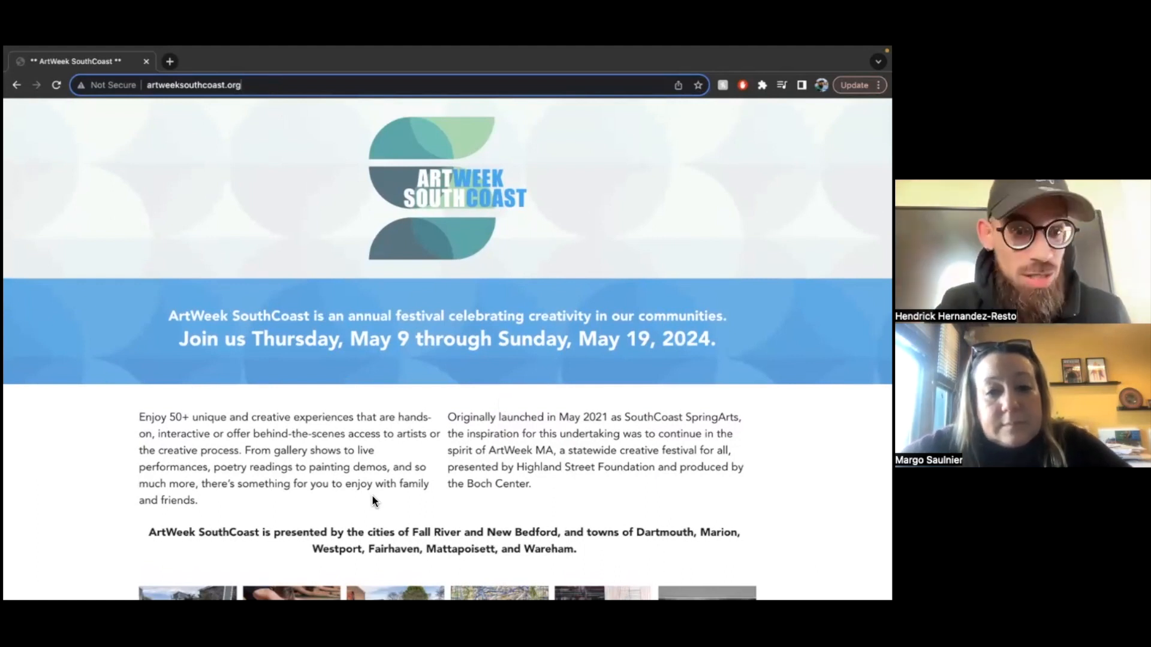
- Scroll past the photos and sponsors down to the Calendar of Events listings
{"action": "scroll", "coordinate": [373, 501], "scroll_direction": "down", "scroll_amount": 2}
{"action": "scroll", "coordinate": [372, 497], "scroll_direction": "down", "scroll_amount": 5}
{"action": "scroll", "coordinate": [378, 503], "scroll_direction": "down", "scroll_amount": 5}
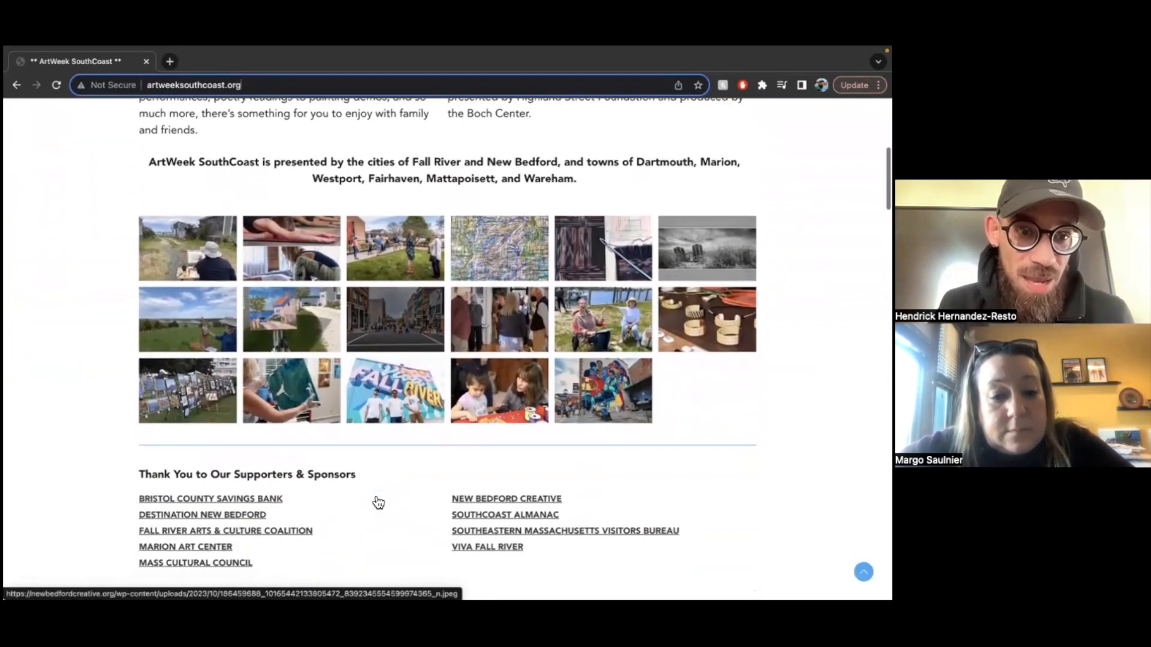
{"action": "scroll", "coordinate": [379, 503], "scroll_direction": "up", "scroll_amount": 5}
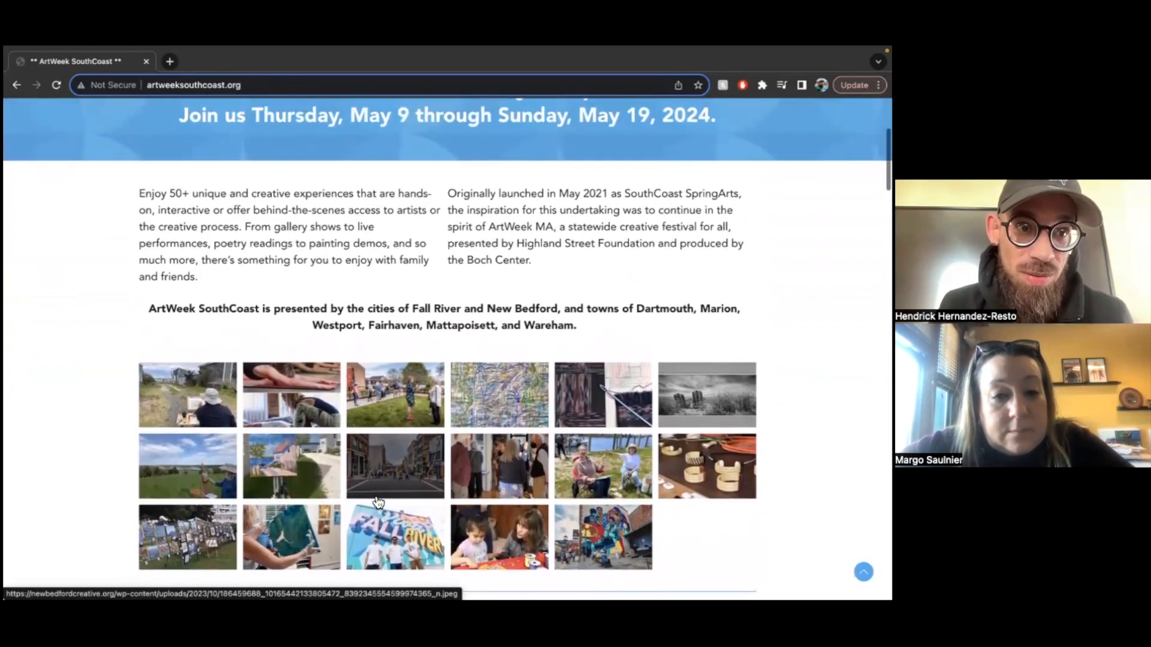
{"action": "scroll", "coordinate": [379, 502], "scroll_direction": "up", "scroll_amount": 1}
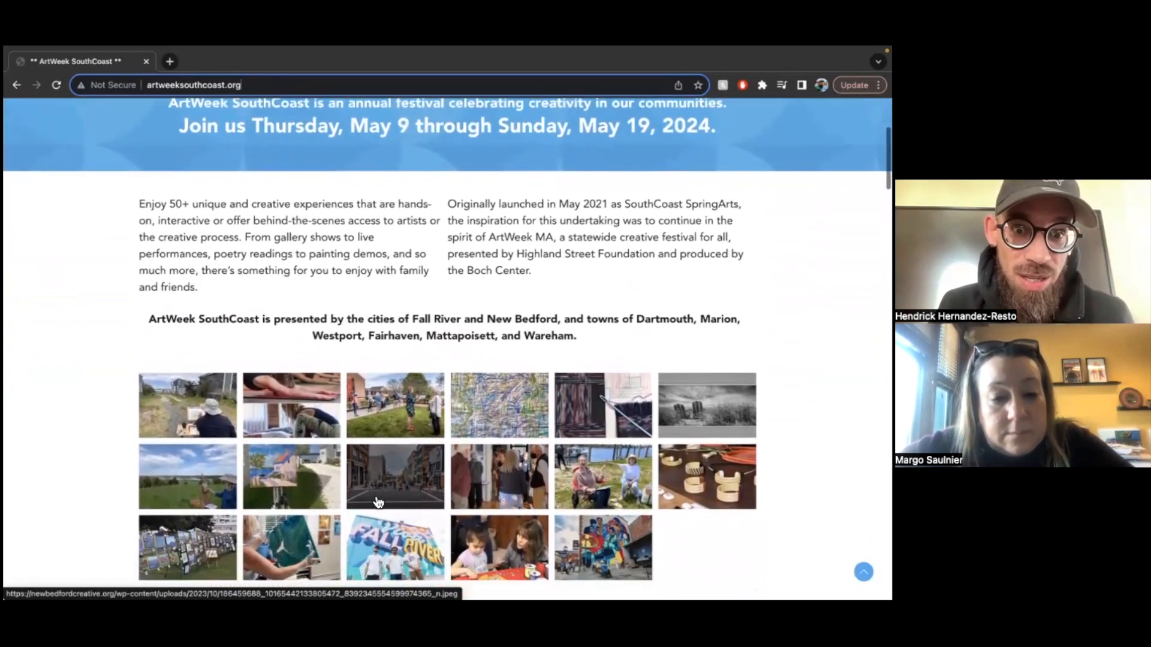
{"action": "scroll", "coordinate": [378, 502], "scroll_direction": "down", "scroll_amount": 7}
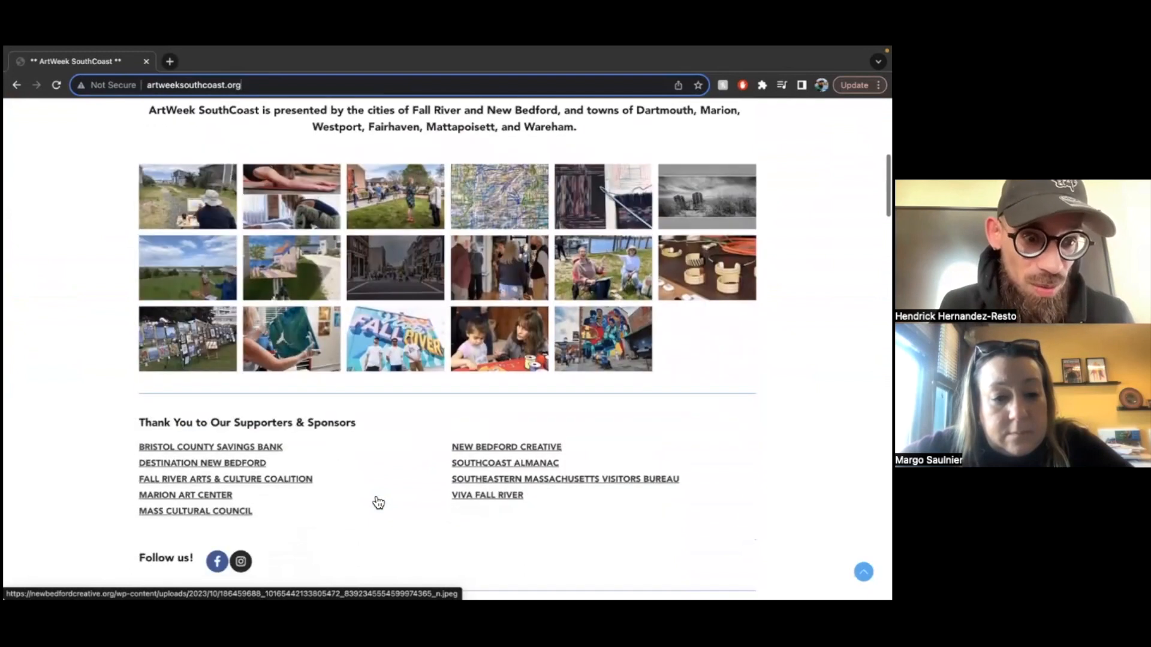
{"action": "scroll", "coordinate": [378, 503], "scroll_direction": "down", "scroll_amount": 4}
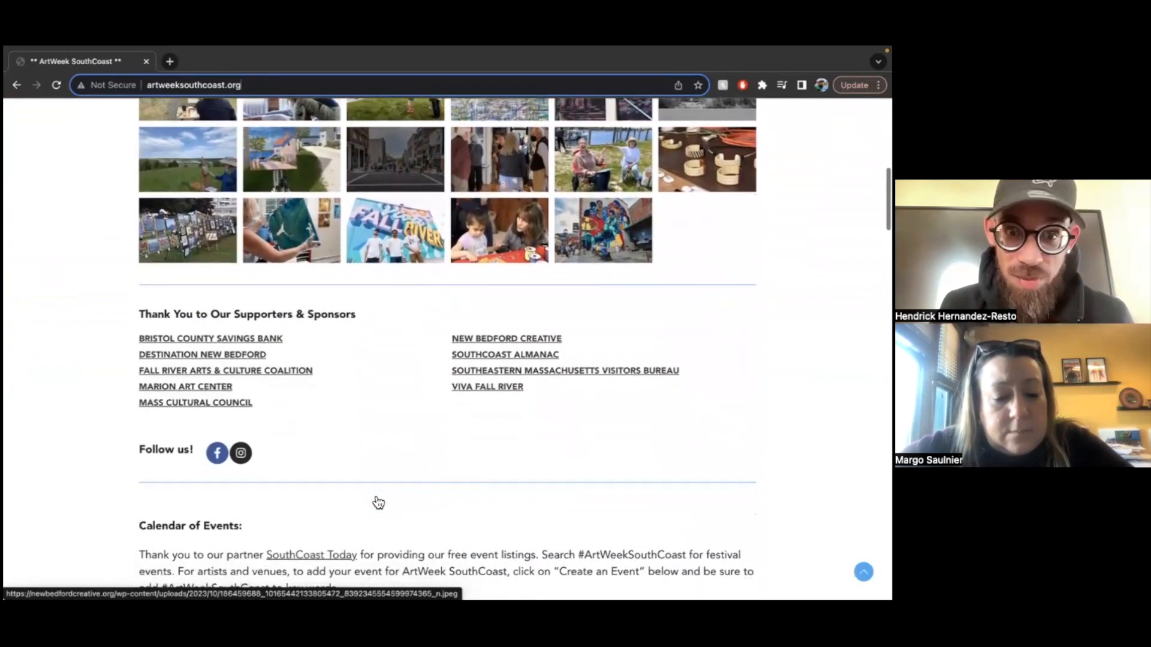
{"action": "scroll", "coordinate": [378, 502], "scroll_direction": "down", "scroll_amount": 9}
{"action": "scroll", "coordinate": [379, 502], "scroll_direction": "down", "scroll_amount": 2}
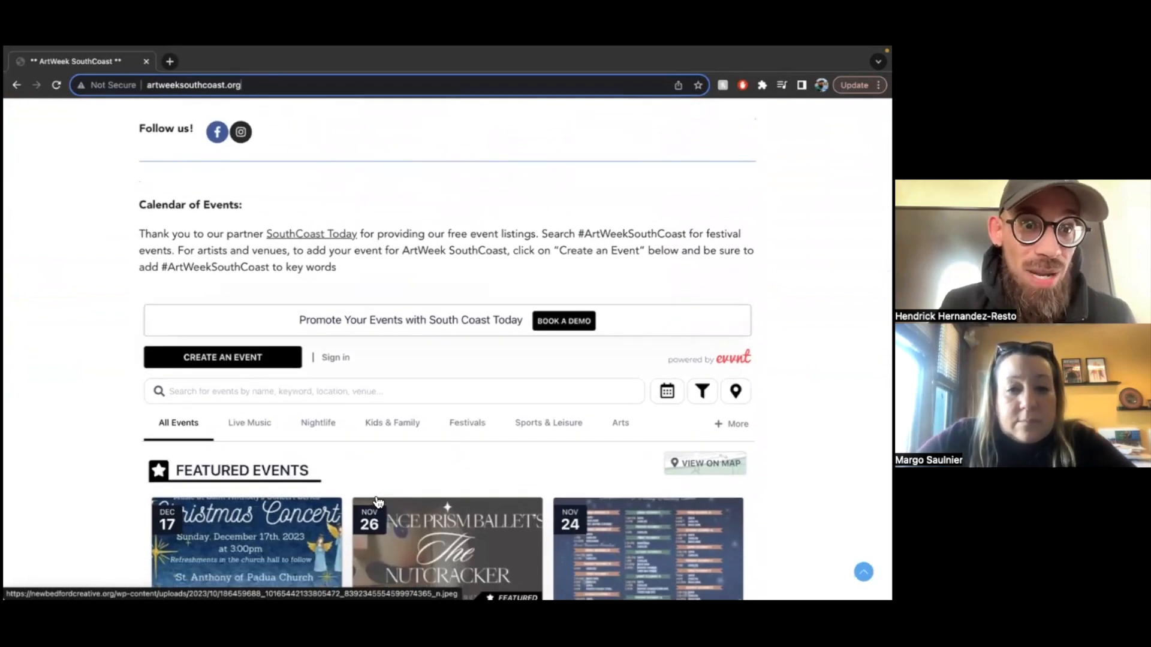
{"action": "scroll", "coordinate": [379, 502], "scroll_direction": "up", "scroll_amount": 3}
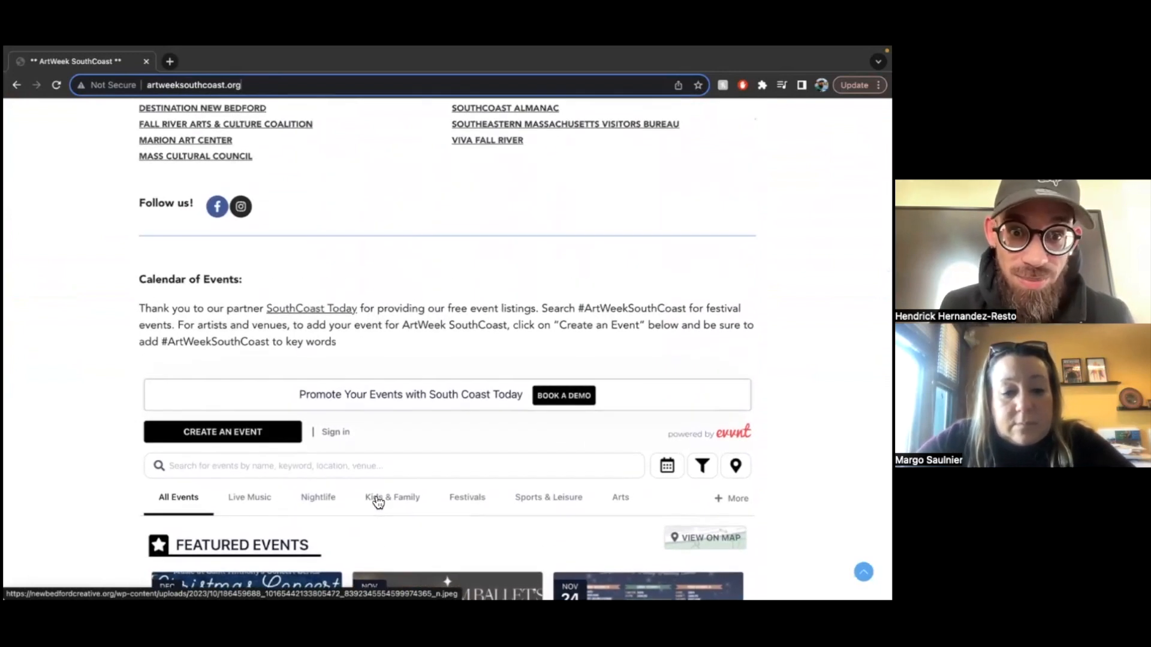
{"action": "scroll", "coordinate": [378, 502], "scroll_direction": "down", "scroll_amount": 3}
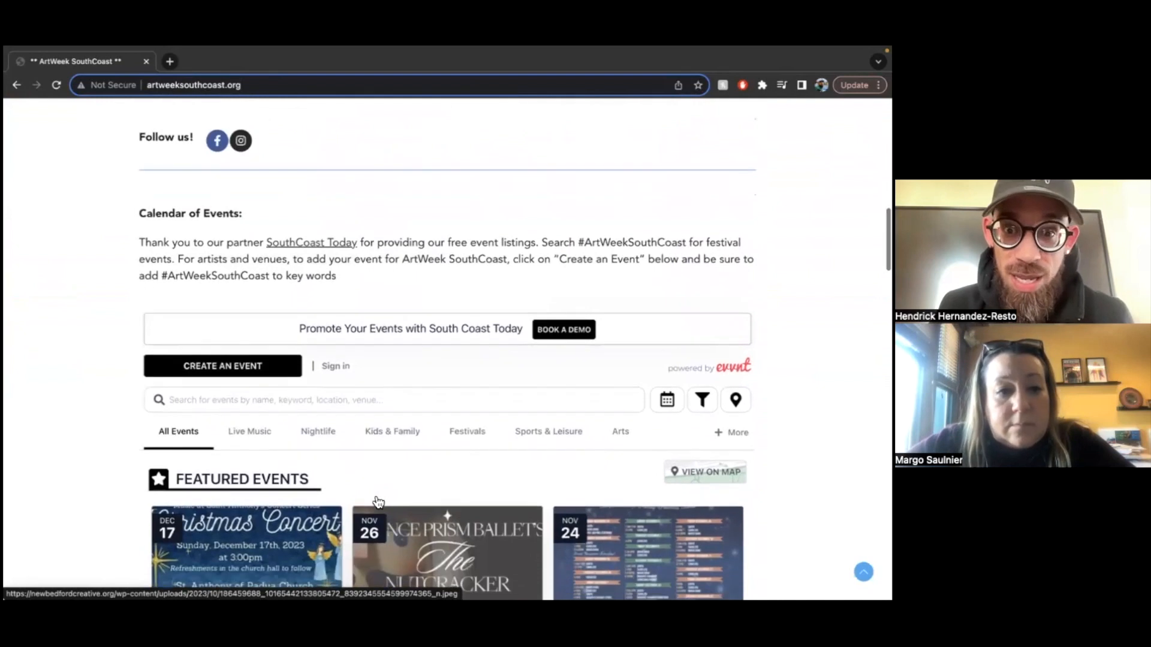
{"action": "scroll", "coordinate": [420, 450], "scroll_direction": "down", "scroll_amount": 1}
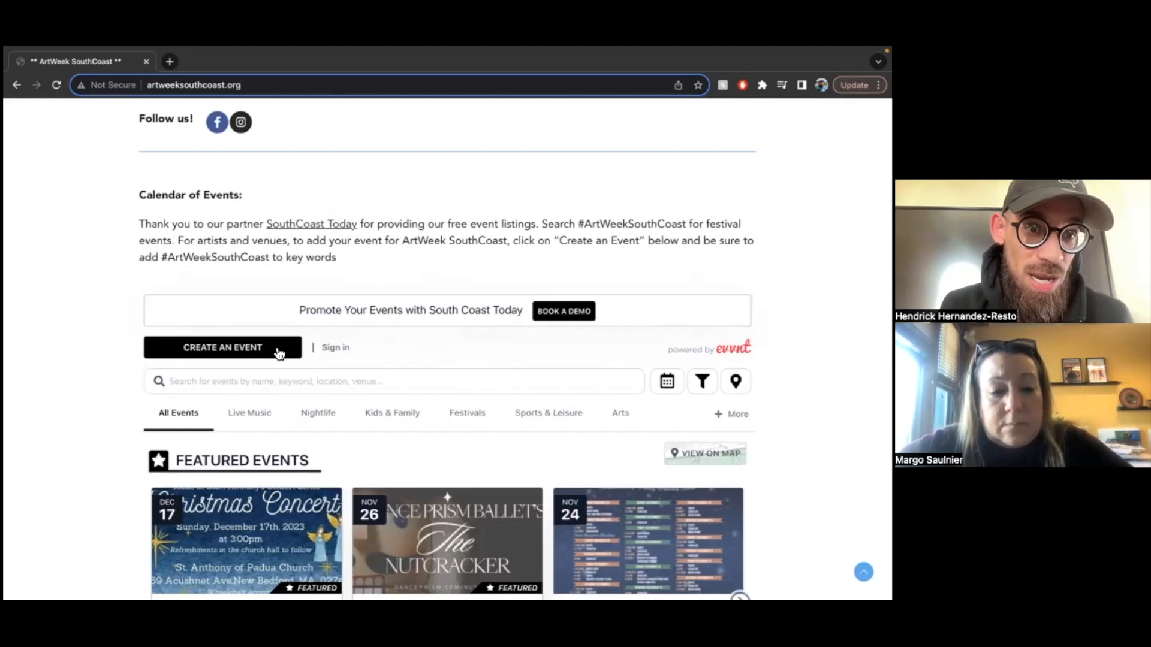
- Open the SouthCoast Today sign-in page and begin entering the login e-mail
{"action": "left_click", "coordinate": [340, 352]}
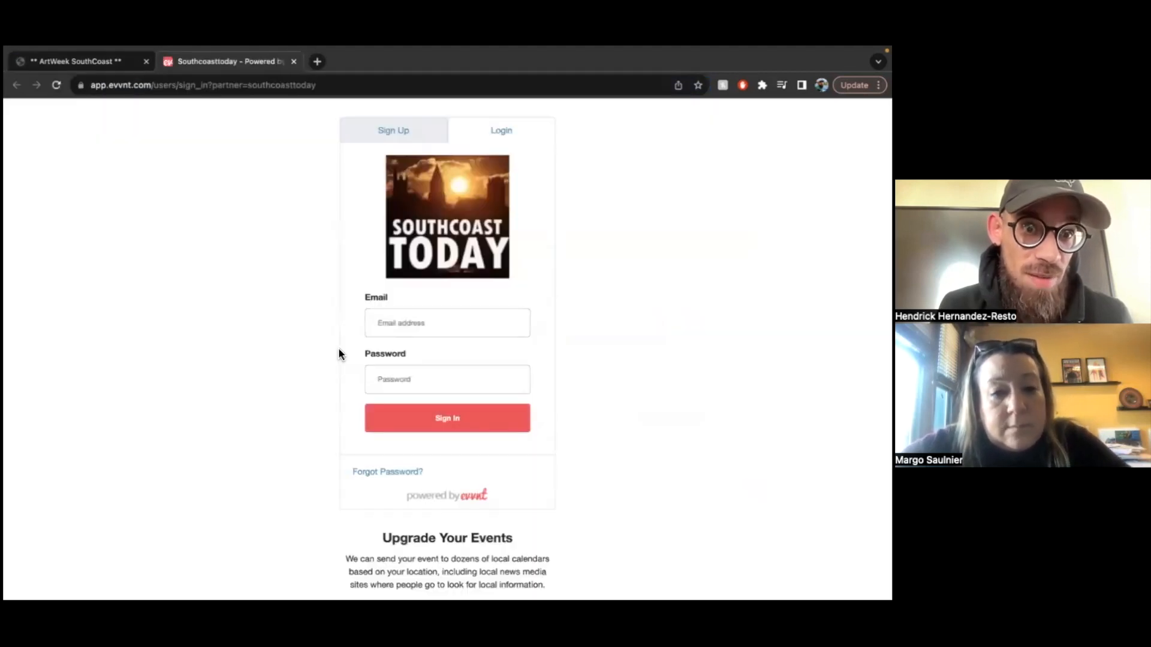
{"action": "left_click", "coordinate": [396, 322]}
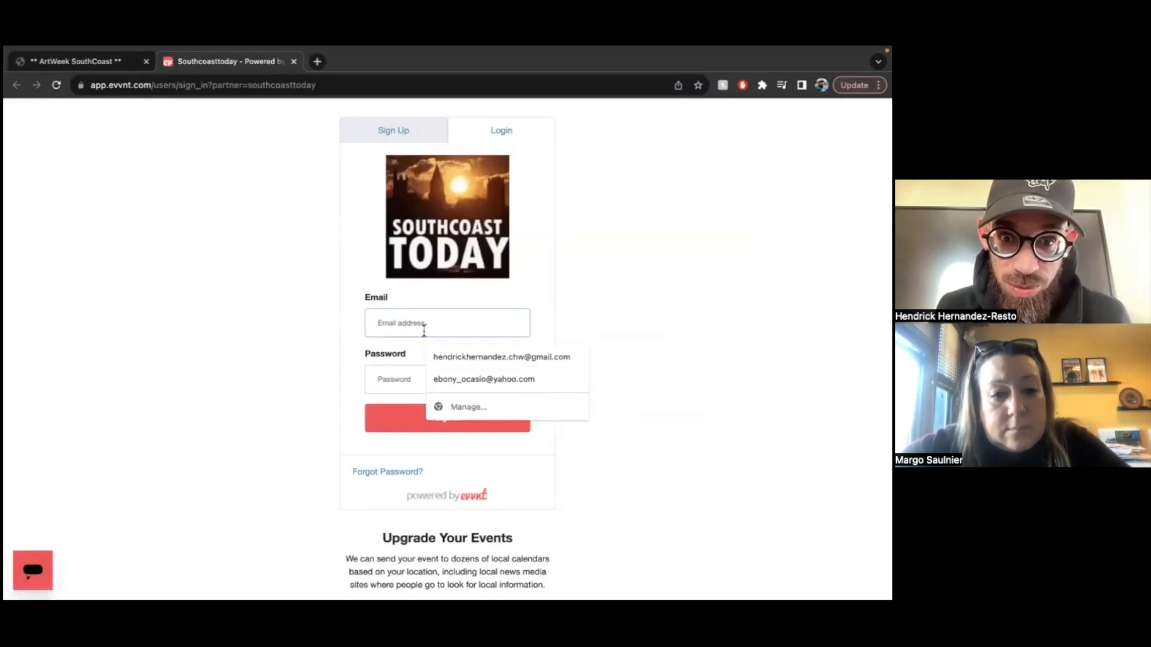
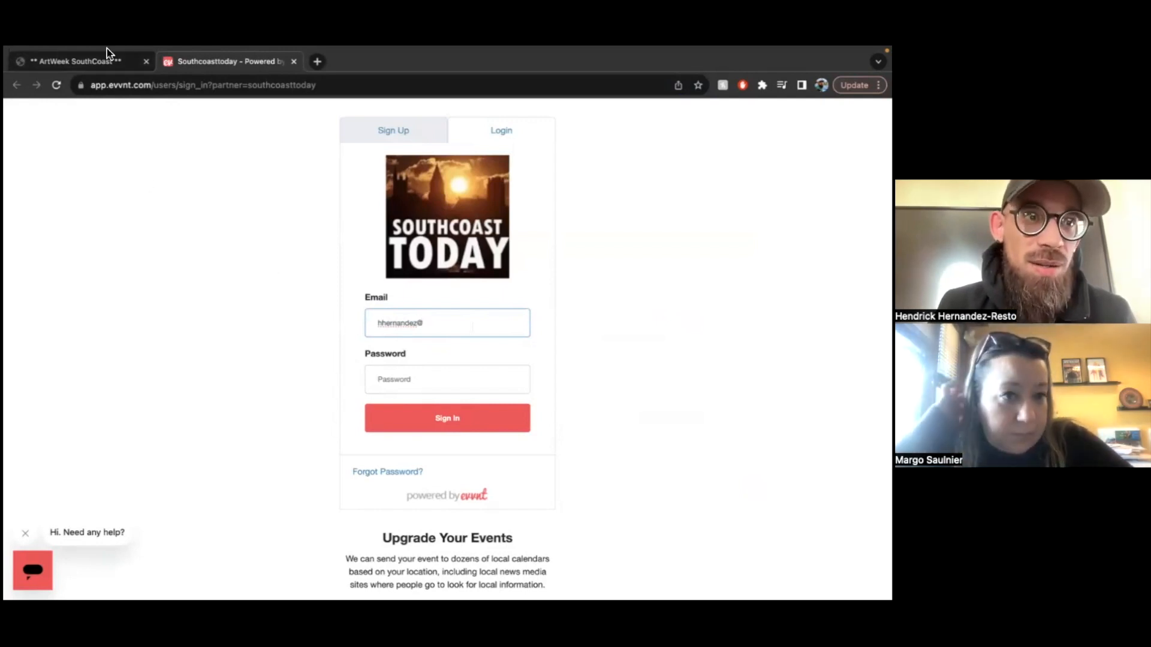
- Close the login tab and reopen a fresh SouthCoast Today sign-in page
{"action": "left_click", "coordinate": [293, 62]}
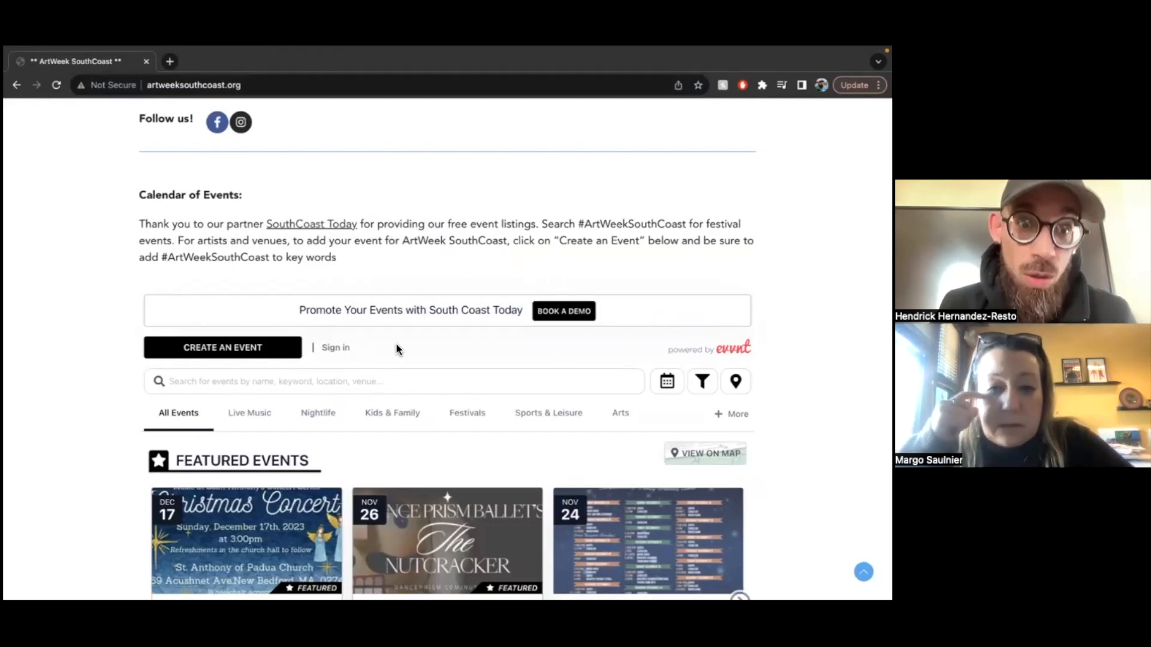
{"action": "left_click", "coordinate": [339, 347]}
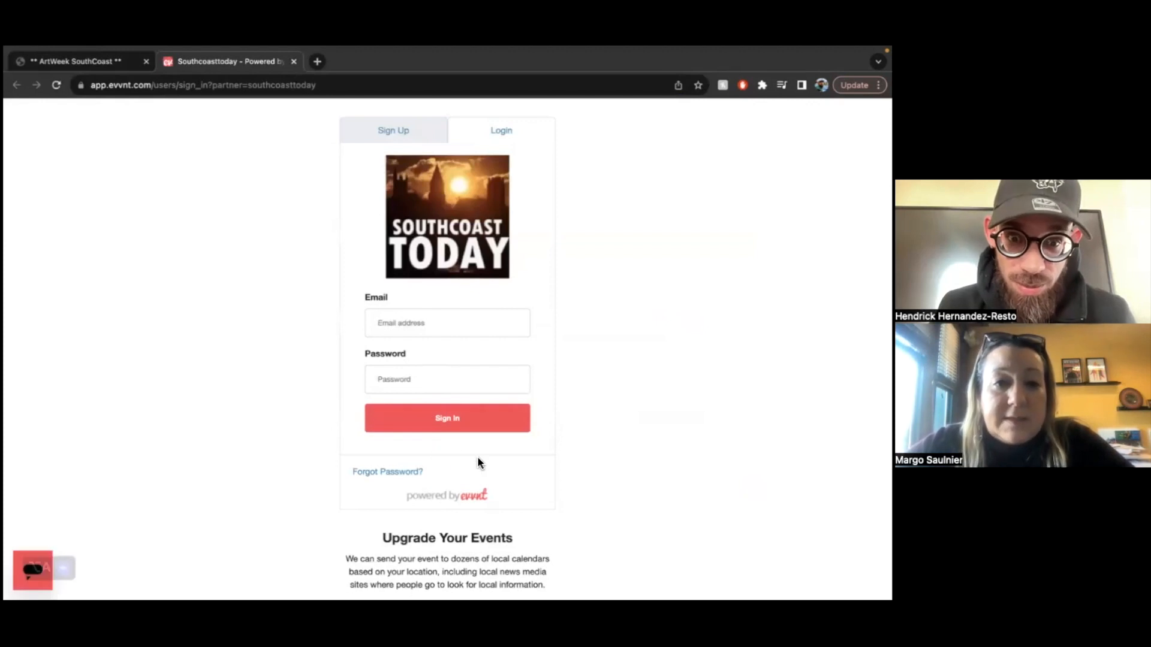
{"action": "scroll", "coordinate": [477, 455], "scroll_direction": "down", "scroll_amount": 1}
{"action": "scroll", "coordinate": [477, 455], "scroll_direction": "up", "scroll_amount": 1}
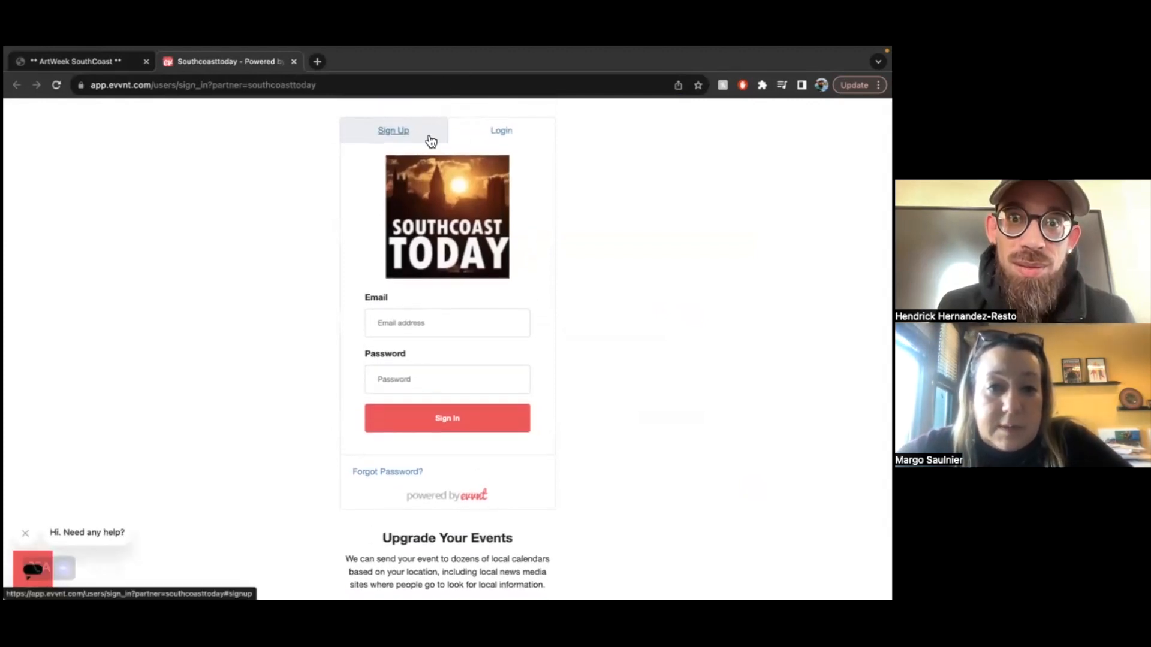
- On the Sign Up form, enter the user's full name, accept the Terms of Use and submit
{"action": "left_click", "coordinate": [400, 137]}
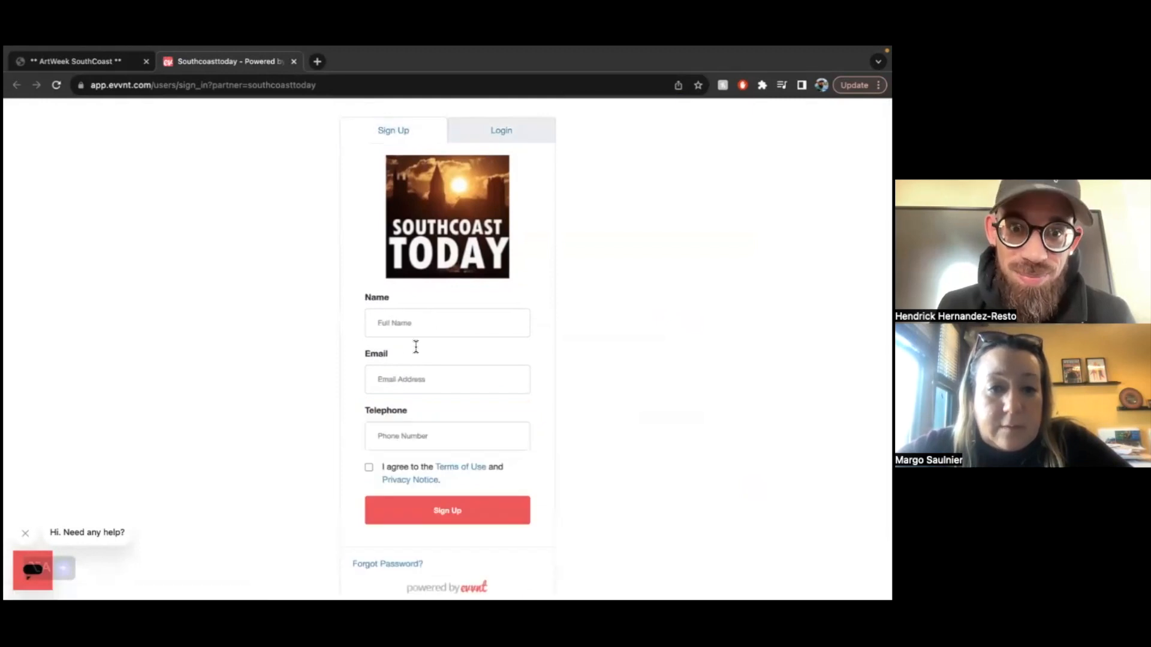
{"action": "left_click", "coordinate": [407, 324]}
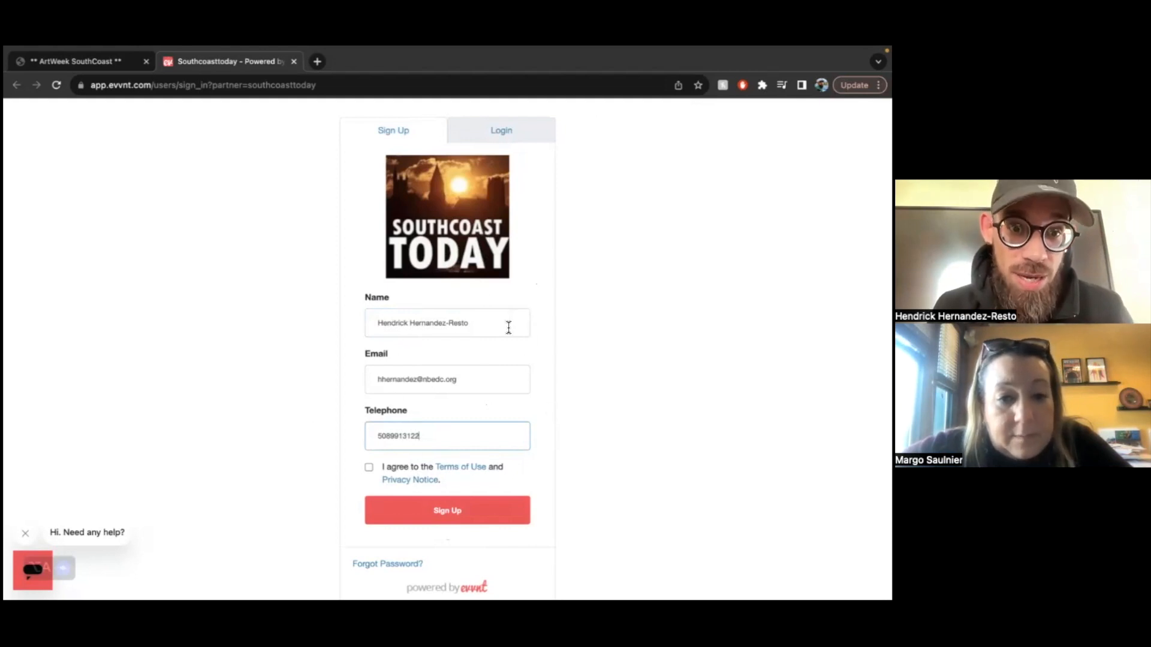
{"action": "left_click", "coordinate": [368, 467]}
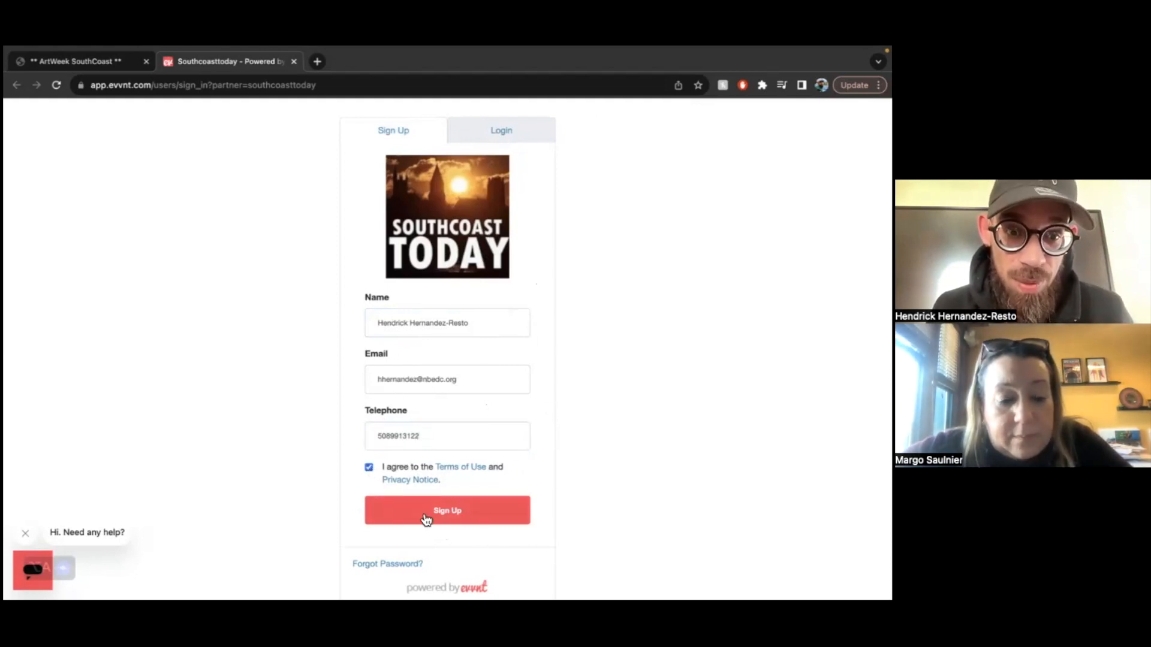
{"action": "left_click", "coordinate": [479, 524]}
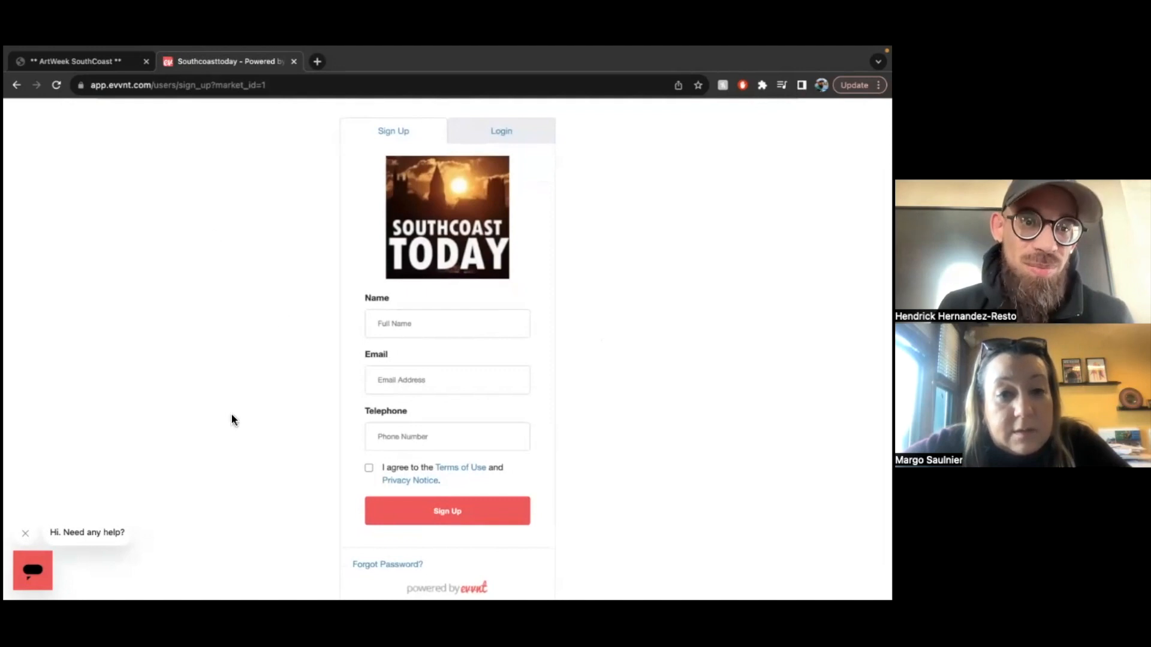
- Enter the new account password and repeat it in the password confirmation field
{"action": "mouse_move", "coordinate": [245, 582]}
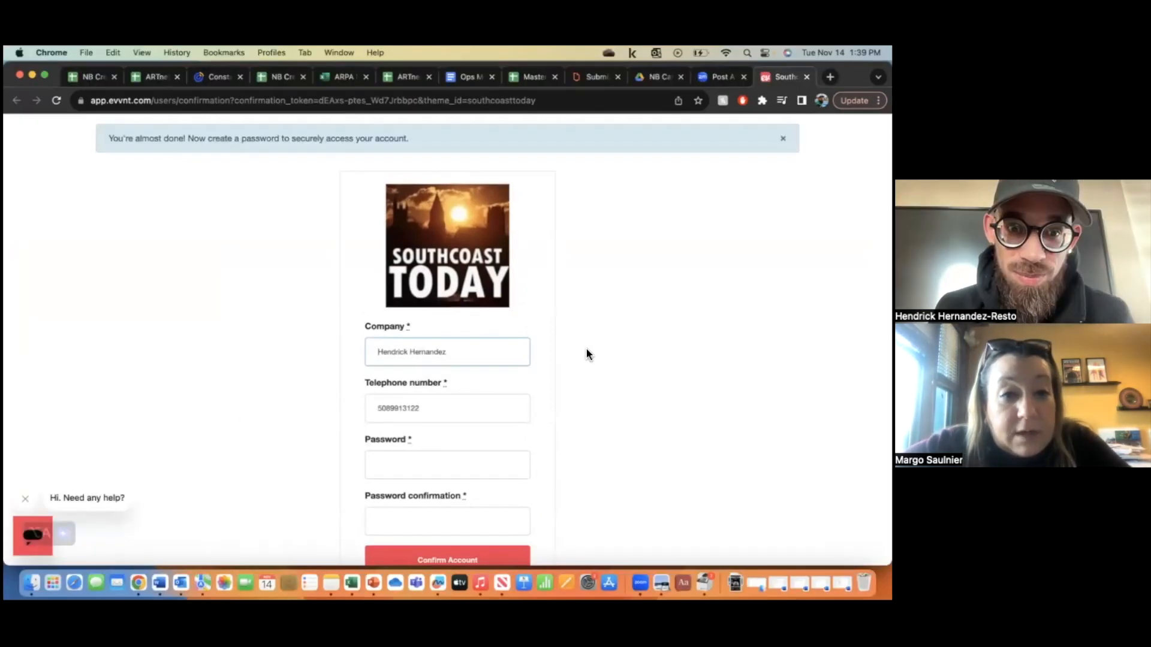
{"action": "left_click", "coordinate": [460, 466]}
{"action": "type", "text": "******"}
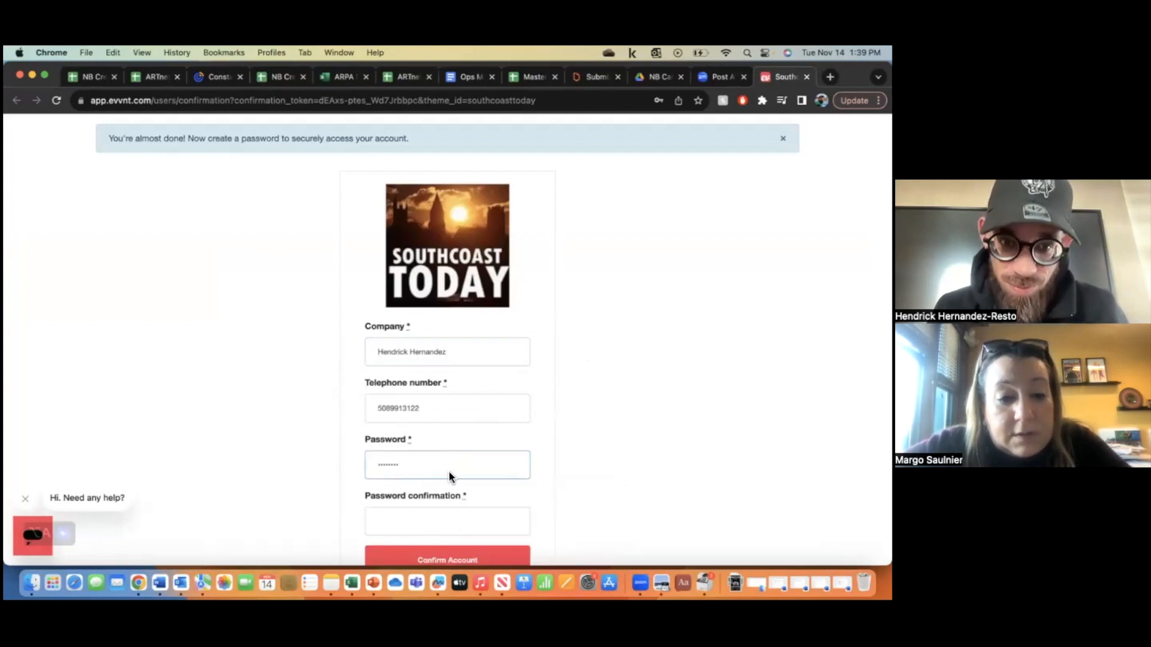
{"action": "left_click", "coordinate": [433, 524]}
{"action": "type", "text": "*****"}
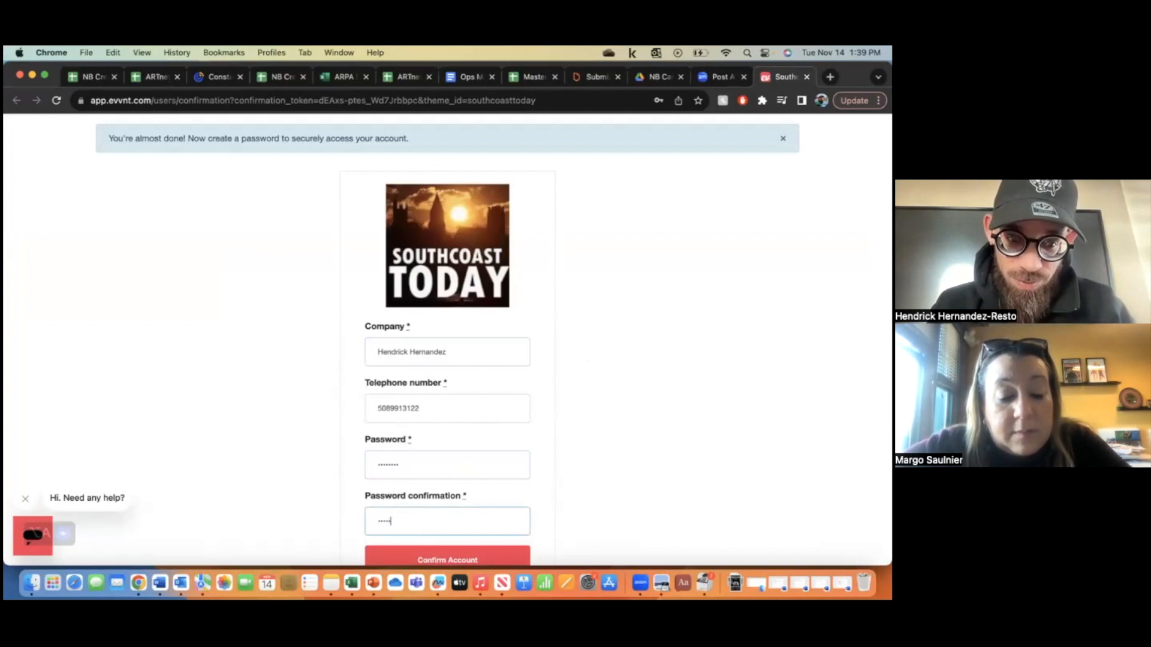
{"action": "type", "text": "***"}
{"action": "scroll", "coordinate": [517, 475], "scroll_direction": "down", "scroll_amount": 2}
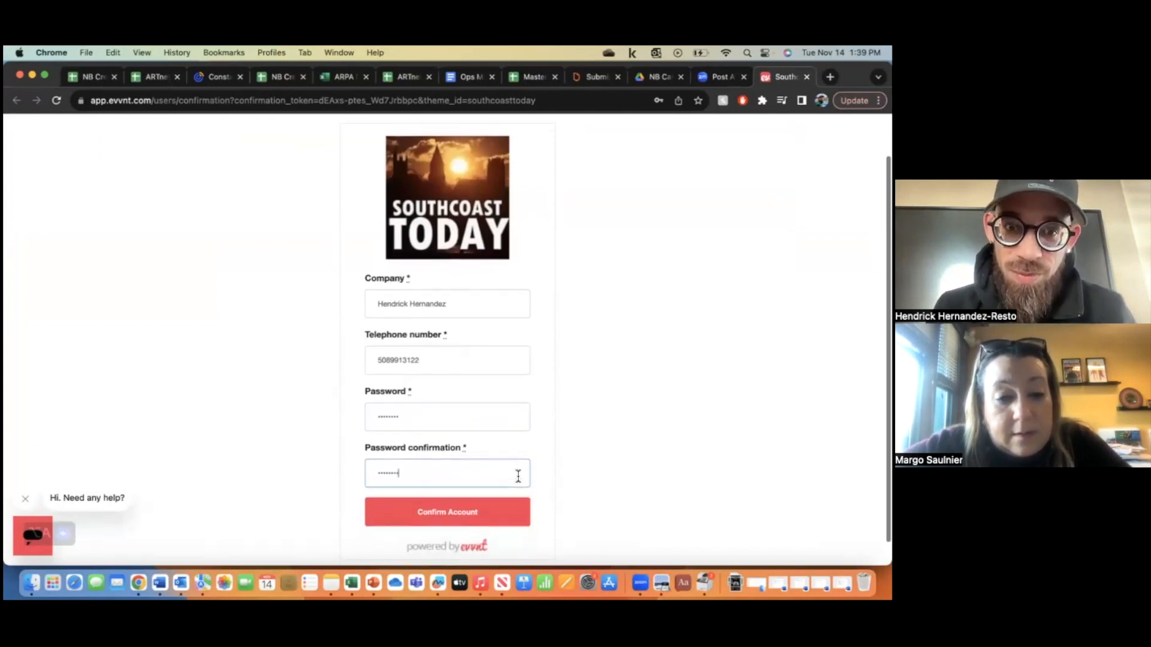
- Confirm the account, let Chrome save the password, and title the event 'Everybody Wins Presents: The Collage'
{"action": "left_click", "coordinate": [470, 502]}
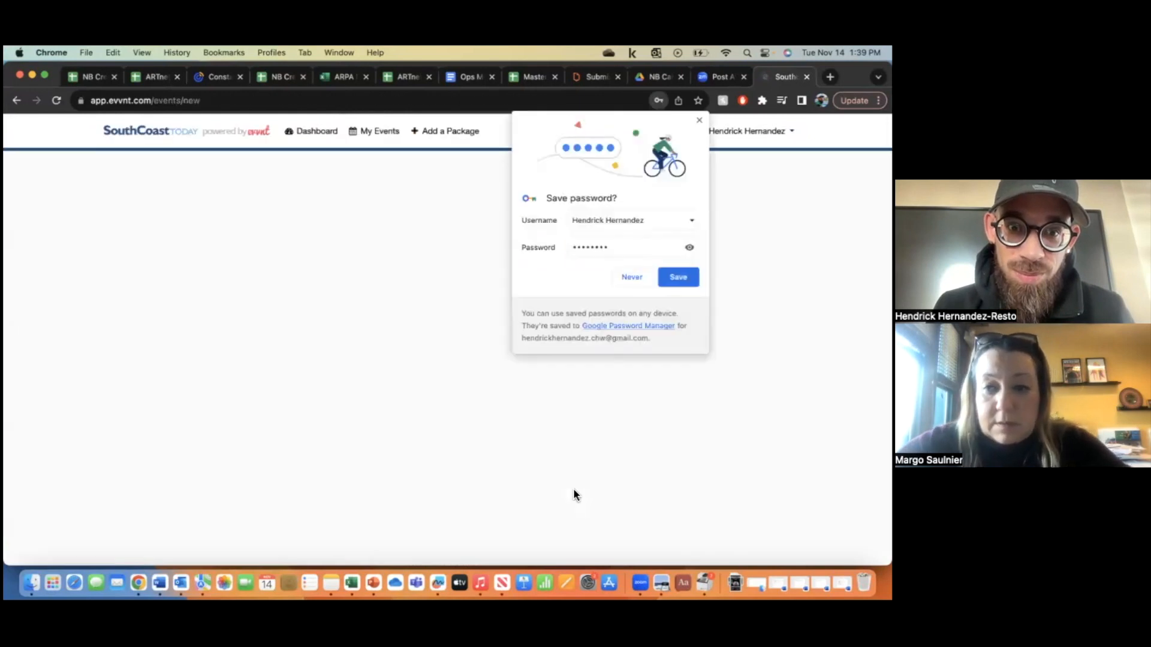
{"action": "left_click", "coordinate": [676, 280]}
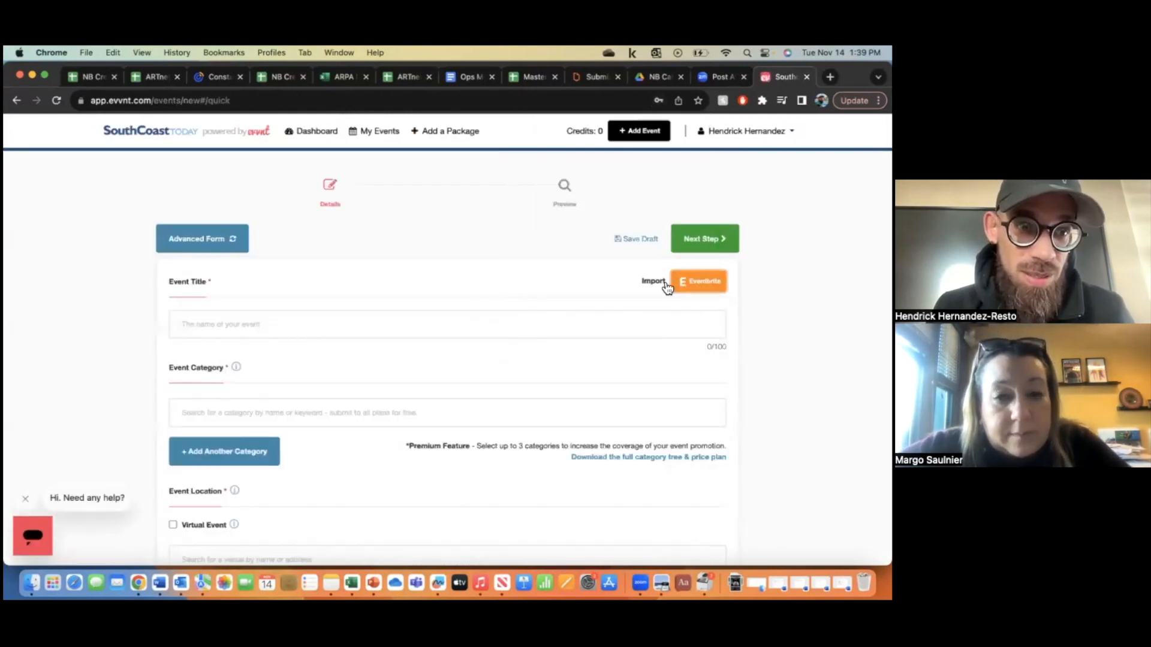
{"action": "left_click", "coordinate": [363, 329]}
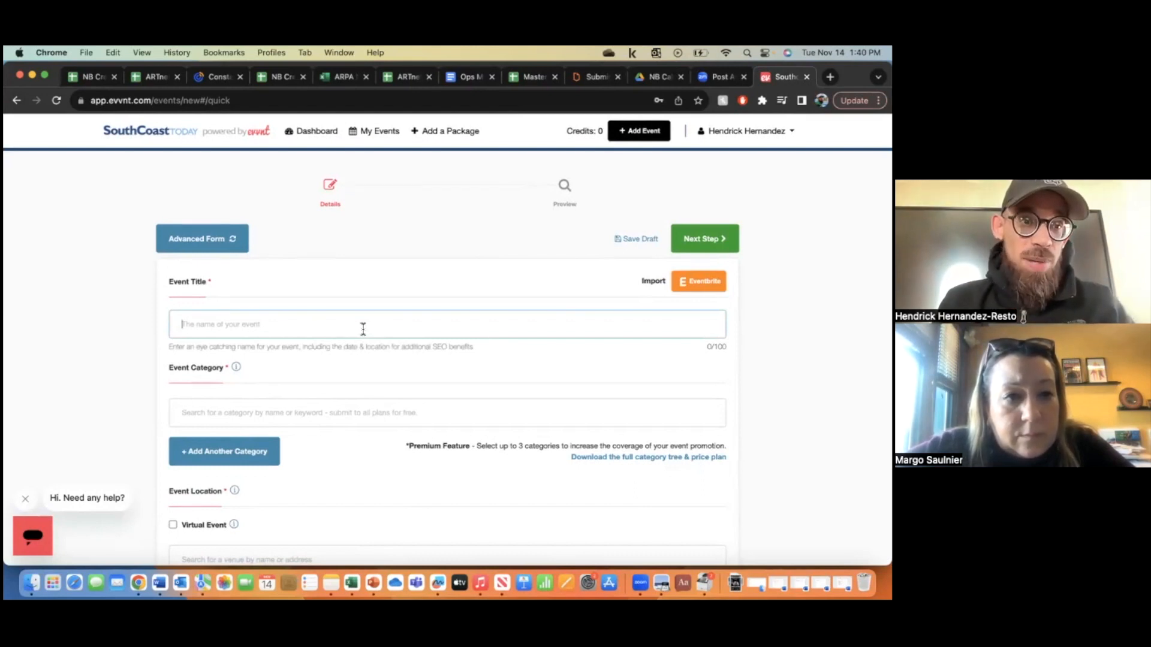
{"action": "type", "text": "Everyb"}
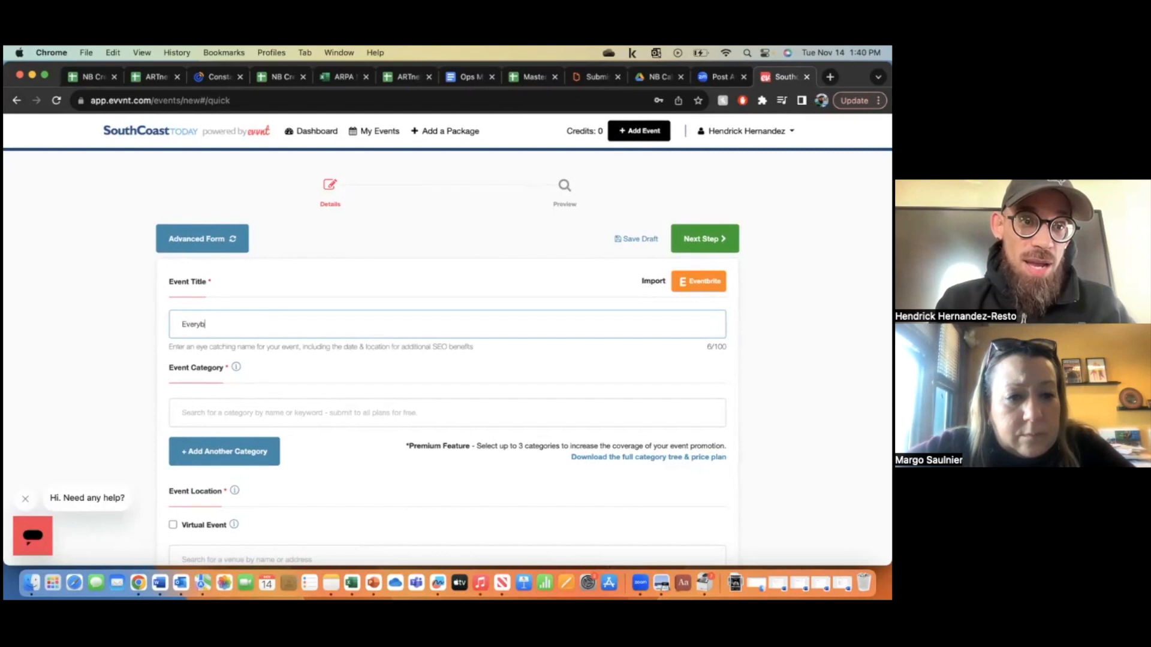
{"action": "type", "text": "ody Wins Present"}
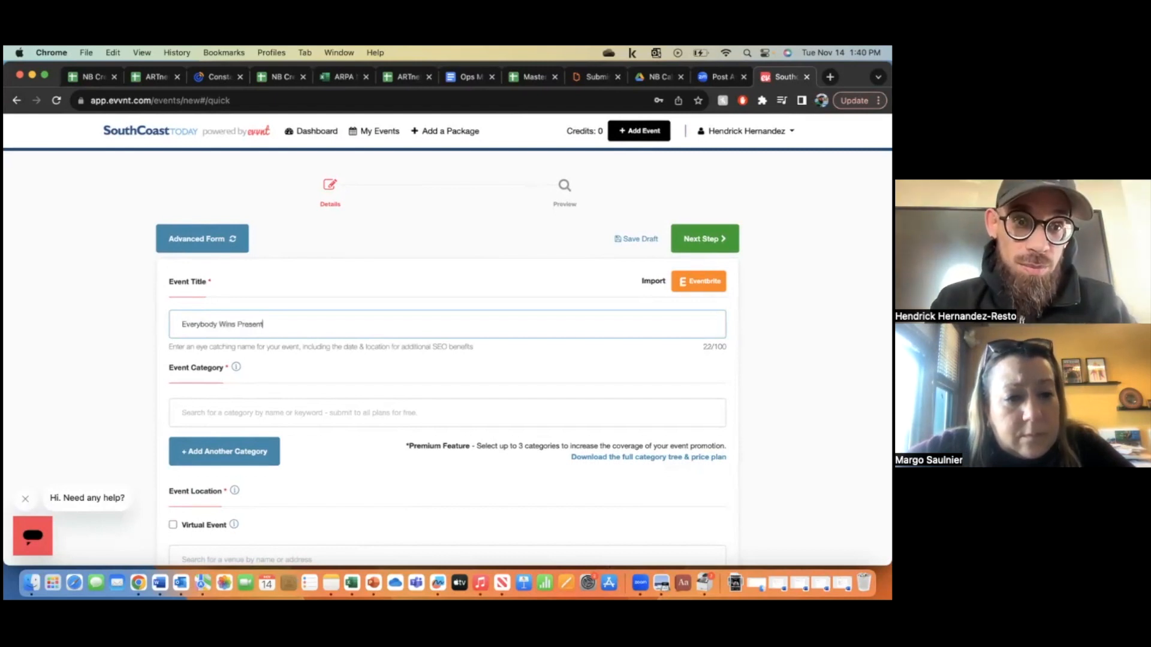
{"action": "key", "text": "BackSpace"}
{"action": "key", "text": "BackSpace"}
{"action": "key", "text": "BackSpace"}
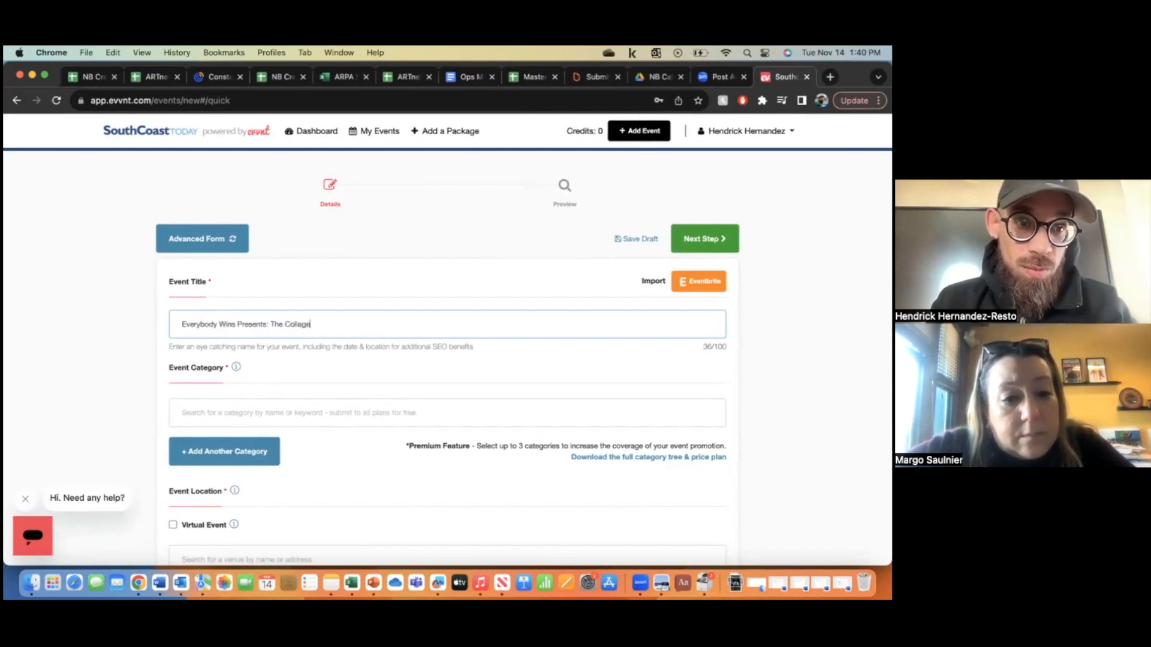
- Search categories for 'Music' and choose Arts | Performing Arts | Music
{"action": "left_click", "coordinate": [353, 413]}
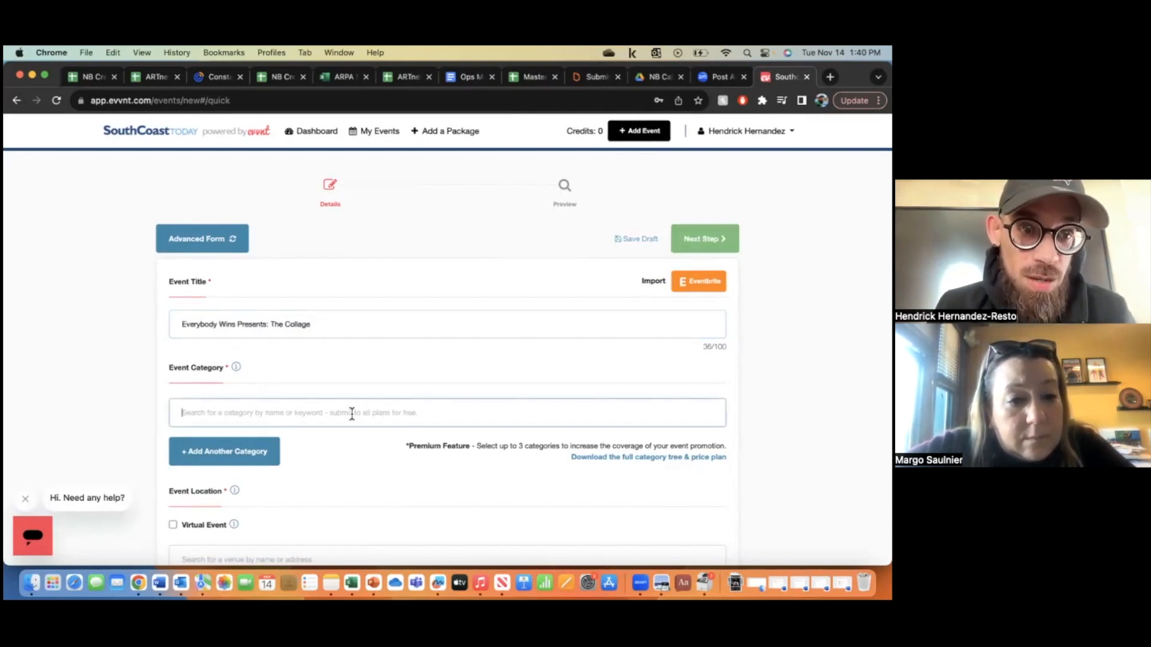
{"action": "scroll", "coordinate": [352, 412], "scroll_direction": "down", "scroll_amount": 3}
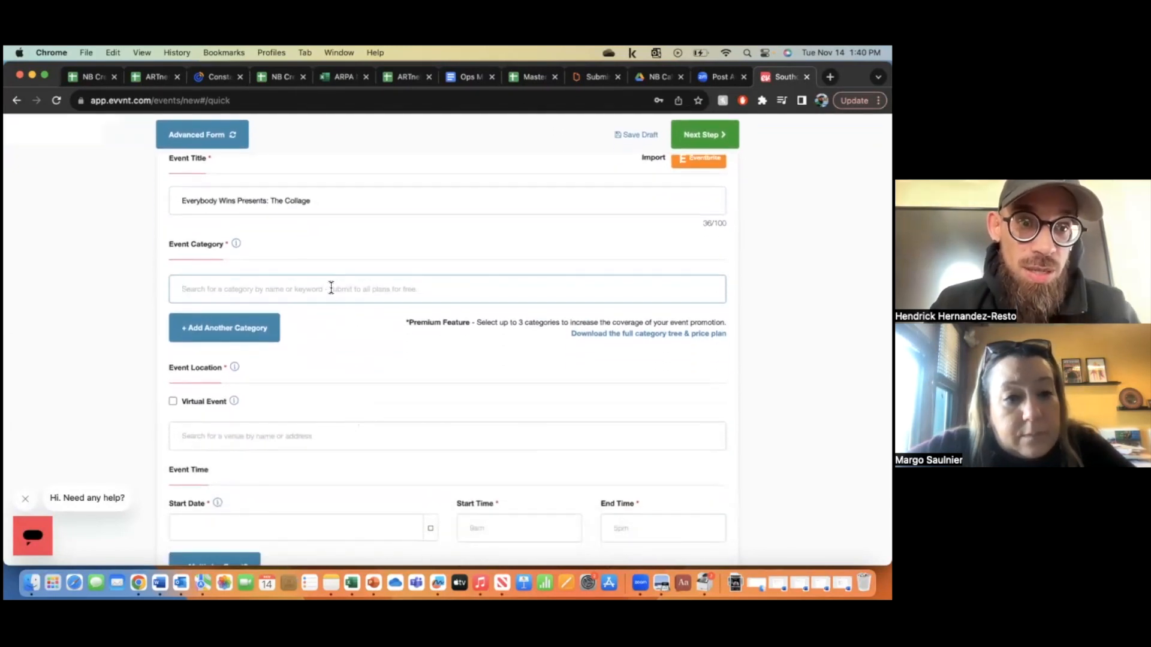
{"action": "type", "text": "Music"}
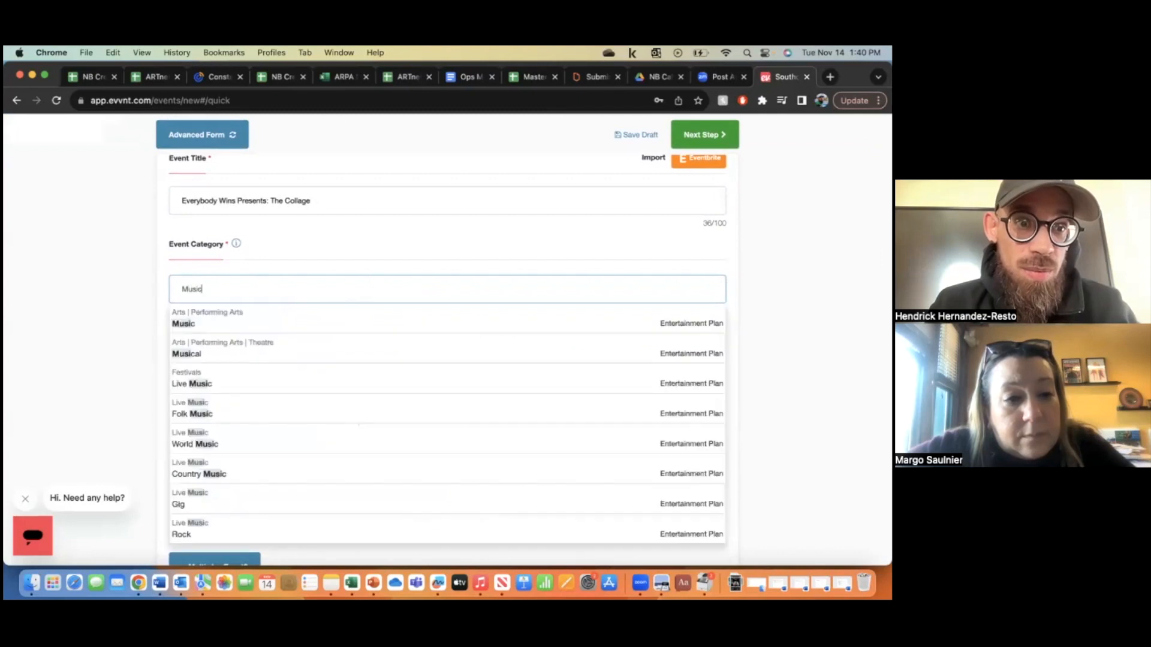
{"action": "left_click", "coordinate": [323, 334]}
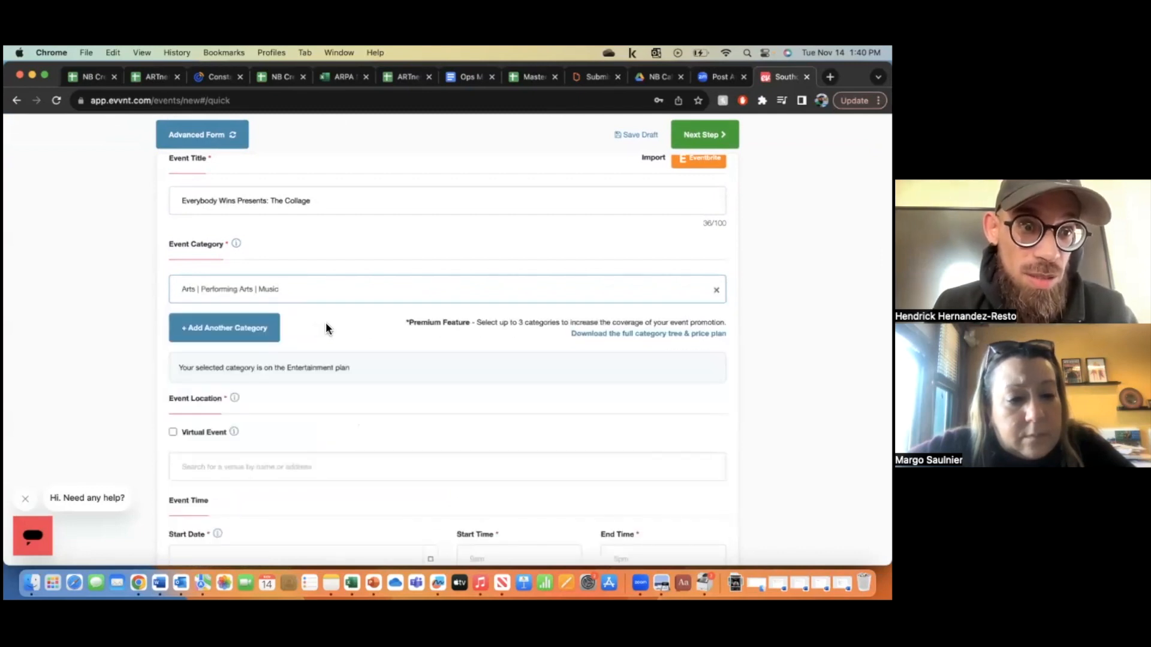
{"action": "scroll", "coordinate": [325, 323], "scroll_direction": "down", "scroll_amount": 2}
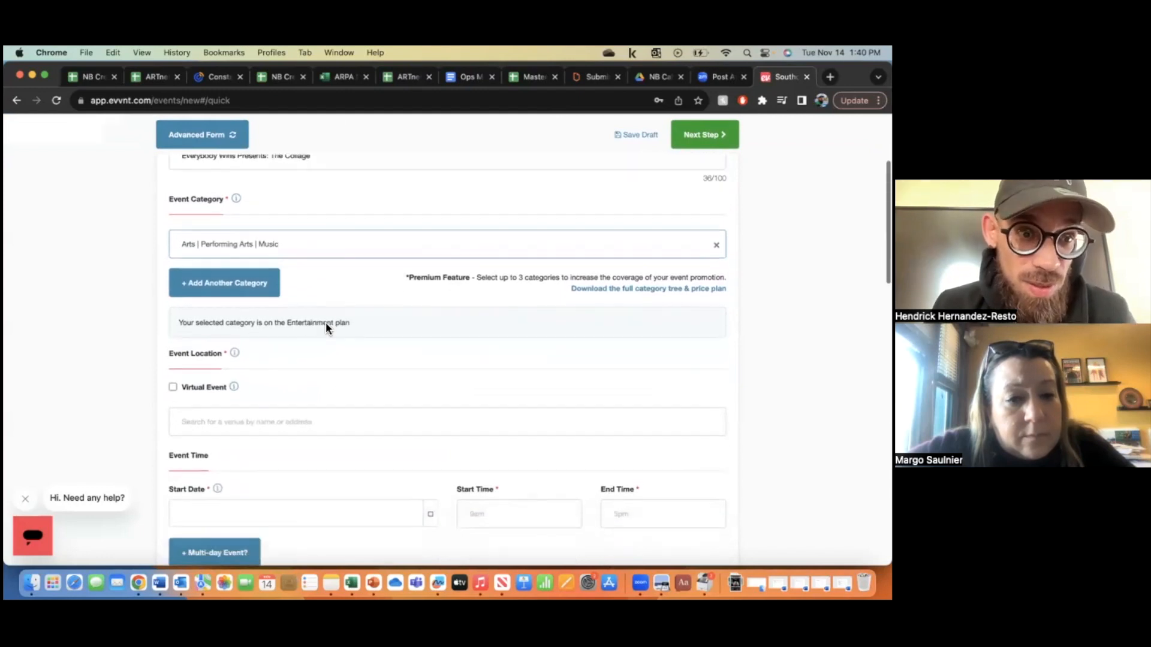
{"action": "scroll", "coordinate": [326, 328], "scroll_direction": "down", "scroll_amount": 1}
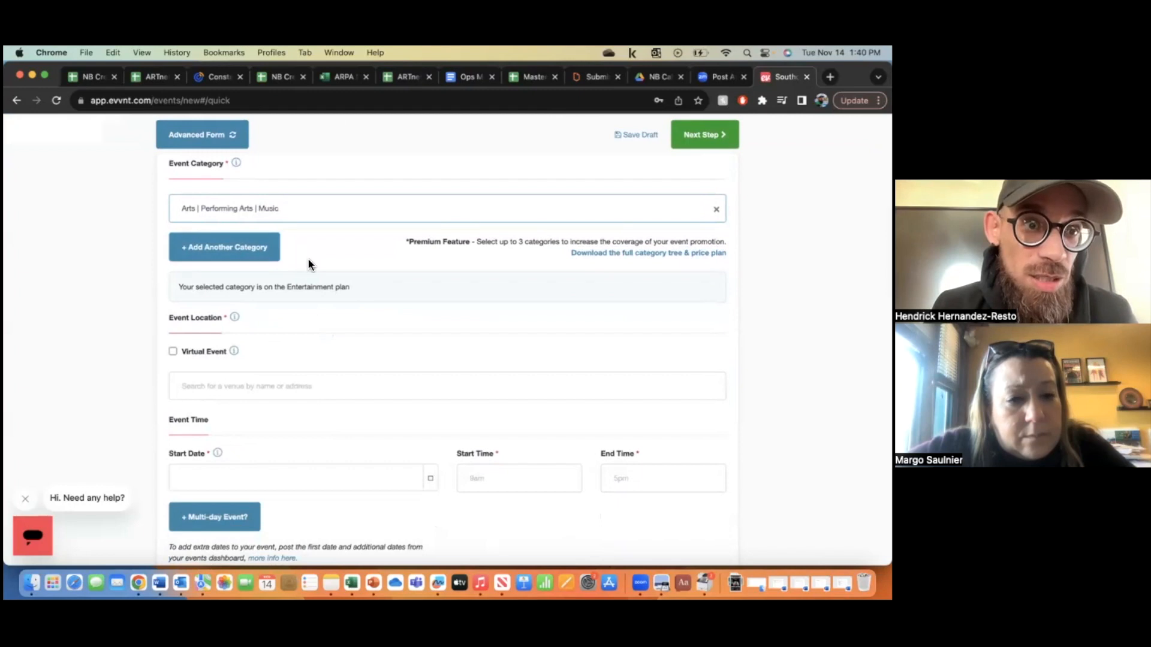
{"action": "scroll", "coordinate": [309, 264], "scroll_direction": "down", "scroll_amount": 2}
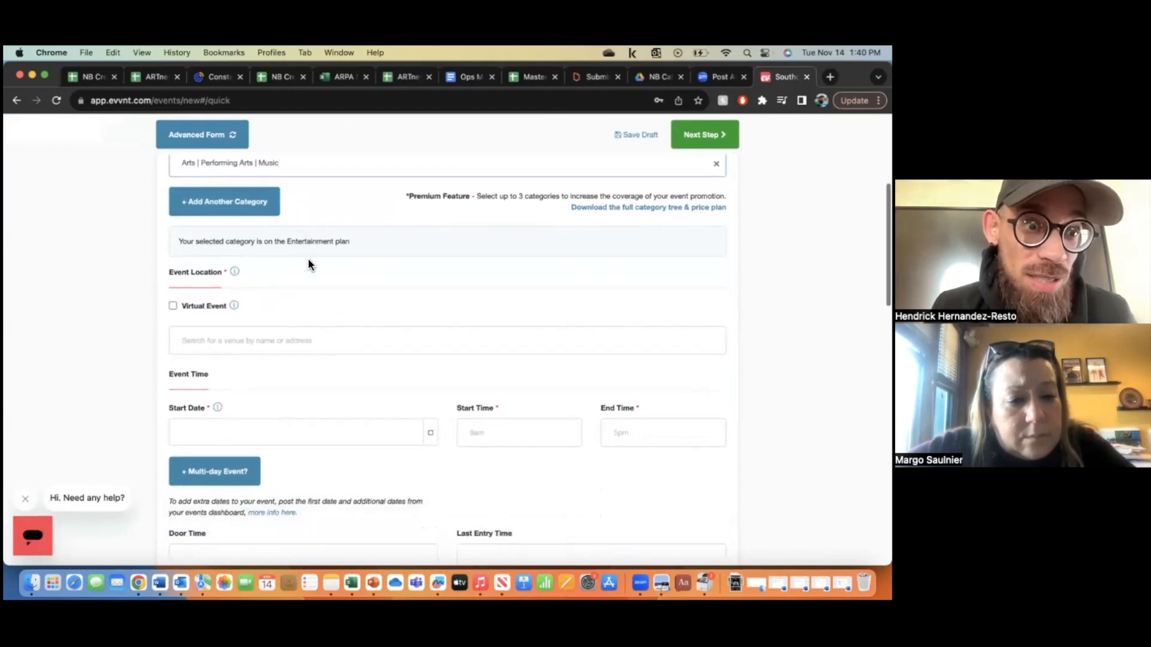
{"action": "scroll", "coordinate": [309, 264], "scroll_direction": "up", "scroll_amount": 1}
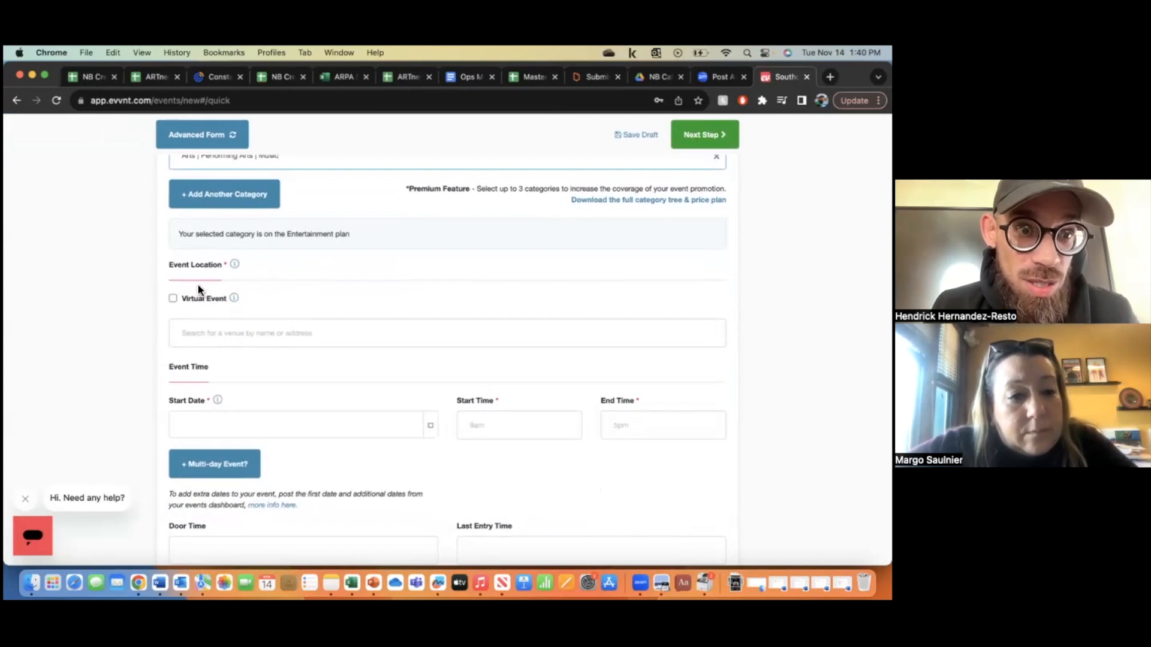
- Keep the event in-person and set the venue to Gallery X Inc, 169 William Street, New Bedford
{"action": "left_click", "coordinate": [172, 299]}
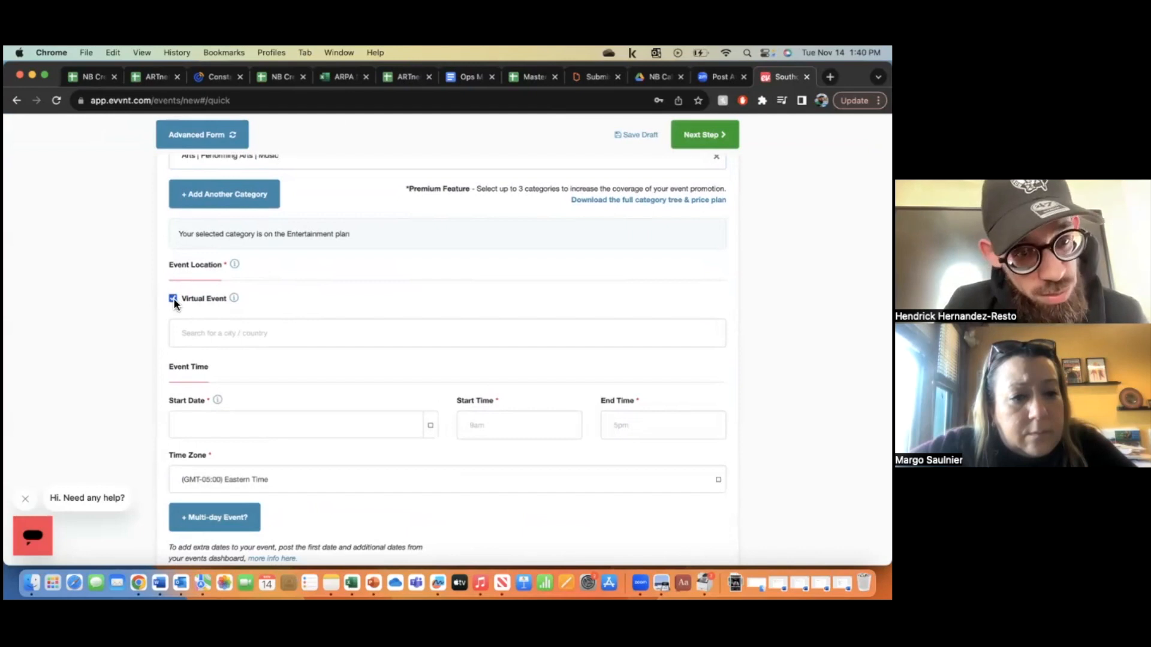
{"action": "left_click", "coordinate": [172, 298]}
{"action": "left_click", "coordinate": [234, 329]}
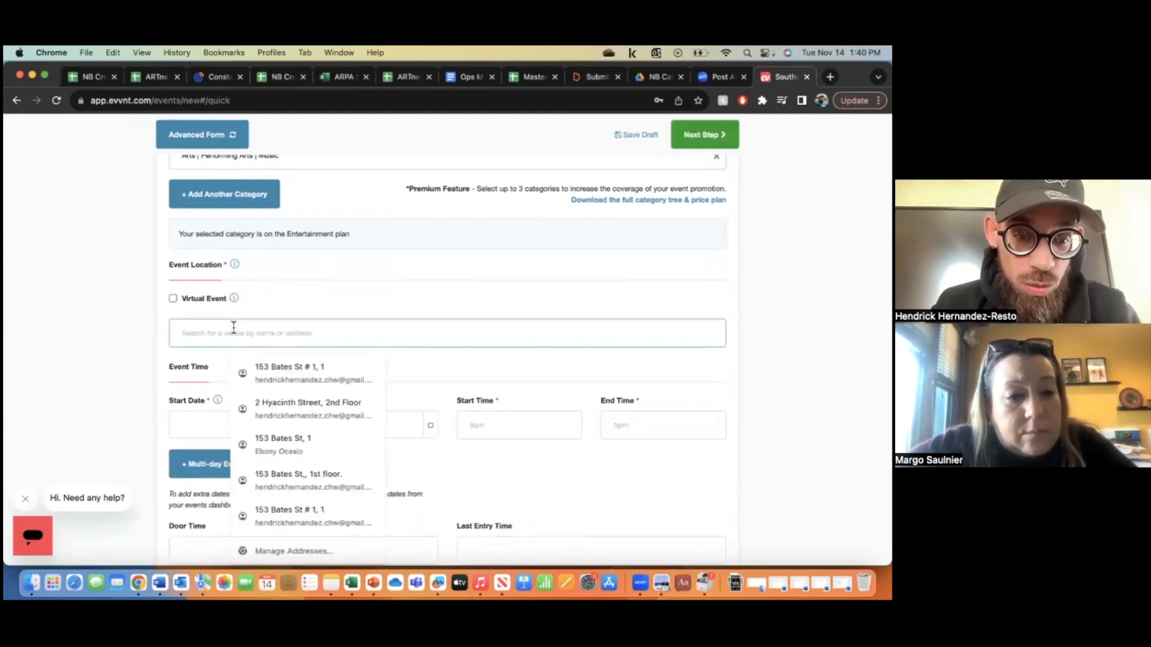
{"action": "type", "text": "169 Williams St"}
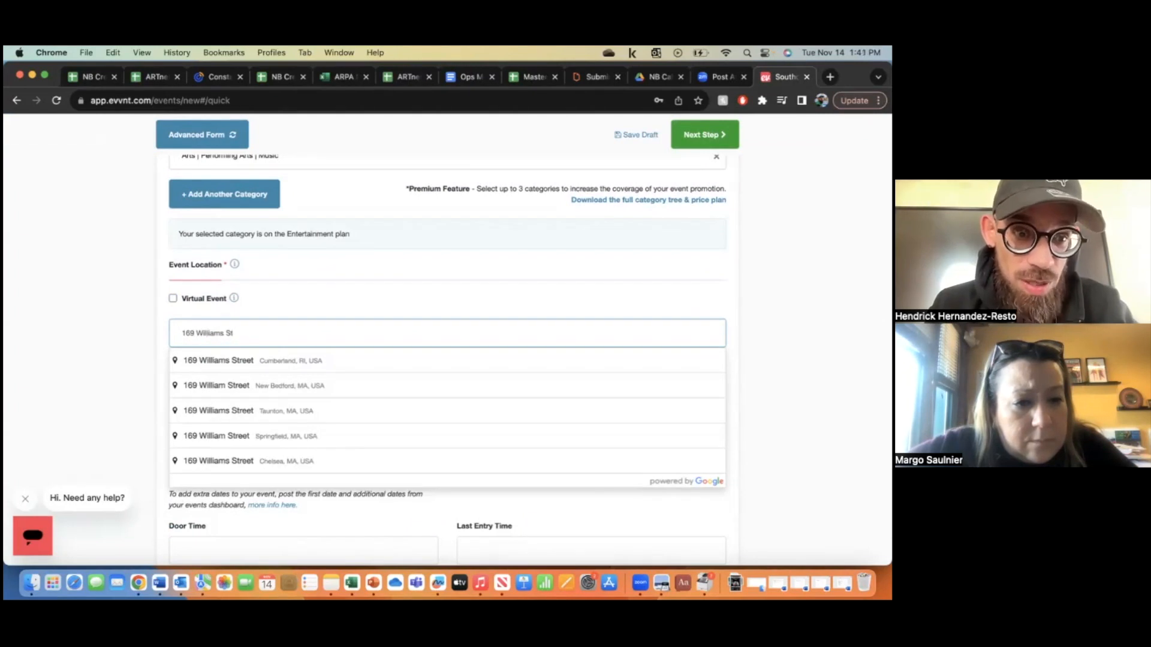
{"action": "triple_click", "coordinate": [242, 333]}
{"action": "type", "text": "Gal"}
{"action": "type", "text": "lery X"}
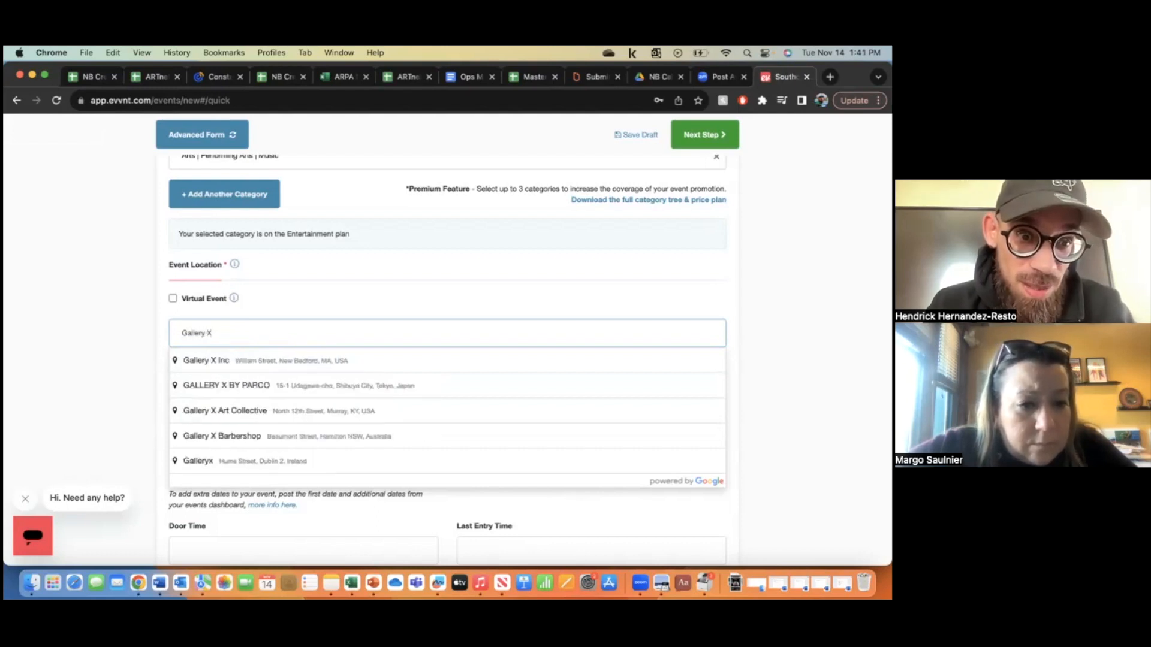
{"action": "left_click", "coordinate": [252, 366]}
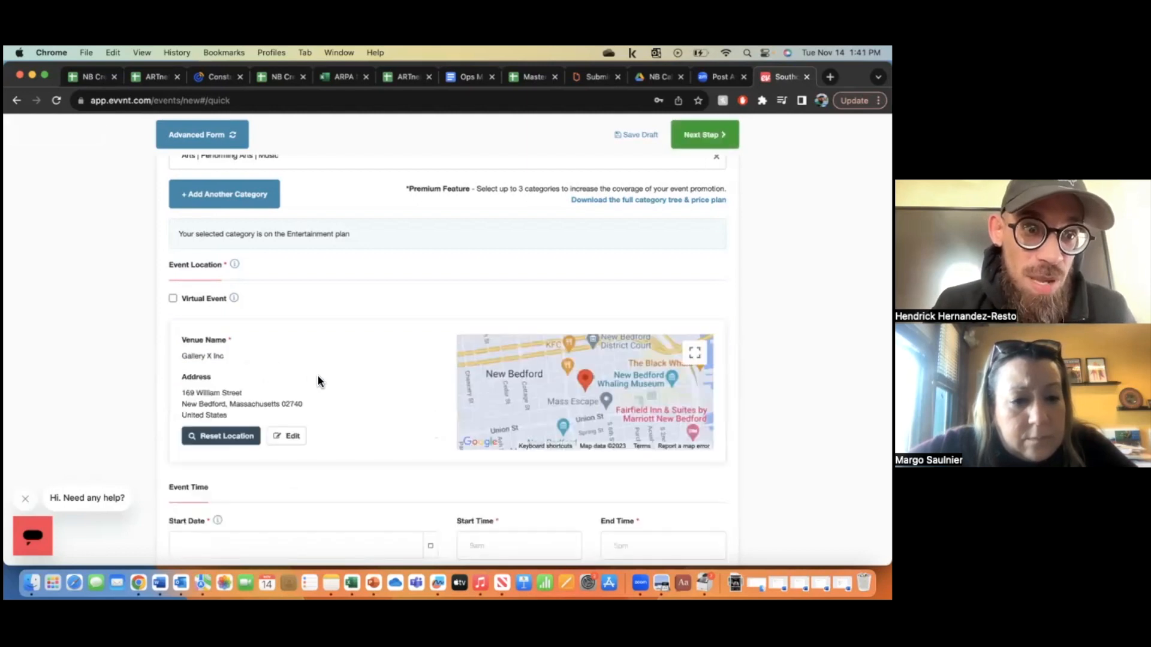
{"action": "scroll", "coordinate": [318, 378], "scroll_direction": "down", "scroll_amount": 3}
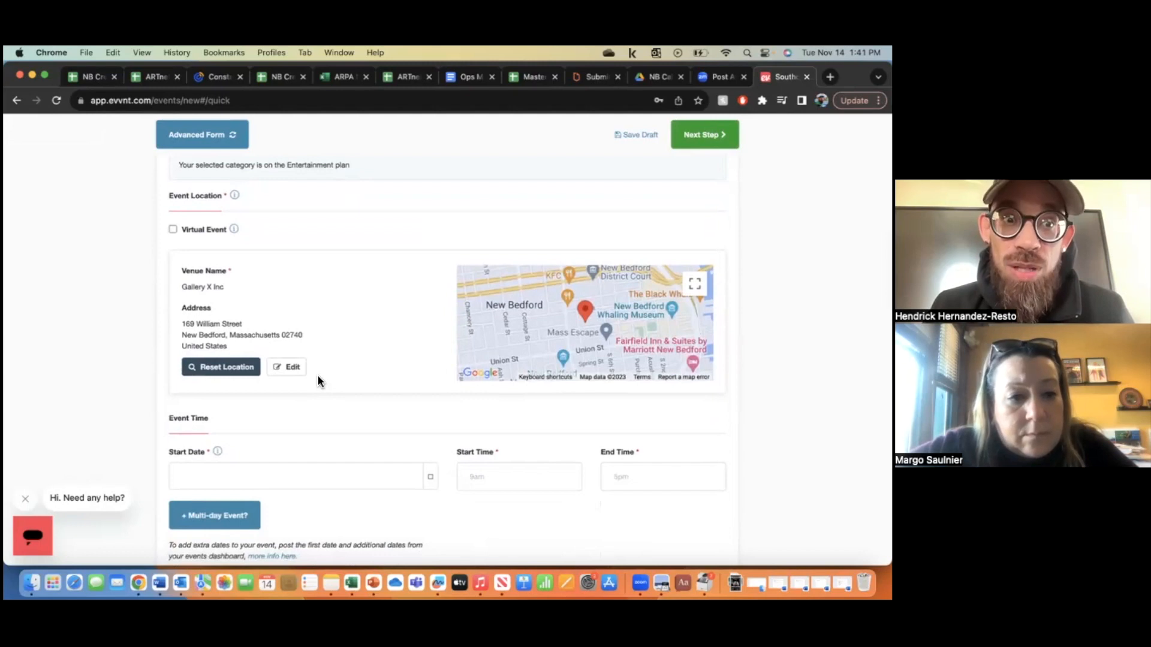
{"action": "scroll", "coordinate": [318, 376], "scroll_direction": "down", "scroll_amount": 1}
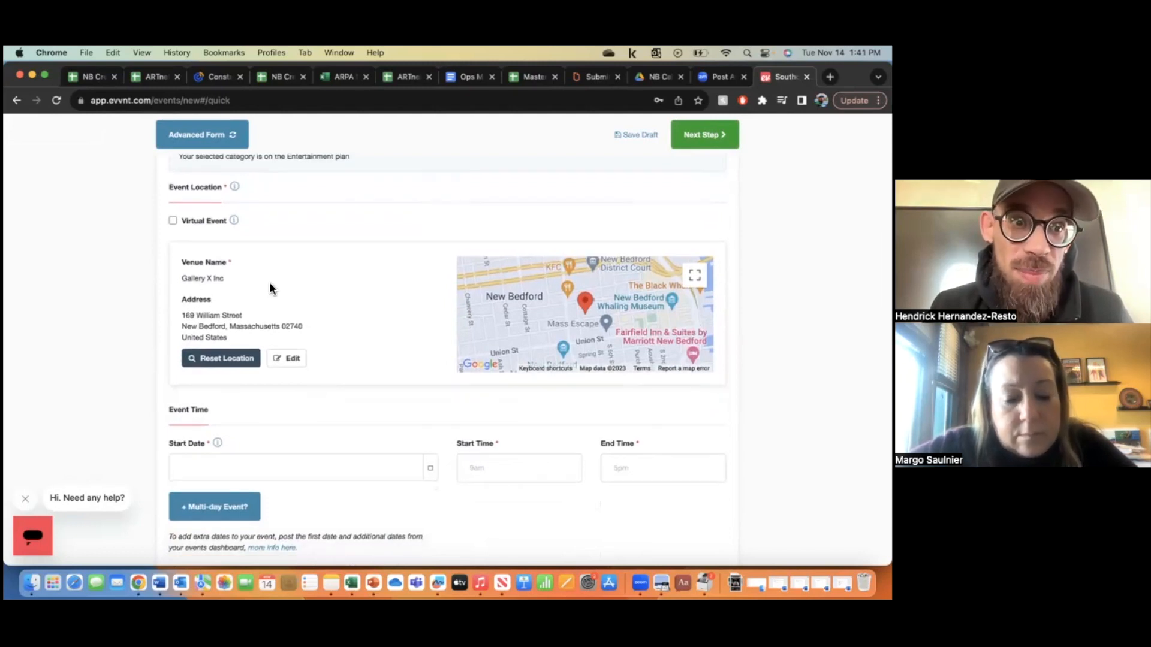
{"action": "scroll", "coordinate": [314, 326], "scroll_direction": "down", "scroll_amount": 2}
{"action": "scroll", "coordinate": [314, 327], "scroll_direction": "down", "scroll_amount": 5}
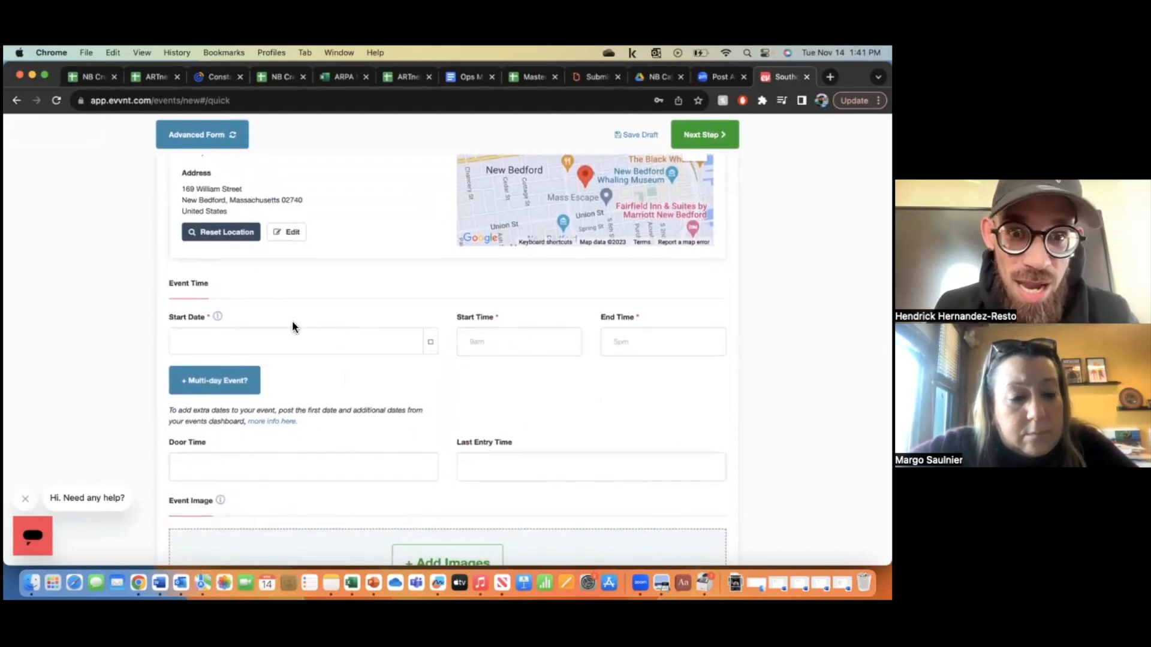
- Set the event start date to 9 Dec 2023
{"action": "left_click", "coordinate": [309, 345]}
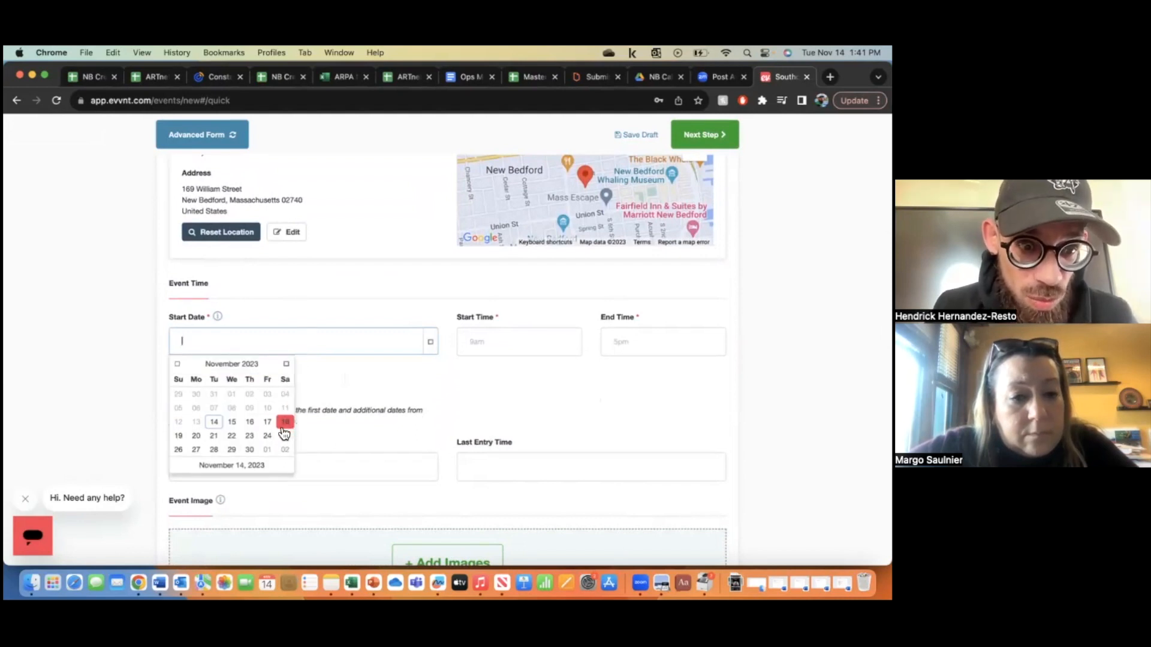
{"action": "left_click", "coordinate": [288, 369]}
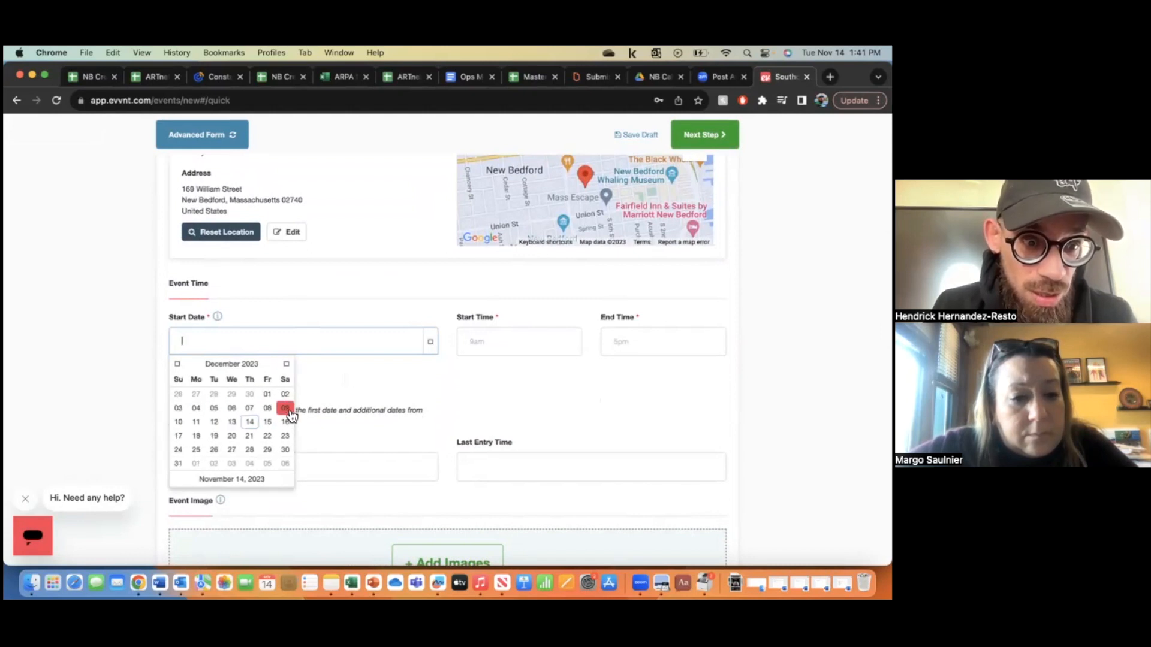
{"action": "left_click", "coordinate": [286, 410]}
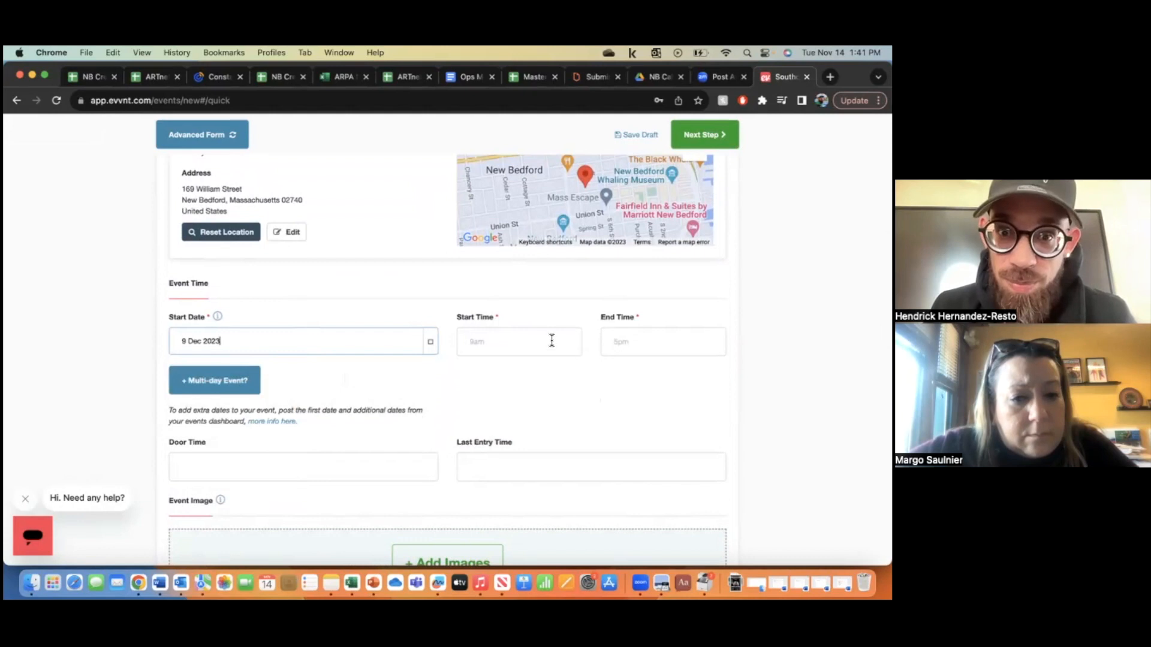
- Set the start time to 7:00 PM and the end time to 10:00 PM
{"action": "left_click", "coordinate": [527, 346]}
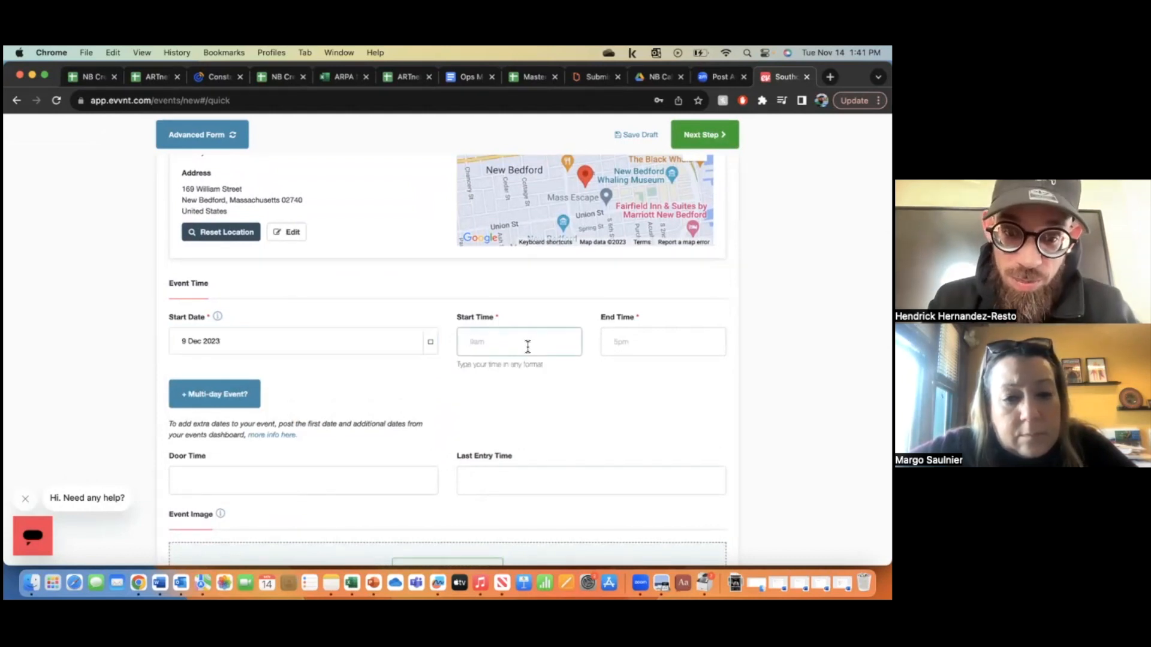
{"action": "type", "text": "7pm"}
{"action": "key", "text": "Tab"}
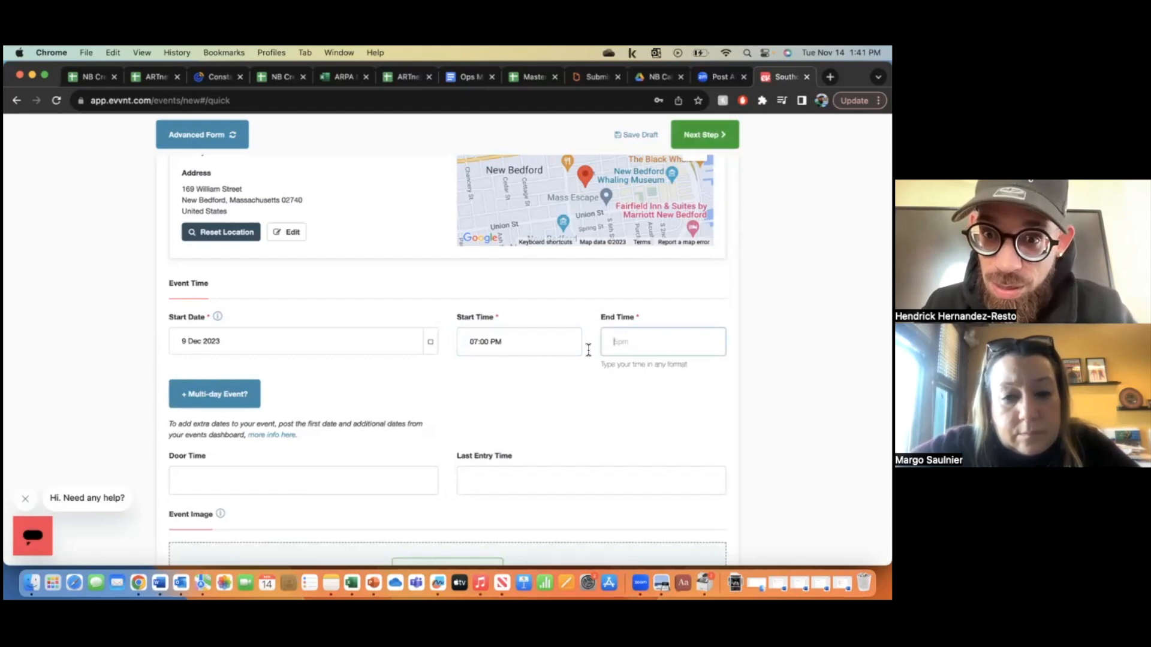
{"action": "type", "text": "10pm"}
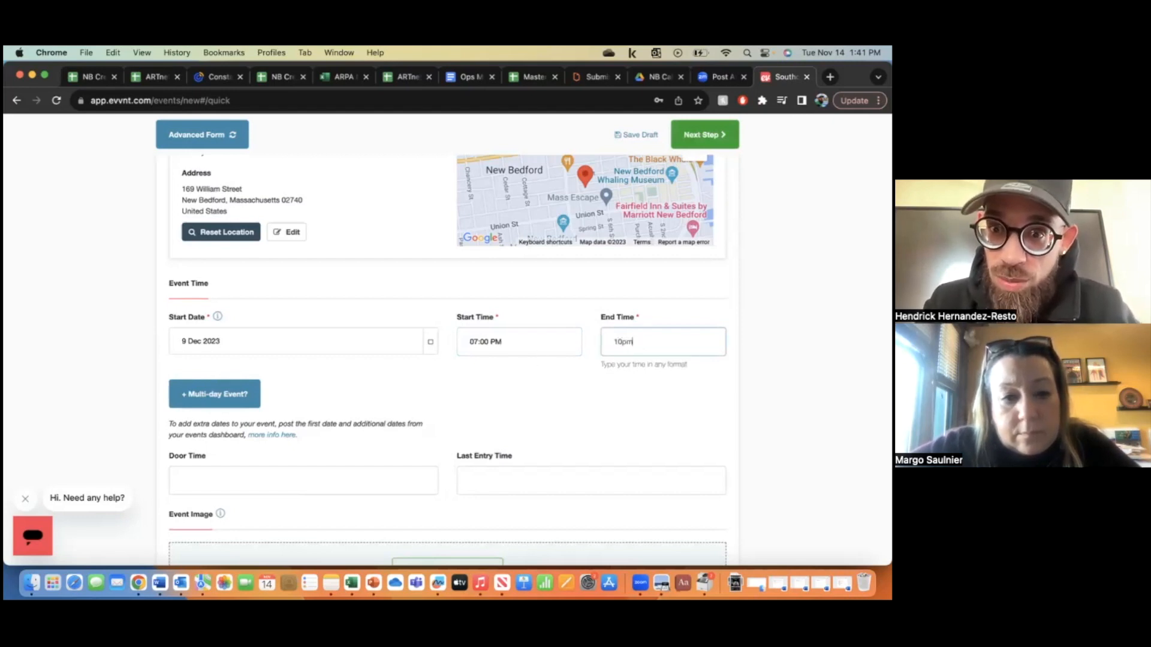
{"action": "key", "text": "Tab"}
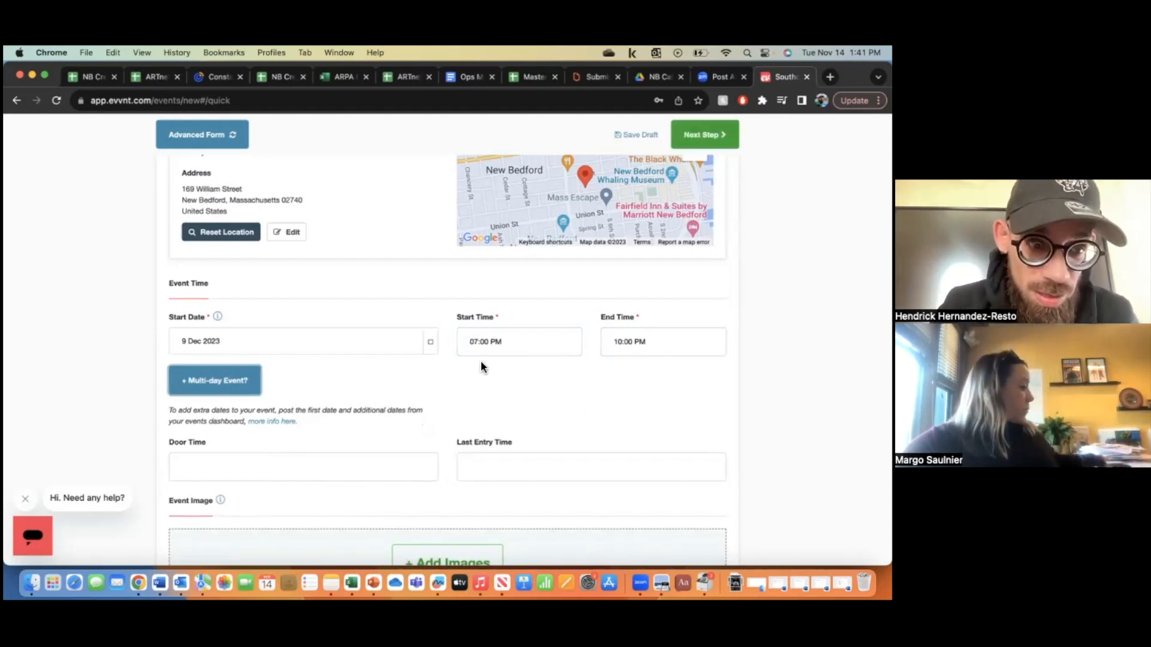
{"action": "scroll", "coordinate": [481, 361], "scroll_direction": "down", "scroll_amount": 3}
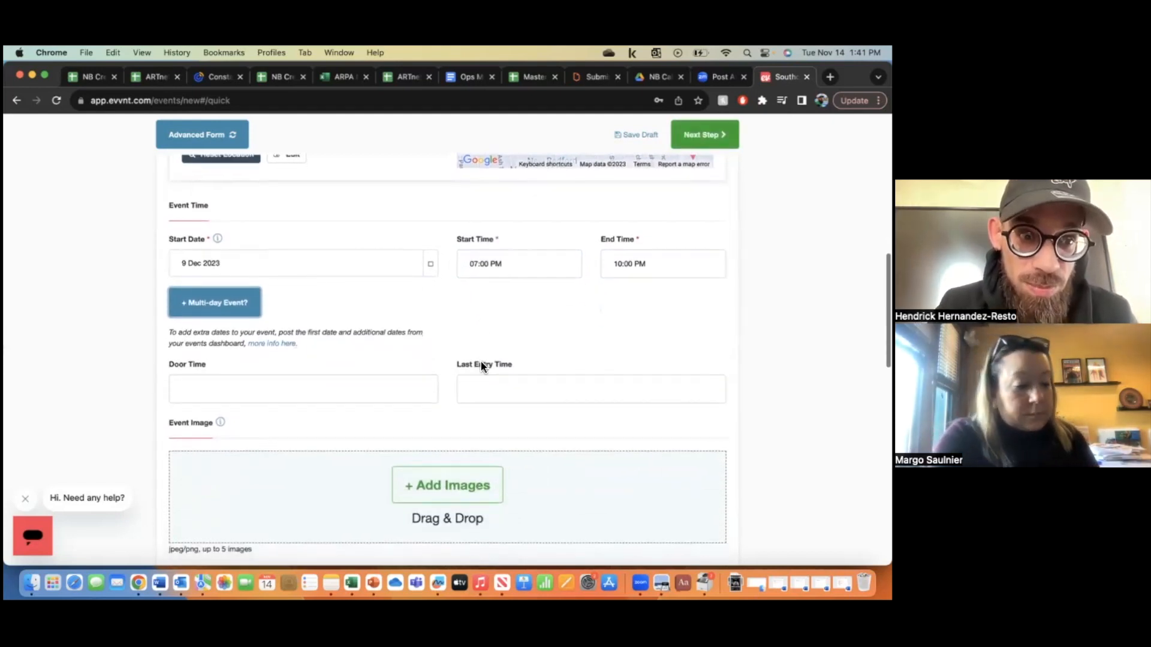
{"action": "scroll", "coordinate": [481, 362], "scroll_direction": "down", "scroll_amount": 2}
{"action": "left_click", "coordinate": [370, 319]}
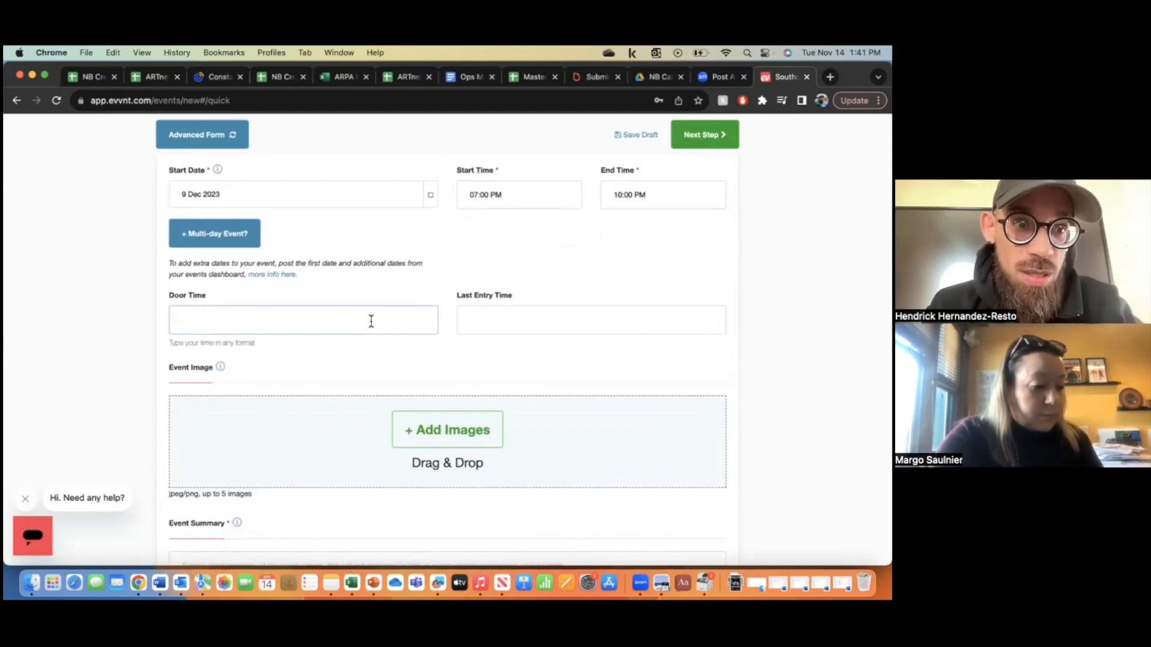
- Enter 6:30 as the door time, which registers as 06:30 AM, then review the form
{"action": "type", "text": "6"}
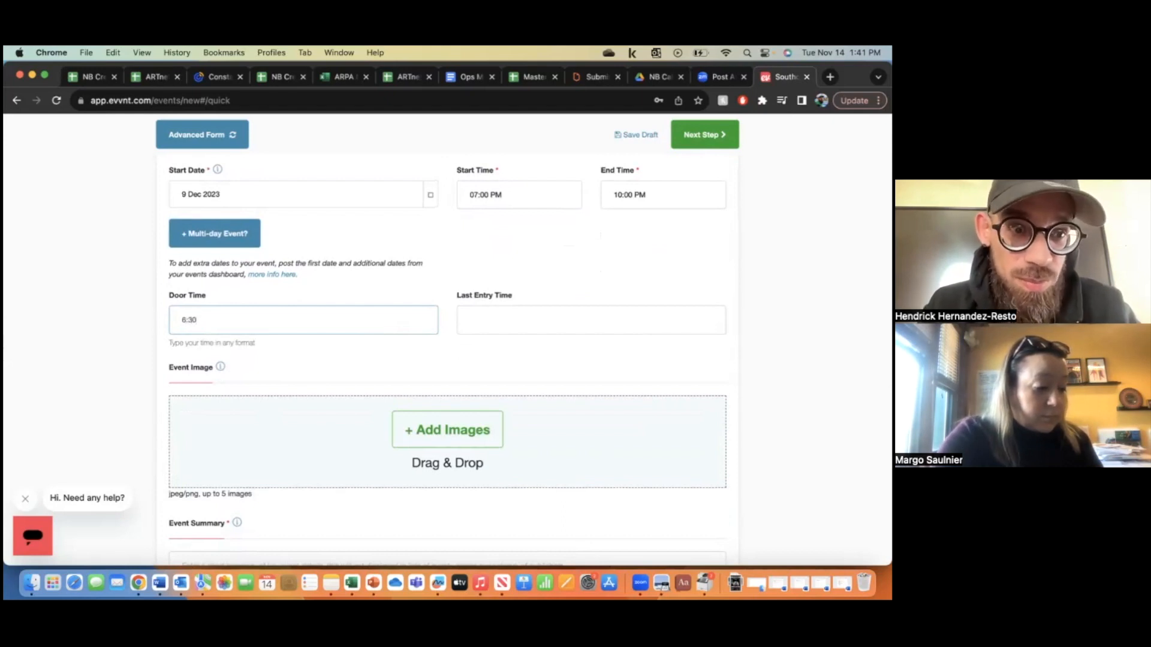
{"action": "type", "text": ":30"}
{"action": "key", "text": "Tab"}
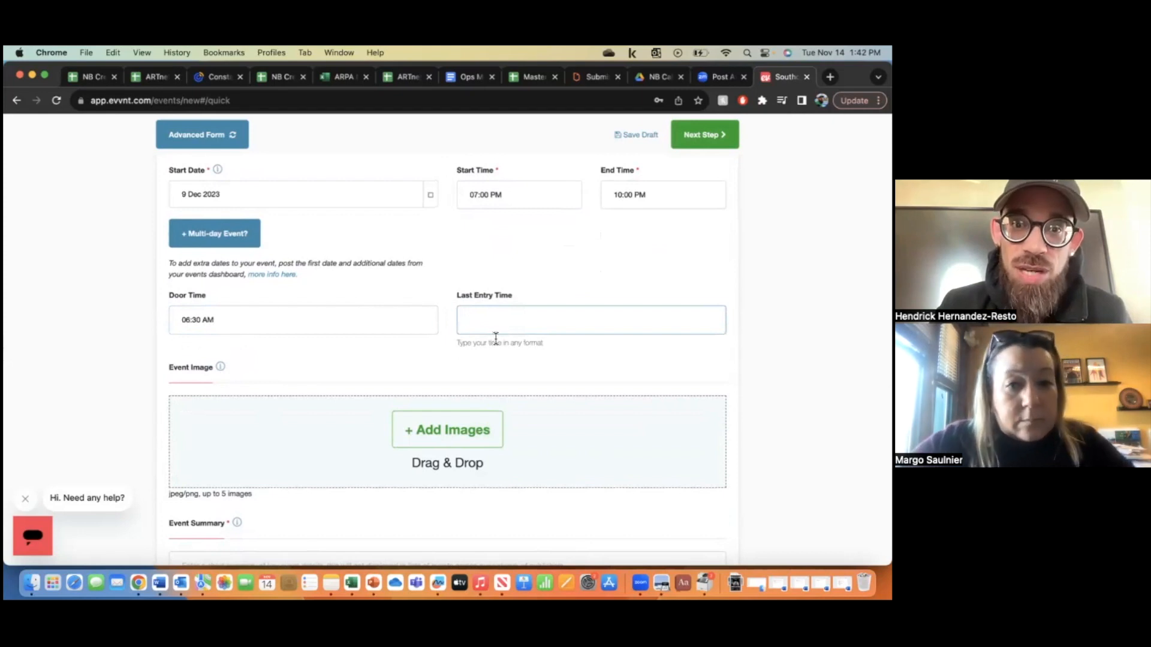
{"action": "scroll", "coordinate": [497, 355], "scroll_direction": "down", "scroll_amount": 1}
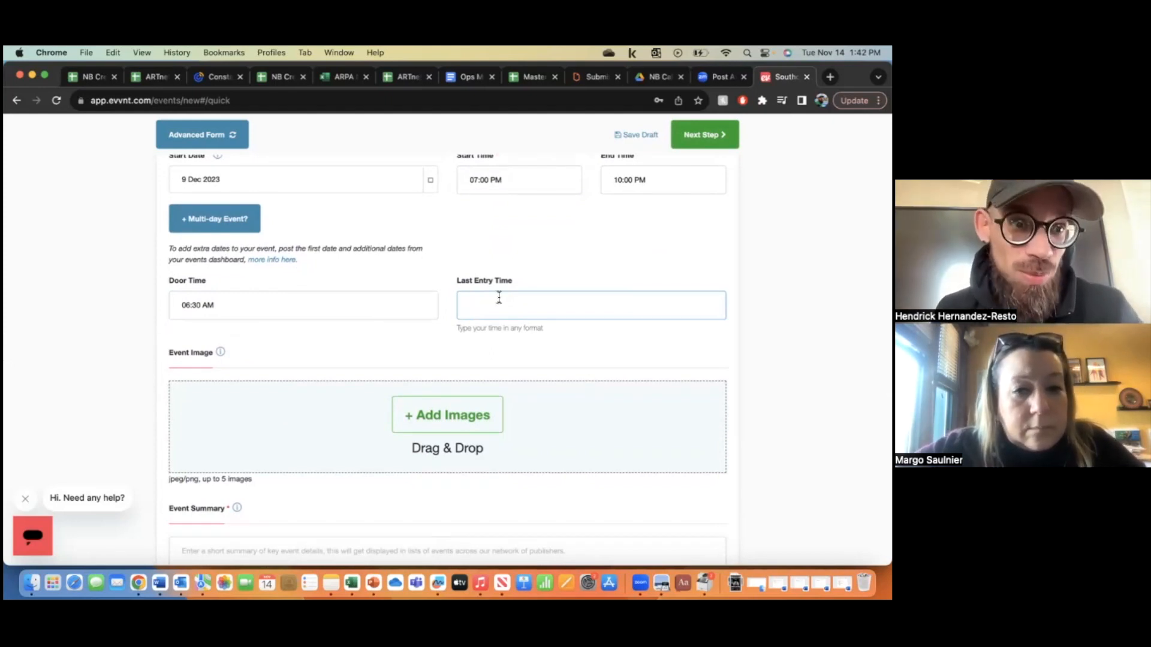
{"action": "scroll", "coordinate": [499, 297], "scroll_direction": "down", "scroll_amount": 1}
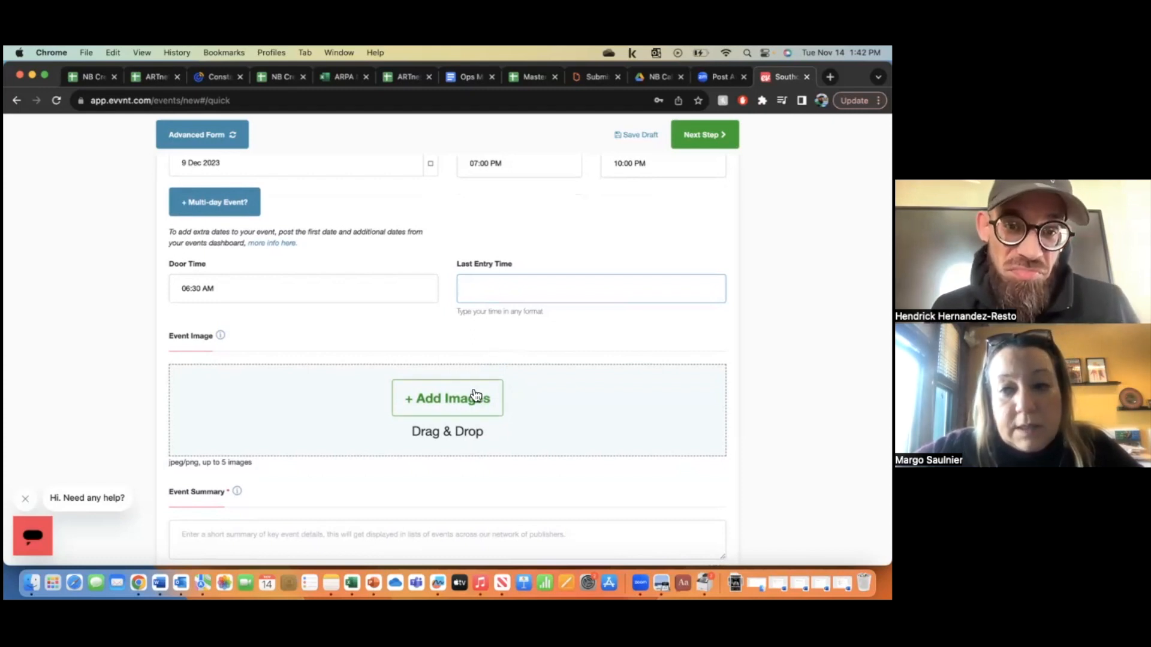
{"action": "scroll", "coordinate": [476, 396], "scroll_direction": "up", "scroll_amount": 5}
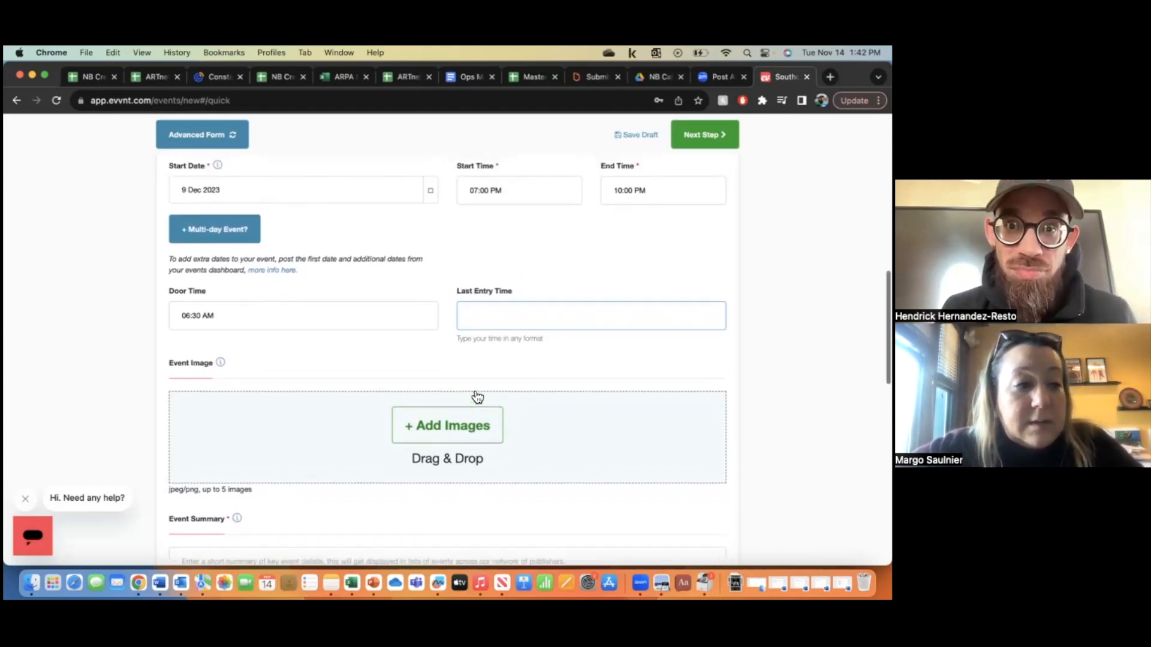
{"action": "scroll", "coordinate": [473, 390], "scroll_direction": "up", "scroll_amount": 8}
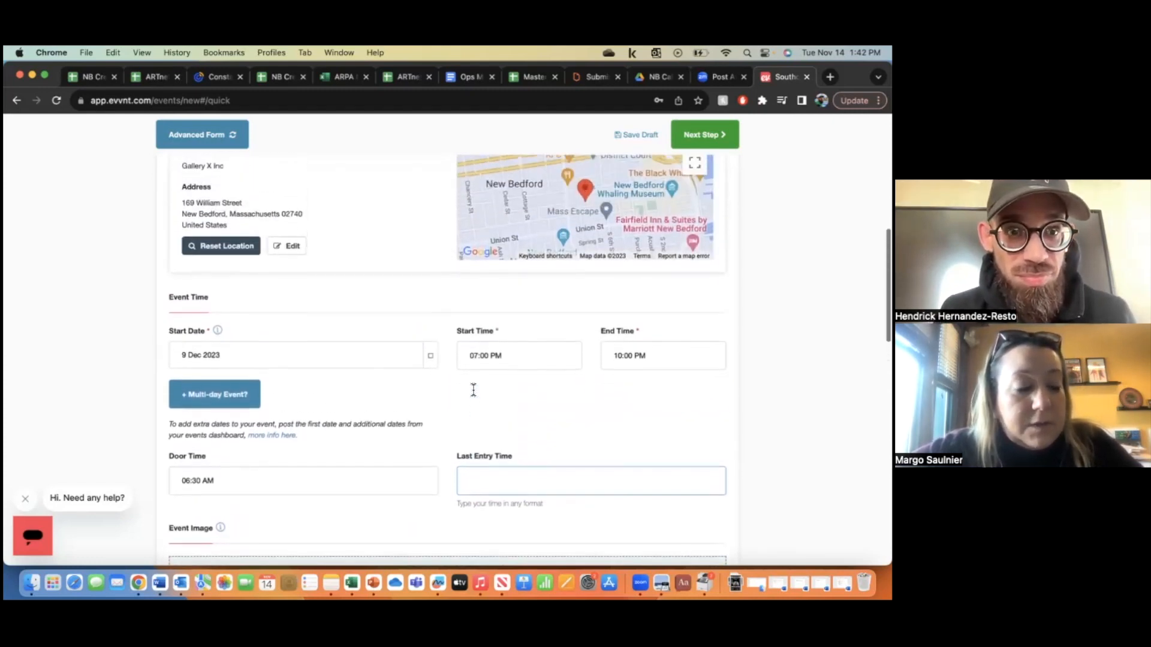
{"action": "scroll", "coordinate": [472, 390], "scroll_direction": "up", "scroll_amount": 5}
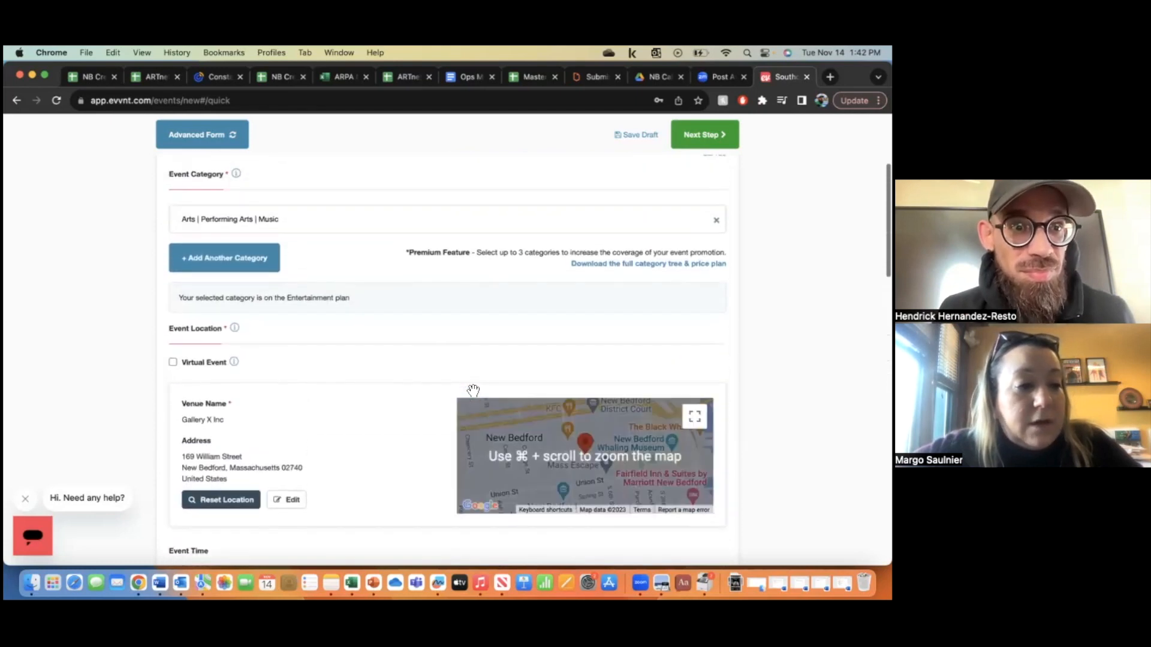
{"action": "scroll", "coordinate": [473, 390], "scroll_direction": "up", "scroll_amount": 3}
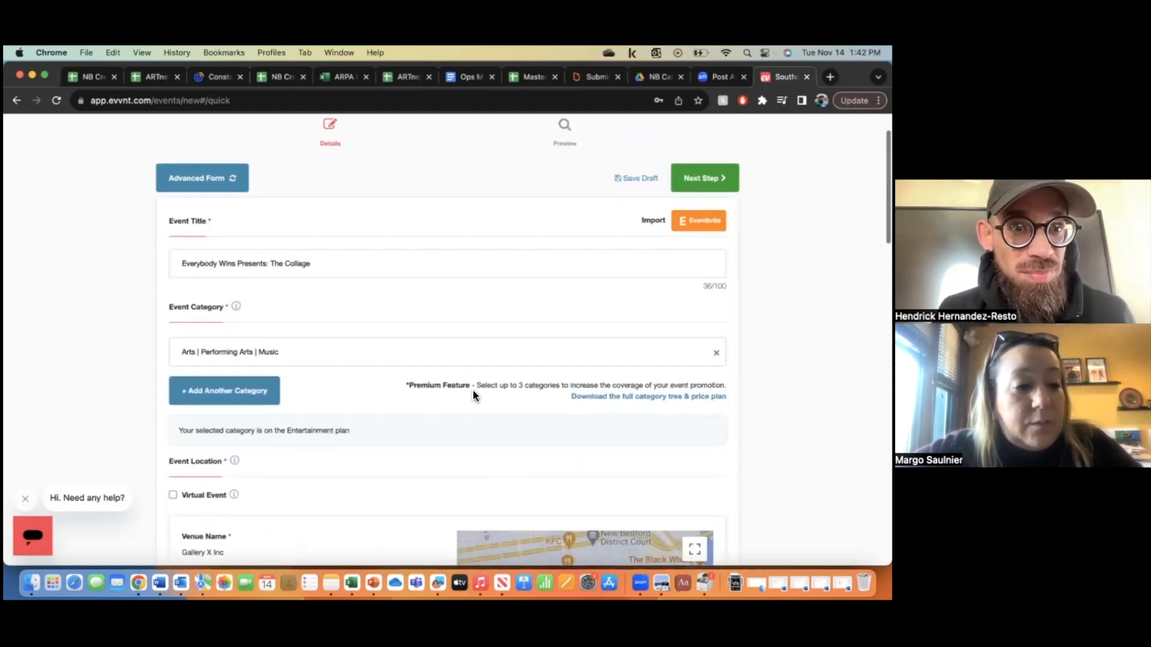
{"action": "scroll", "coordinate": [472, 390], "scroll_direction": "down", "scroll_amount": 2}
{"action": "scroll", "coordinate": [474, 392], "scroll_direction": "down", "scroll_amount": 13}
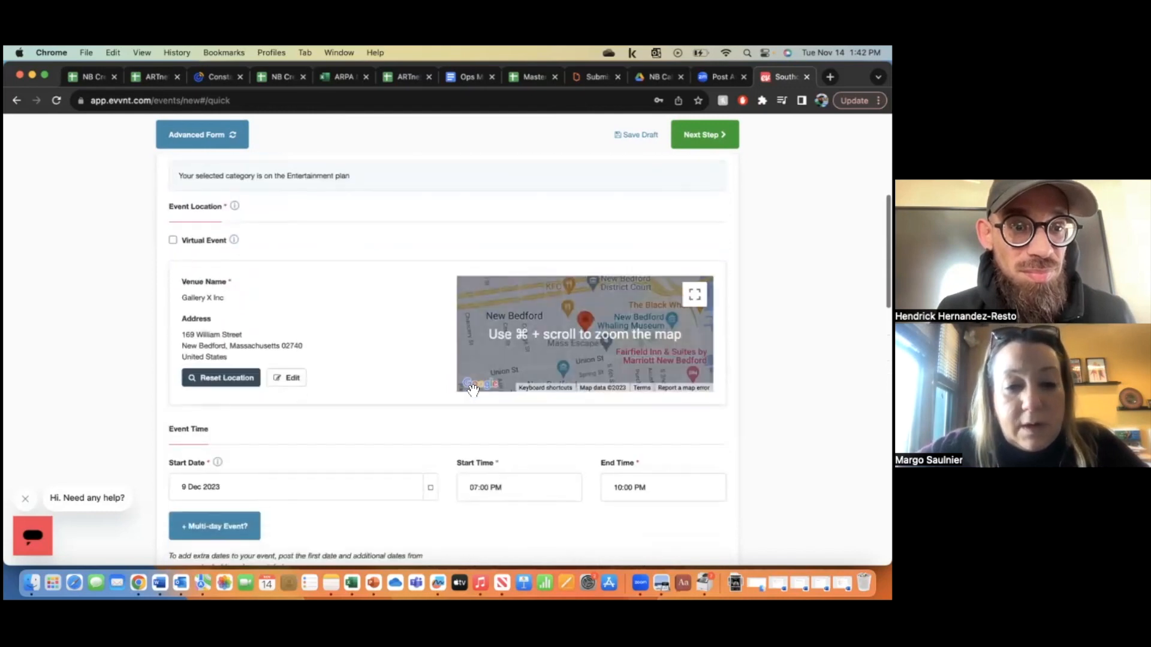
{"action": "scroll", "coordinate": [472, 392], "scroll_direction": "down", "scroll_amount": 2}
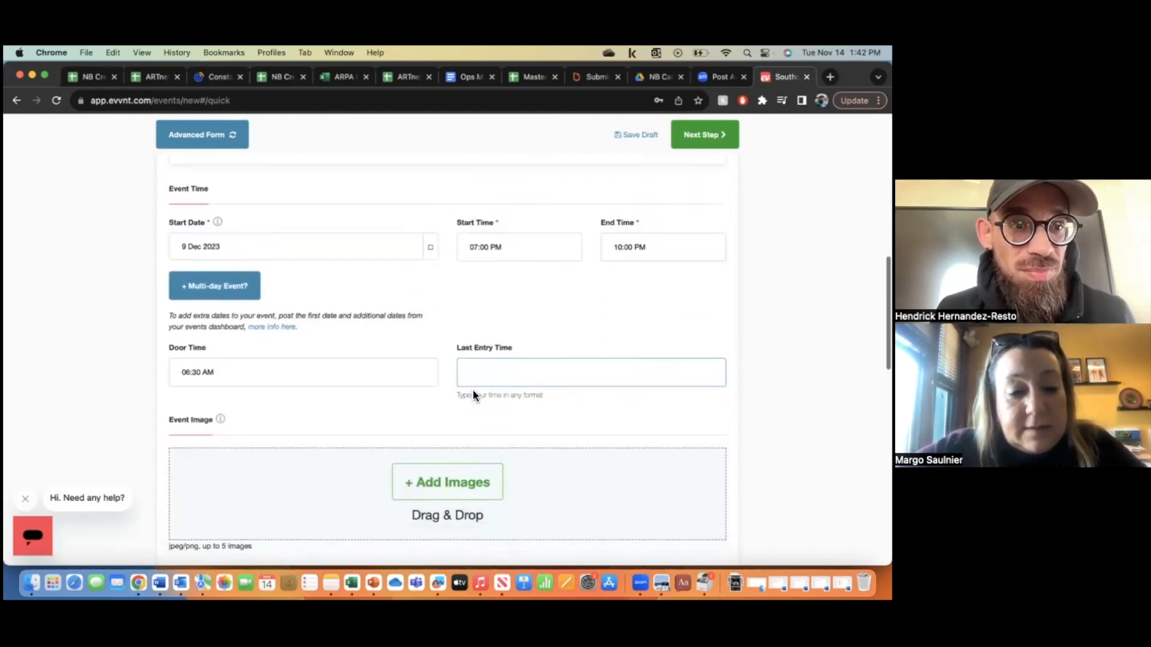
{"action": "scroll", "coordinate": [473, 395], "scroll_direction": "down", "scroll_amount": 1}
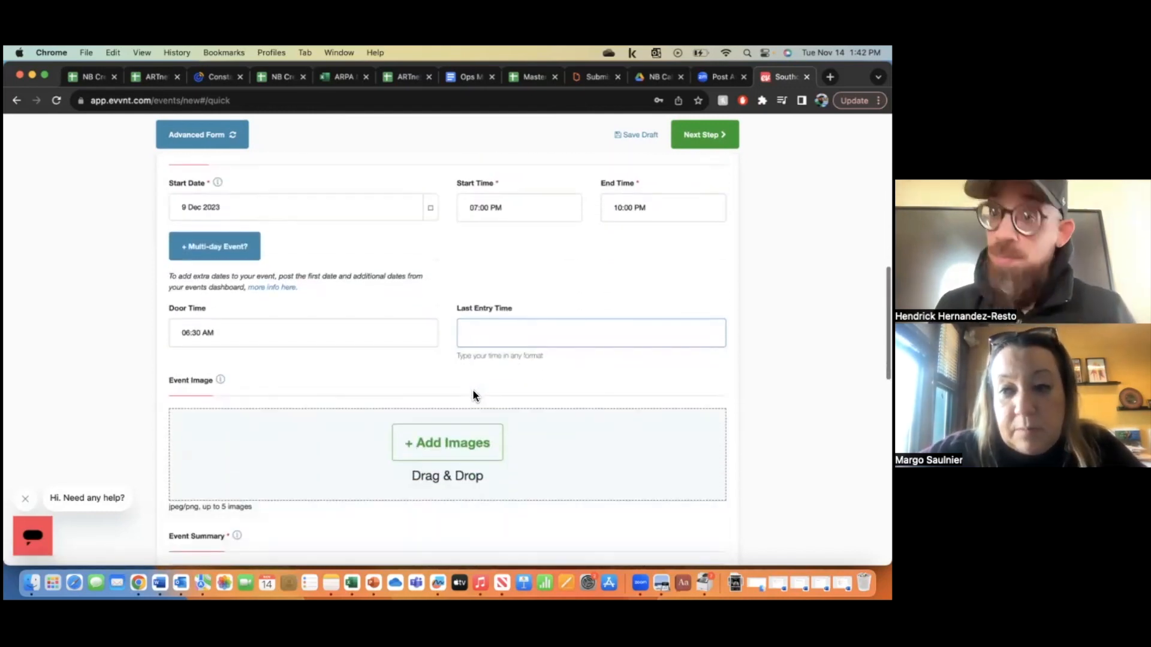
- Open the Add Images file picker and cancel it without choosing an image
{"action": "scroll", "coordinate": [480, 443], "scroll_direction": "up", "scroll_amount": 1}
{"action": "left_click", "coordinate": [481, 443]}
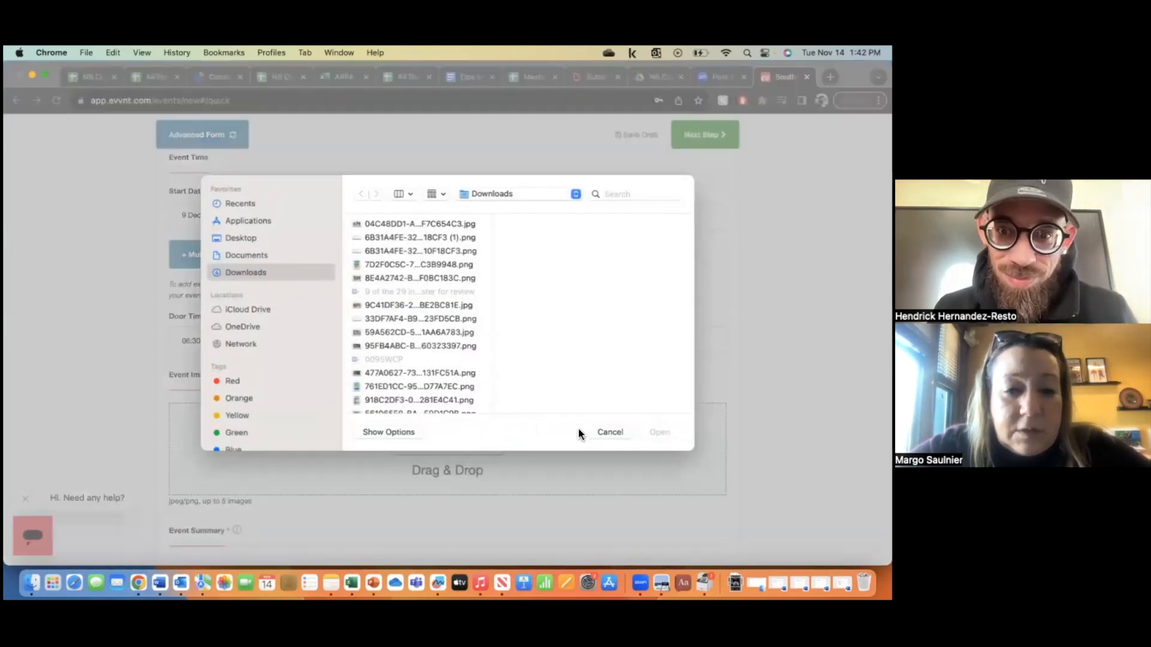
{"action": "left_click", "coordinate": [609, 432]}
- Delete the AM from the door time so it becomes 06:30 PM
{"action": "left_click", "coordinate": [283, 334]}
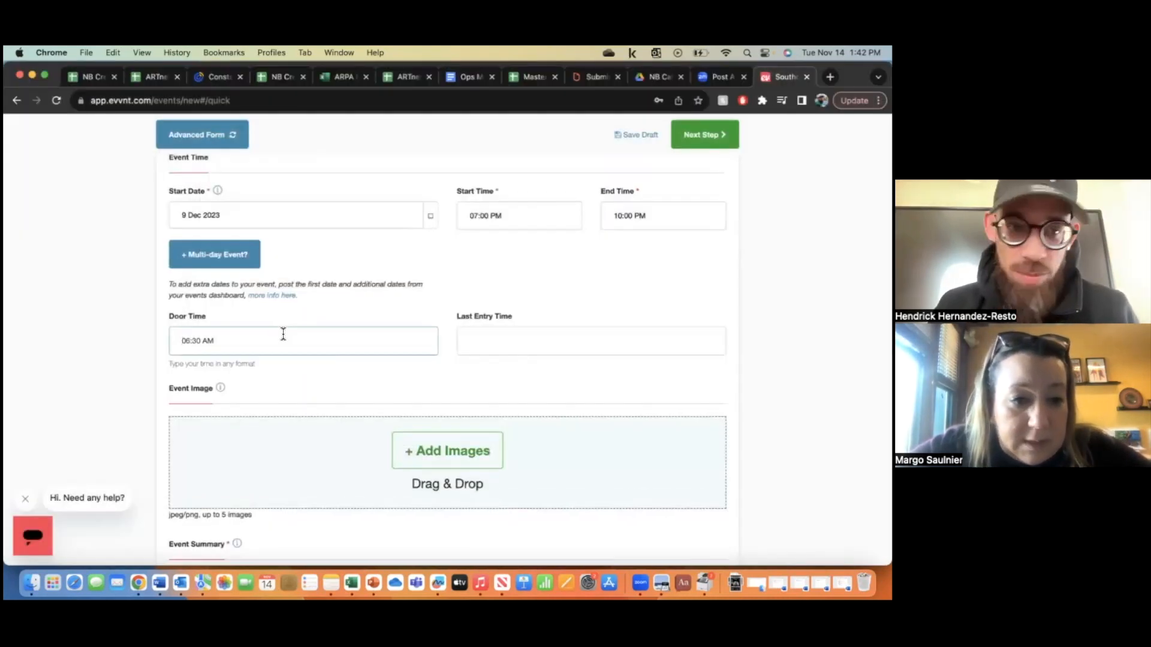
{"action": "double_click", "coordinate": [233, 337]}
{"action": "key", "text": "BackSpace"}
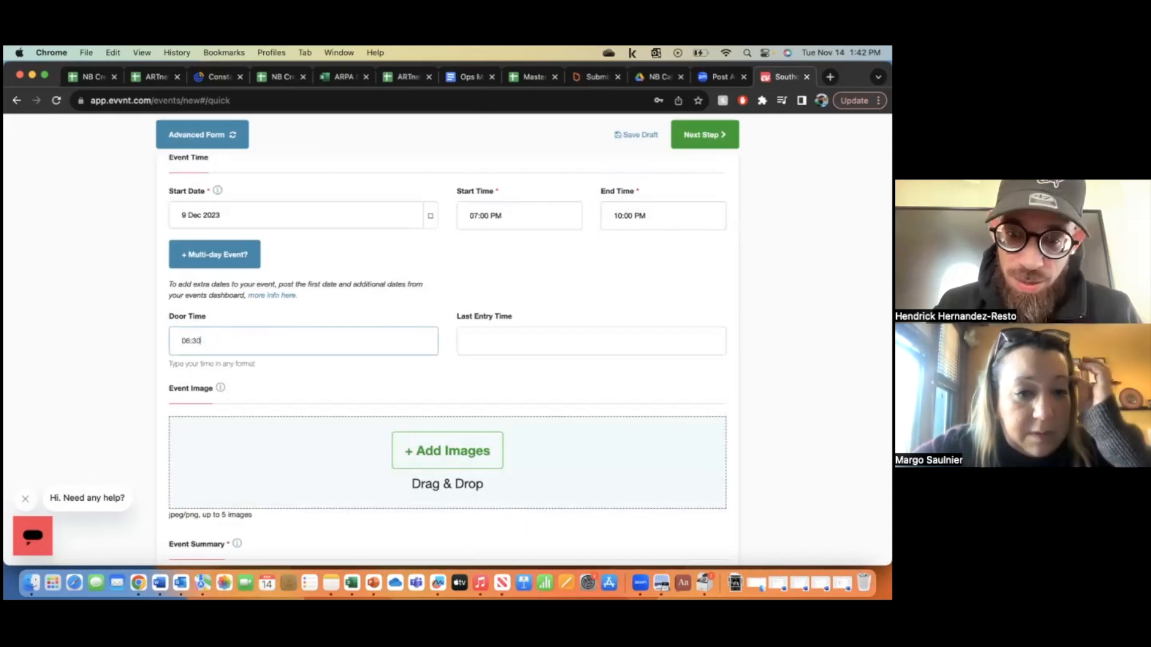
{"action": "key", "text": "Tab"}
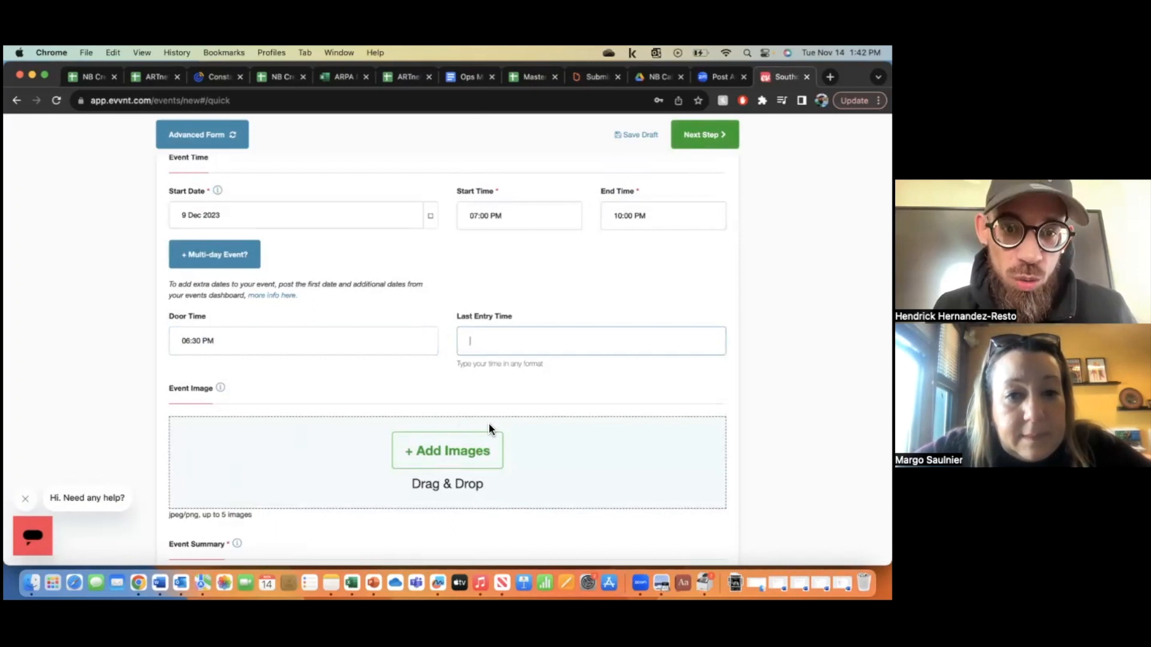
- Upload the collage poster JPEG as the event image
{"action": "left_click", "coordinate": [469, 458]}
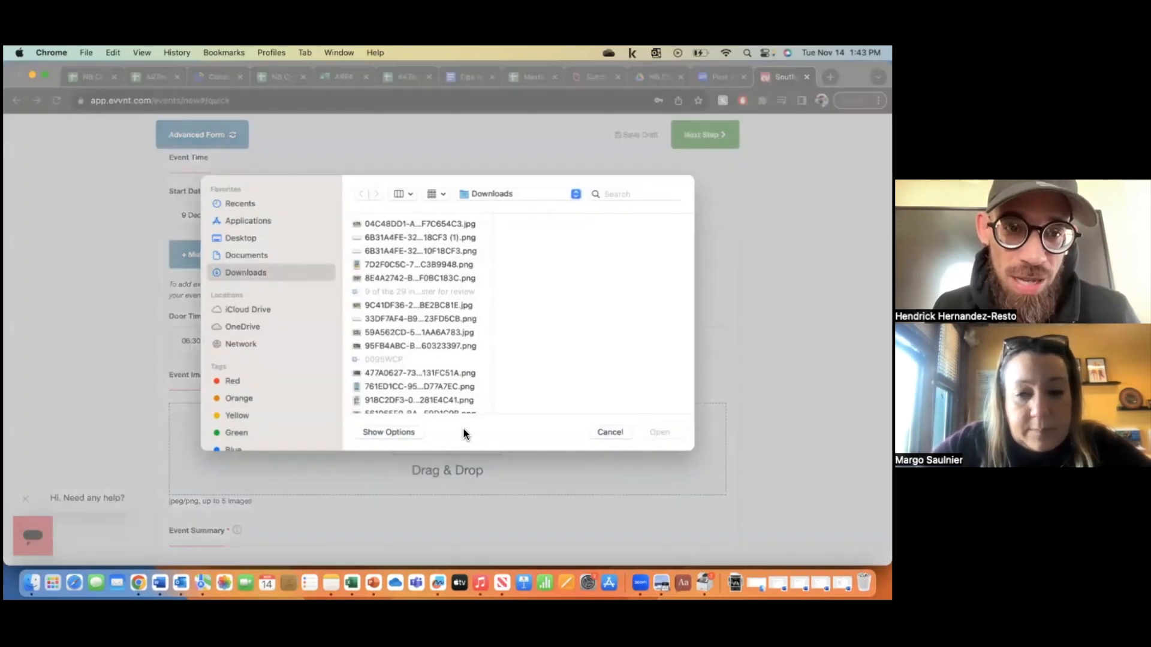
{"action": "scroll", "coordinate": [439, 353], "scroll_direction": "down", "scroll_amount": 3}
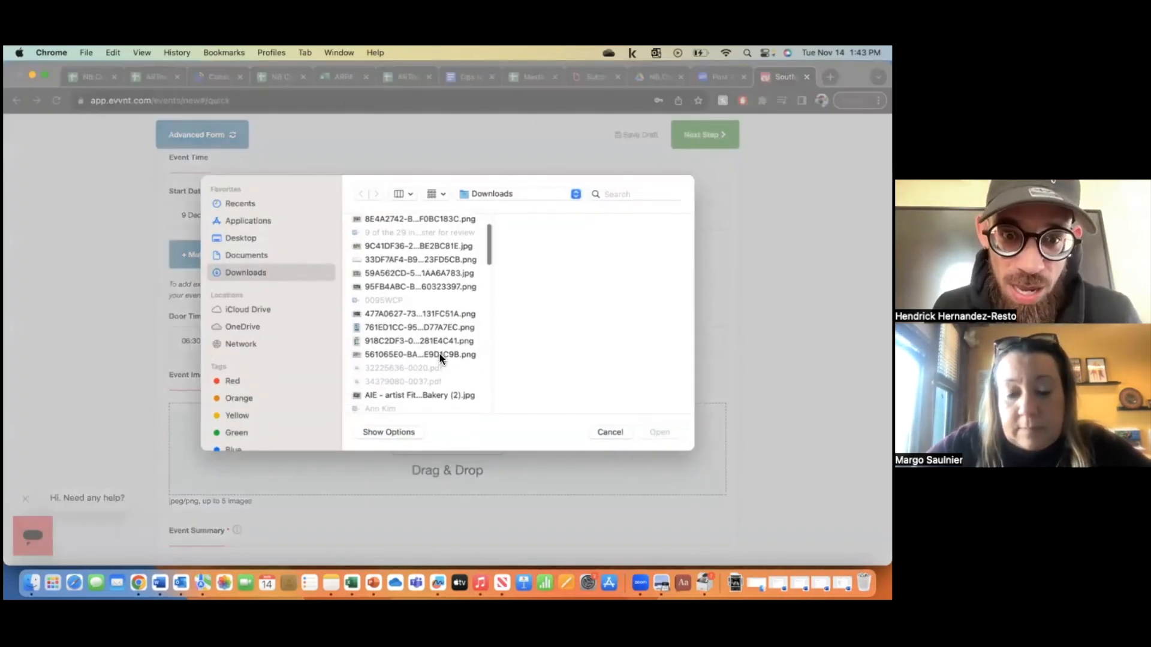
{"action": "scroll", "coordinate": [438, 352], "scroll_direction": "down", "scroll_amount": 10}
{"action": "scroll", "coordinate": [439, 354], "scroll_direction": "down", "scroll_amount": 5}
{"action": "scroll", "coordinate": [439, 358], "scroll_direction": "down", "scroll_amount": 8}
{"action": "scroll", "coordinate": [439, 358], "scroll_direction": "down", "scroll_amount": 10}
{"action": "left_click", "coordinate": [432, 335]}
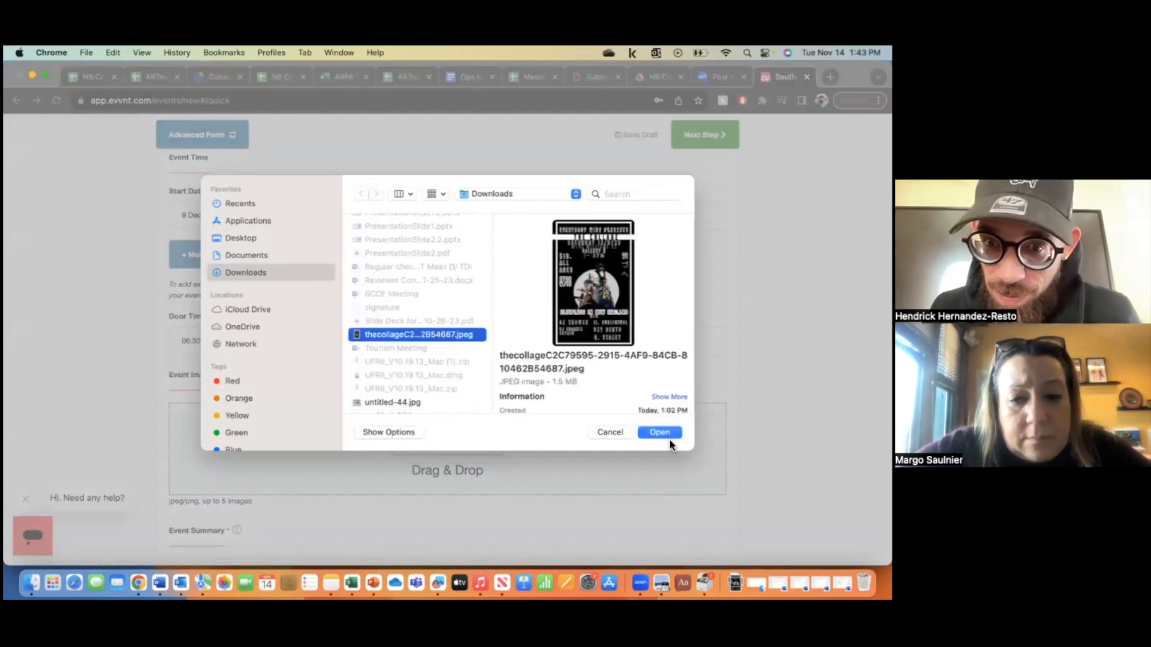
{"action": "left_click", "coordinate": [666, 434]}
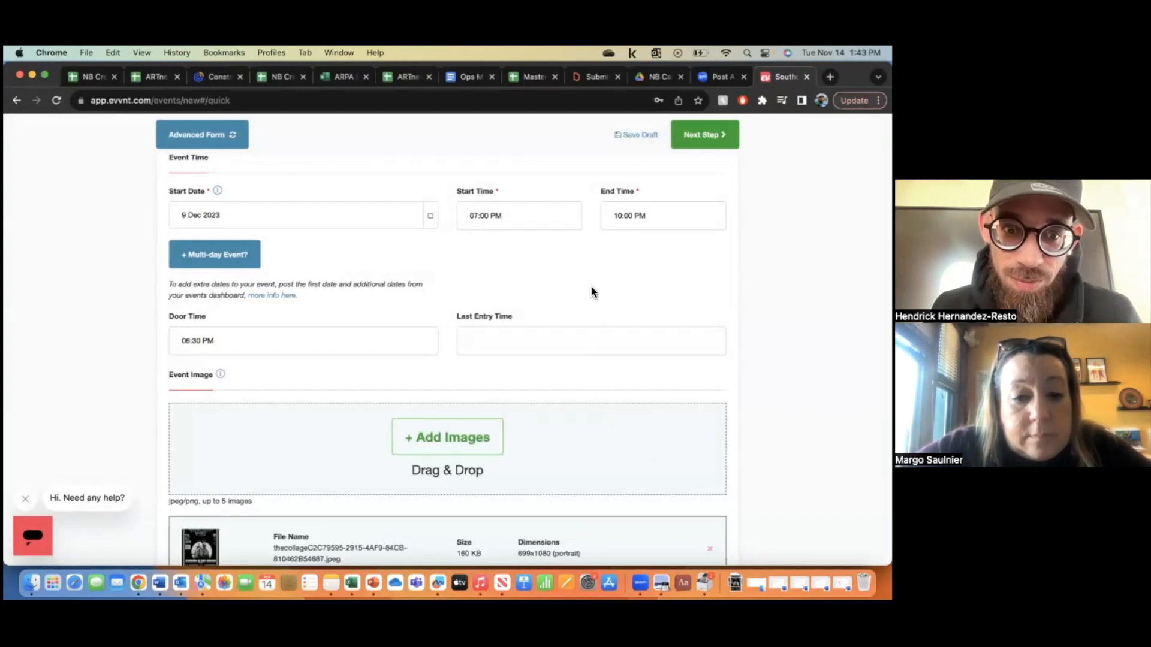
{"action": "scroll", "coordinate": [591, 291], "scroll_direction": "down", "scroll_amount": 2}
{"action": "scroll", "coordinate": [591, 290], "scroll_direction": "down", "scroll_amount": 7}
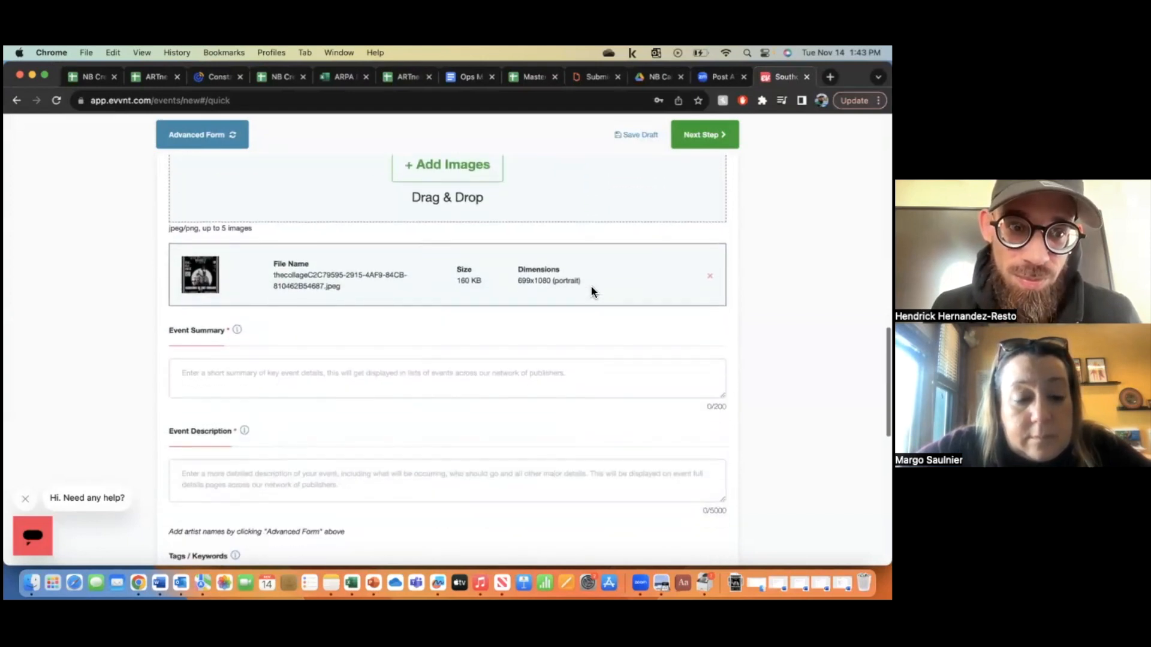
{"action": "scroll", "coordinate": [593, 292], "scroll_direction": "up", "scroll_amount": 4}
{"action": "scroll", "coordinate": [592, 292], "scroll_direction": "down", "scroll_amount": 3}
{"action": "scroll", "coordinate": [591, 292], "scroll_direction": "down", "scroll_amount": 3}
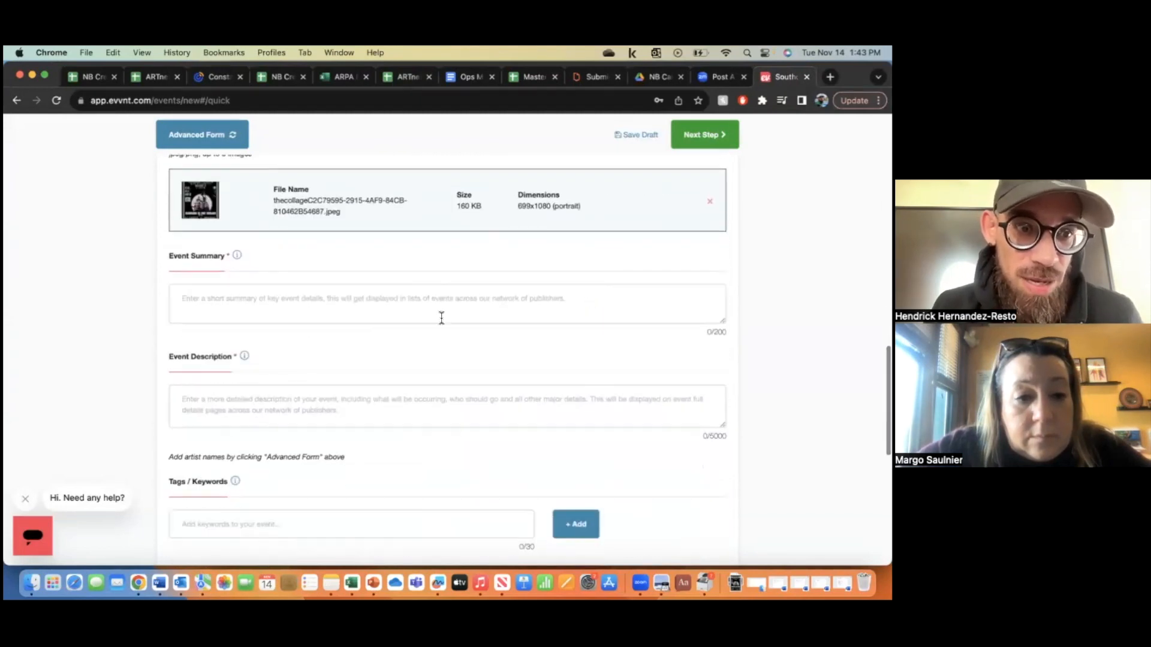
- Select 'Music performance featuring local hip-hop artists.' in the Word draft
{"action": "left_click", "coordinate": [160, 584]}
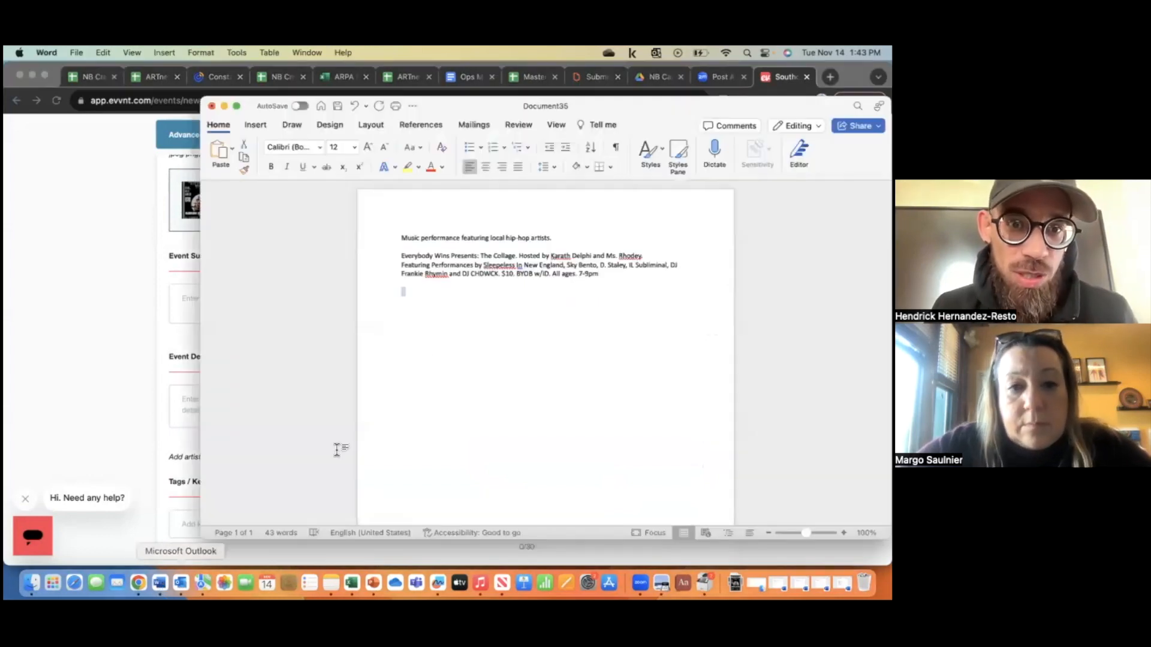
{"action": "triple_click", "coordinate": [449, 243]}
{"action": "key", "text": "super+c"}
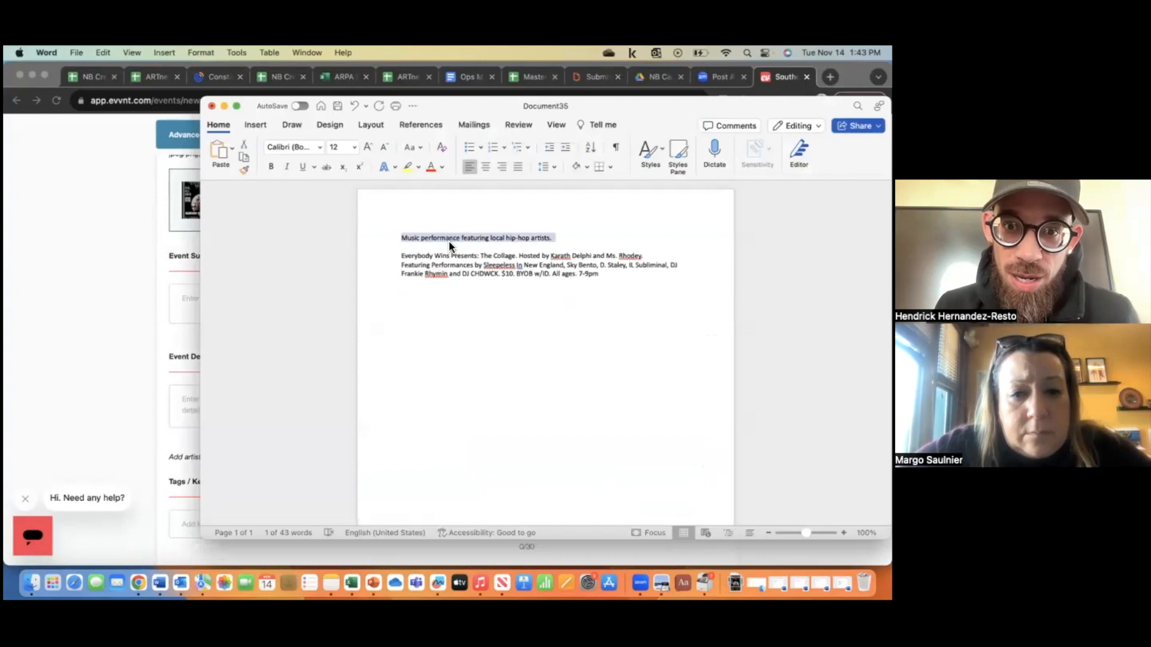
{"action": "left_click", "coordinate": [124, 297]}
- Paste the hip-hop summary into Event Summary and the draft's performer and admission paragraph into Event Description
{"action": "left_click", "coordinate": [217, 313]}
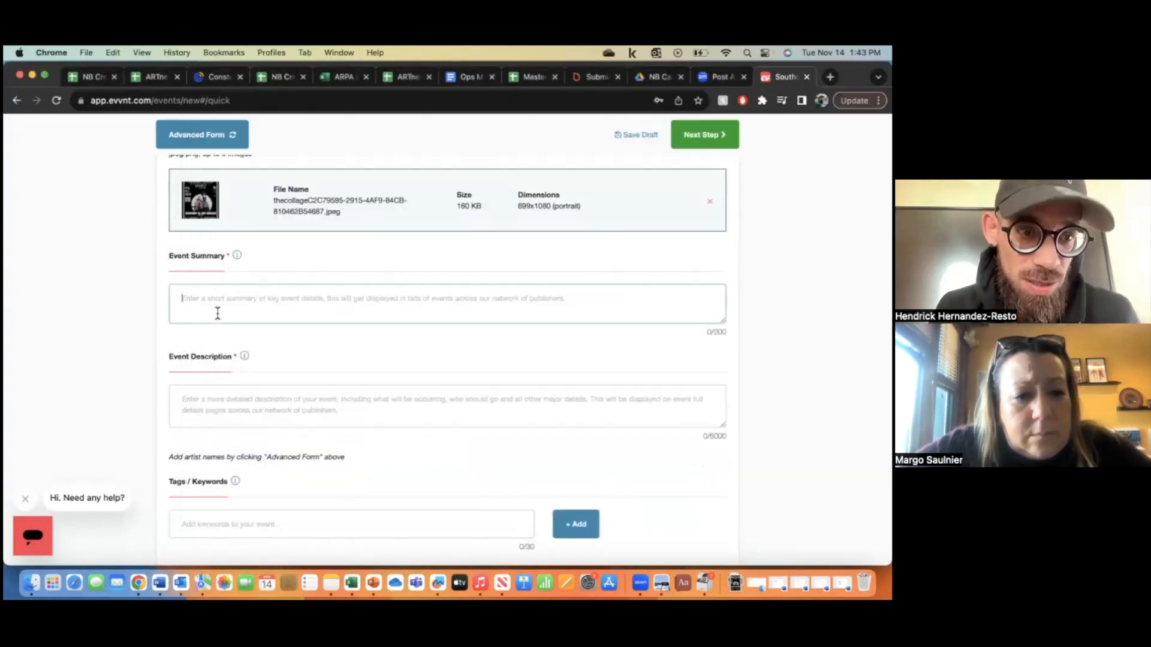
{"action": "key", "text": "super+v"}
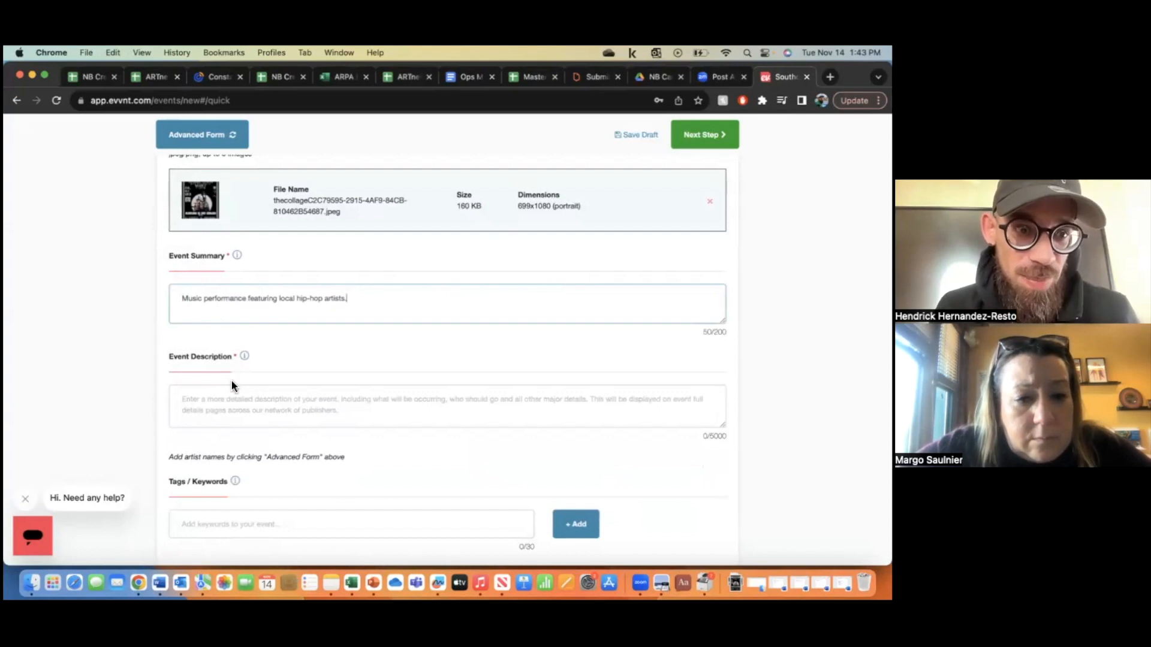
{"action": "left_click", "coordinate": [159, 583]}
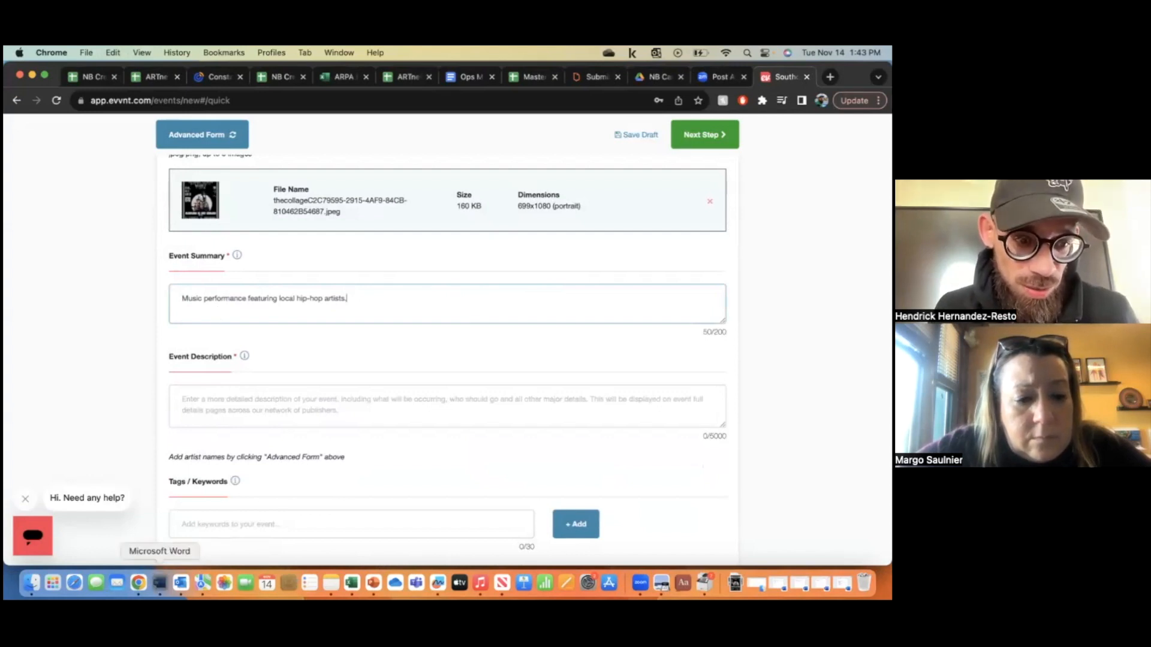
{"action": "triple_click", "coordinate": [430, 254]}
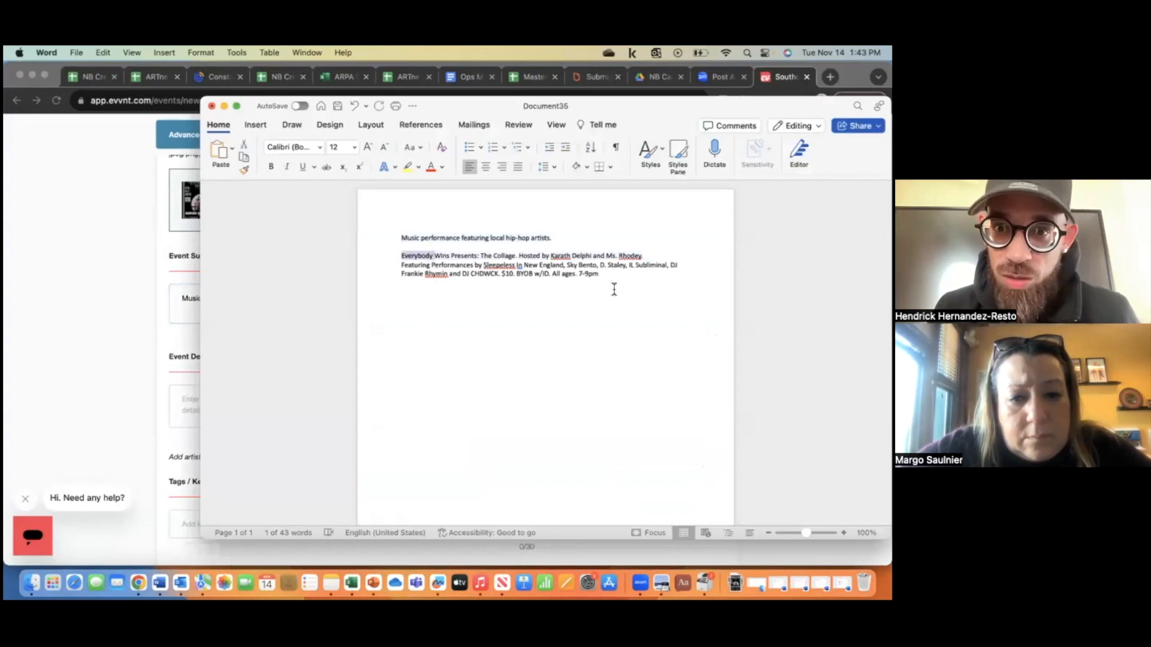
{"action": "left_click_drag", "start_coordinate": [599, 275], "coordinate": [416, 256]}
{"action": "key", "text": "super+c"}
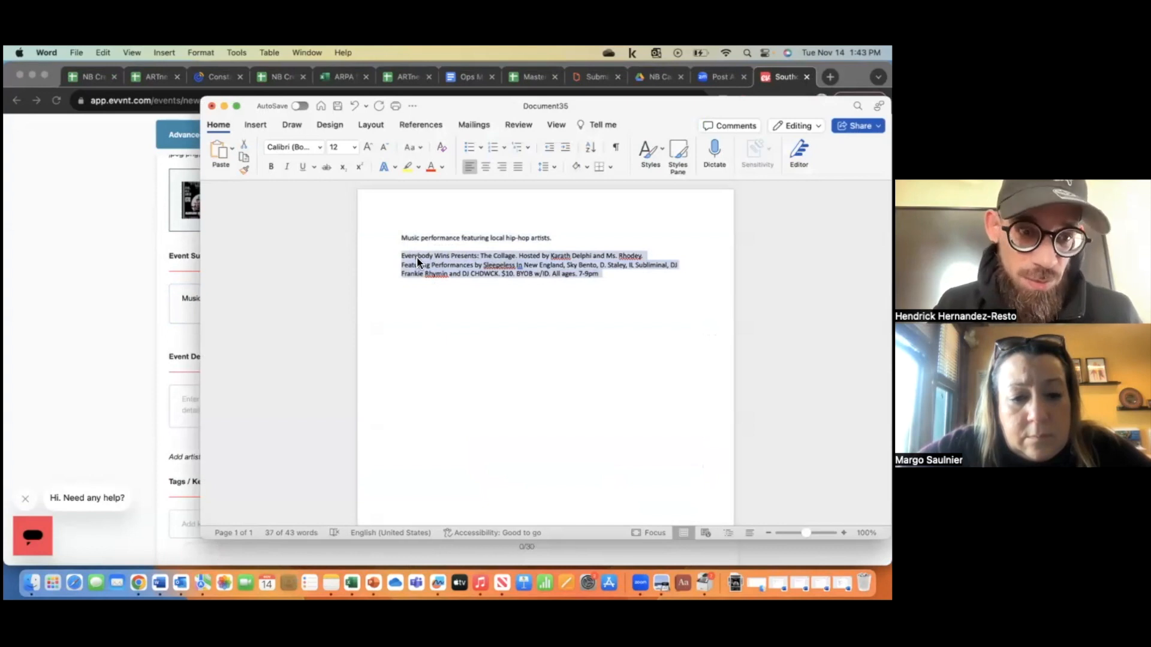
{"action": "left_click", "coordinate": [66, 347]}
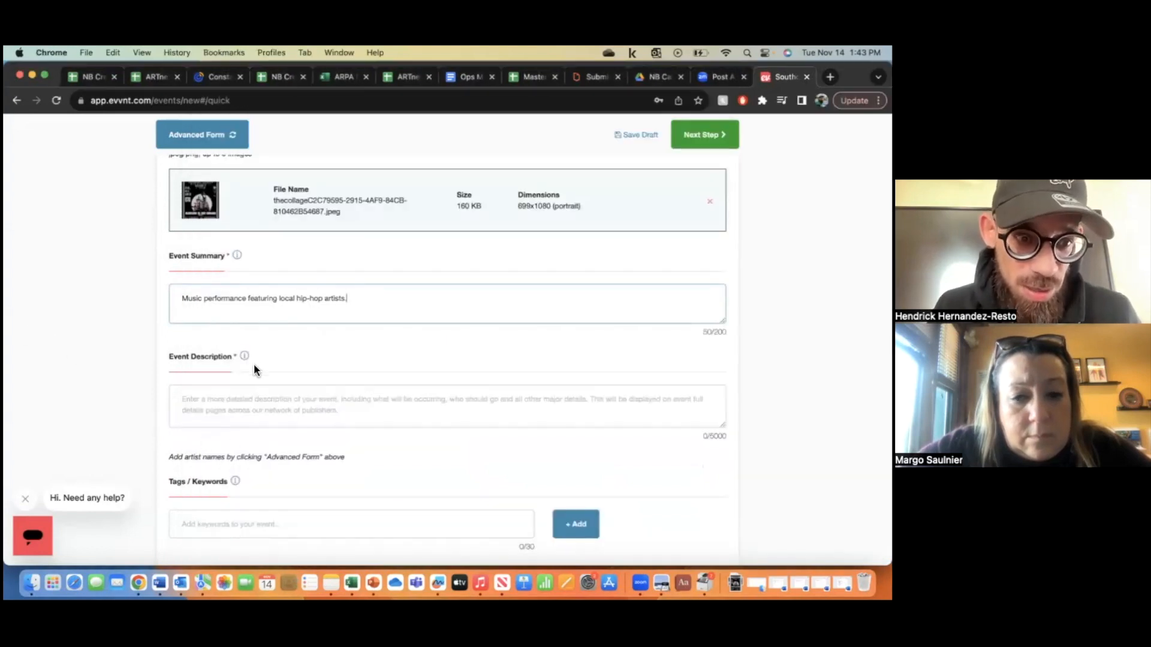
{"action": "left_click", "coordinate": [246, 403]}
{"action": "key", "text": "super+v"}
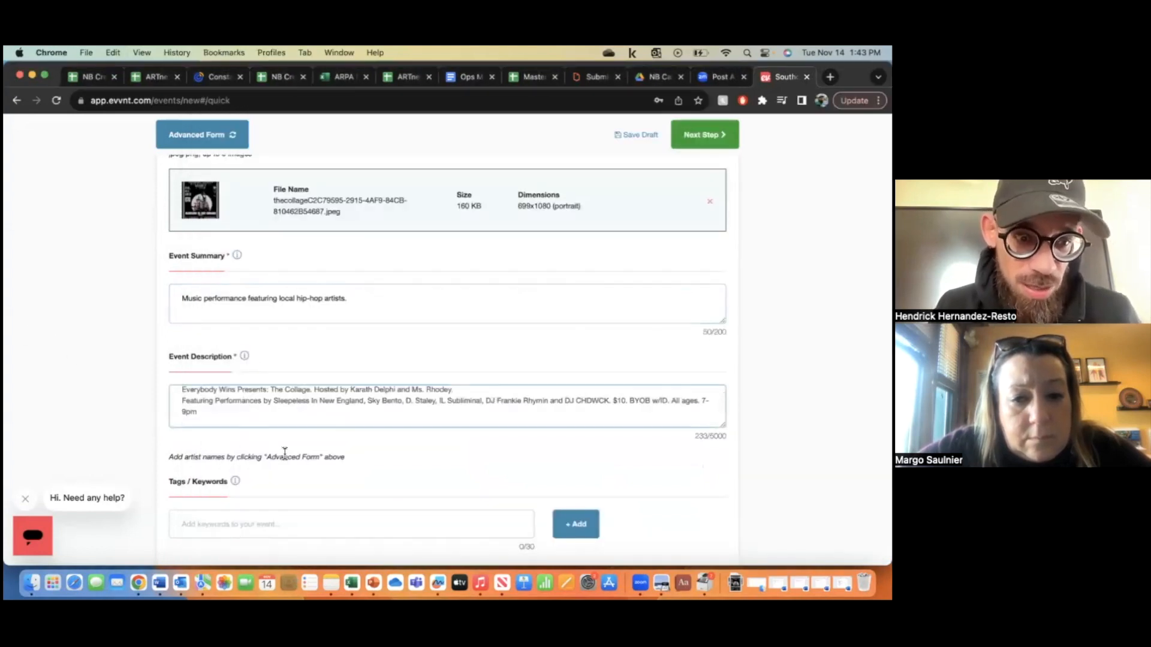
{"action": "scroll", "coordinate": [308, 461], "scroll_direction": "down", "scroll_amount": 4}
{"action": "scroll", "coordinate": [302, 445], "scroll_direction": "down", "scroll_amount": 2}
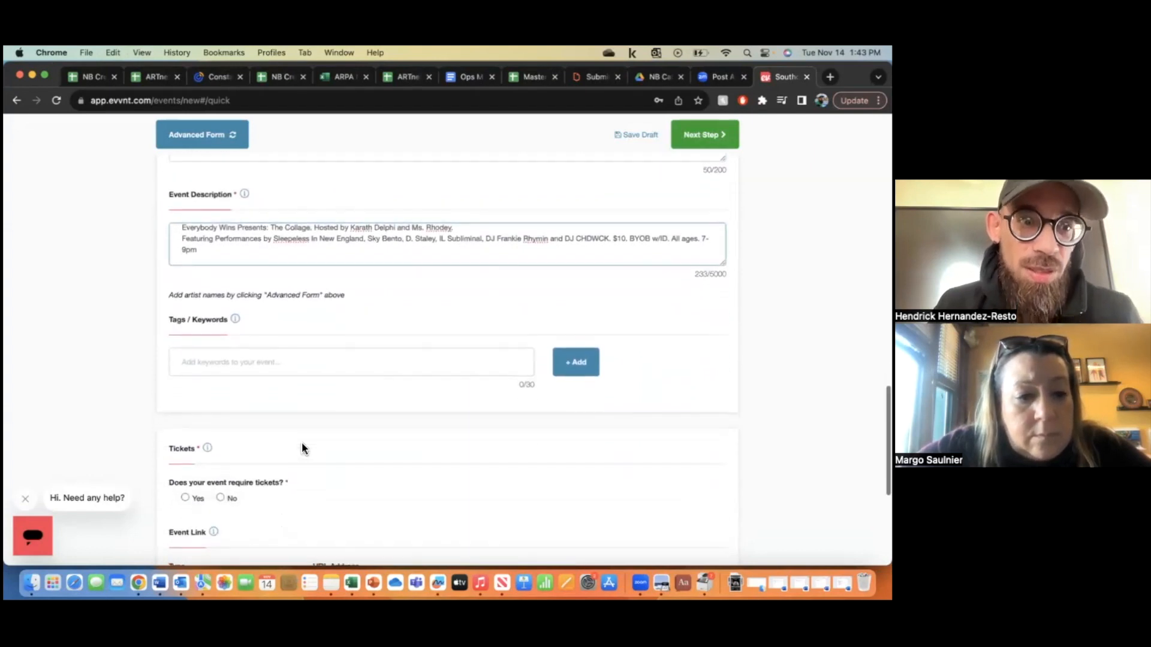
- Add the keyword tags music and New Bedford
{"action": "left_click", "coordinate": [220, 367]}
{"action": "type", "text": "music"}
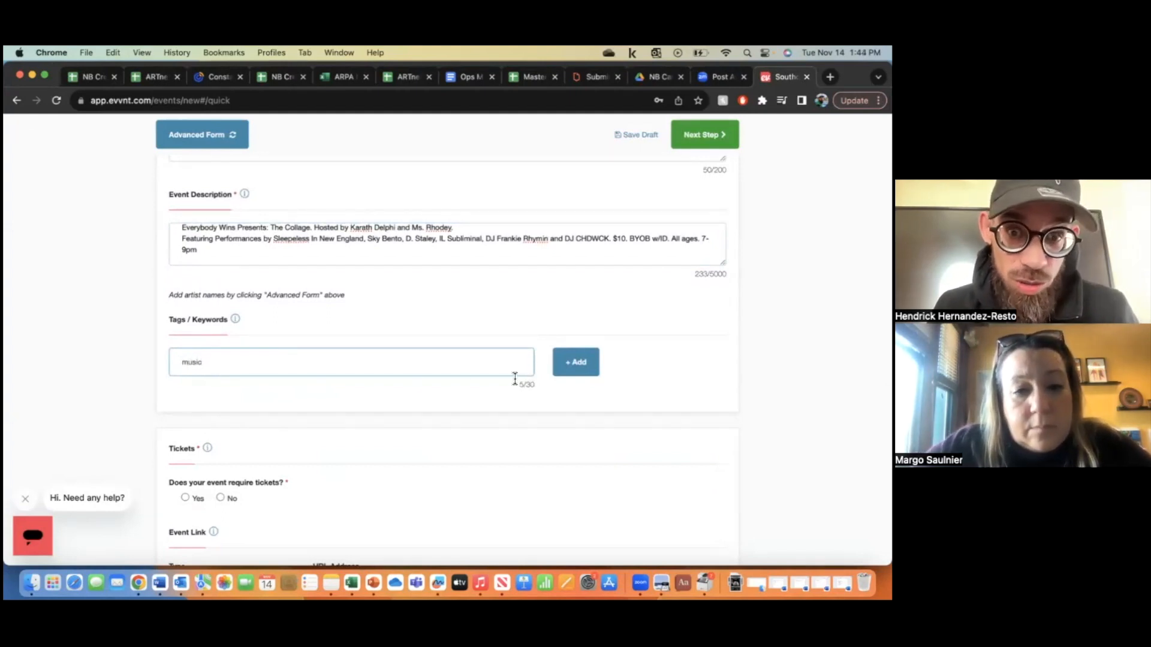
{"action": "left_click", "coordinate": [574, 364]}
{"action": "left_click", "coordinate": [354, 357]}
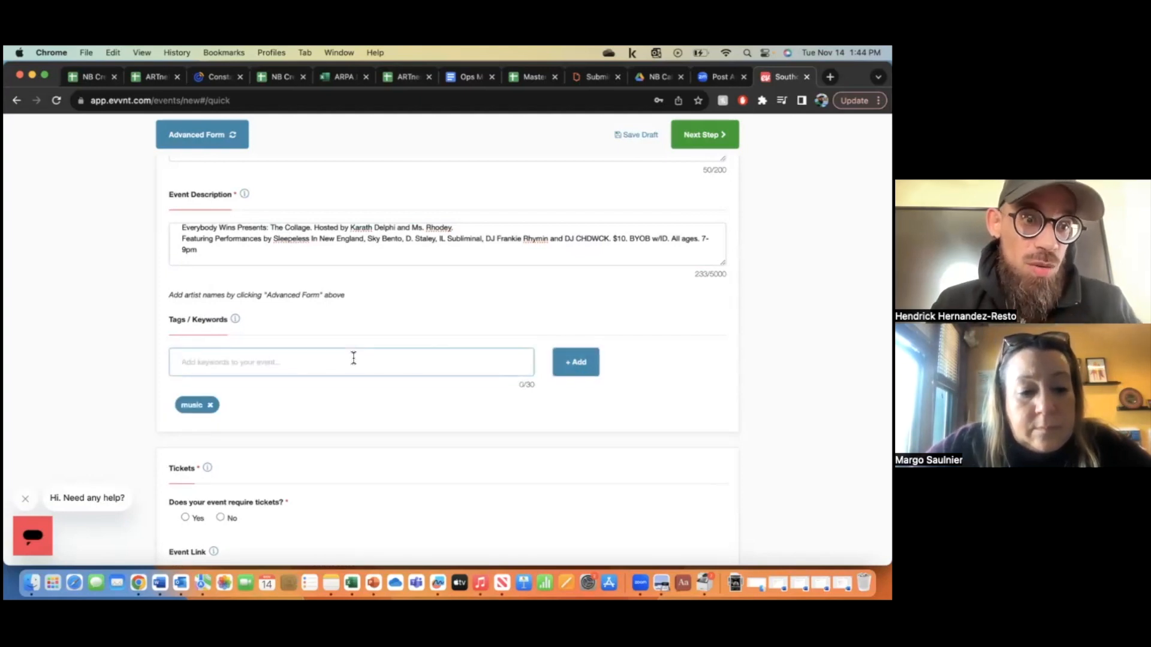
{"action": "type", "text": "new"}
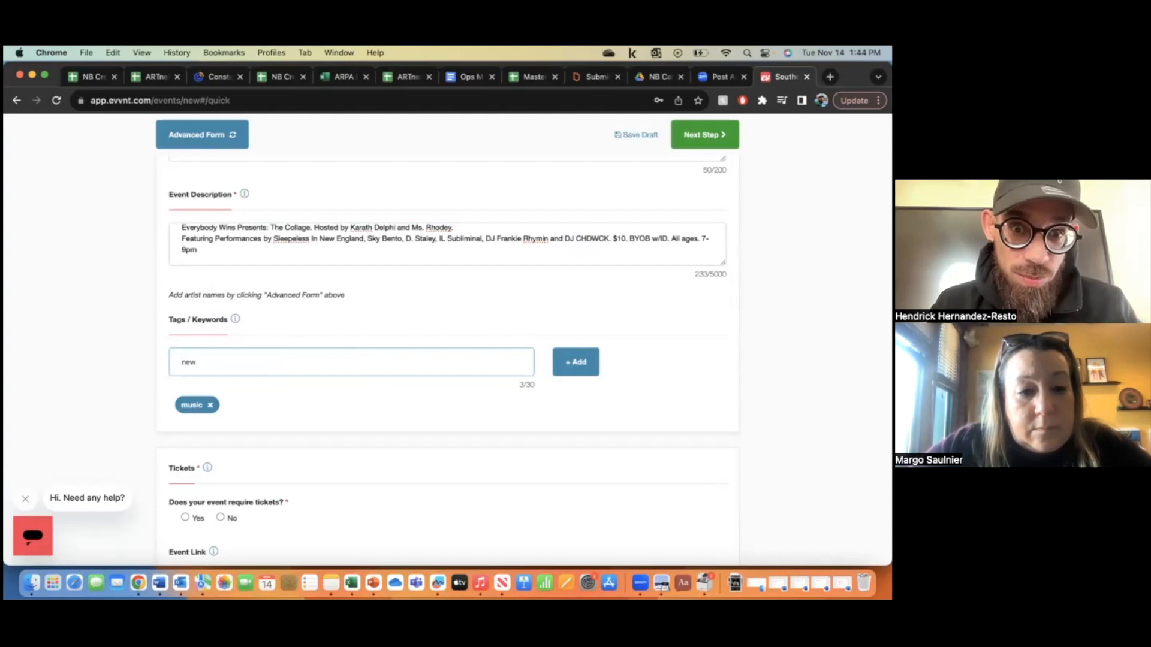
{"action": "key", "text": "BackSpace"}
{"action": "key", "text": "BackSpace"}
{"action": "type", "text": "Ne"}
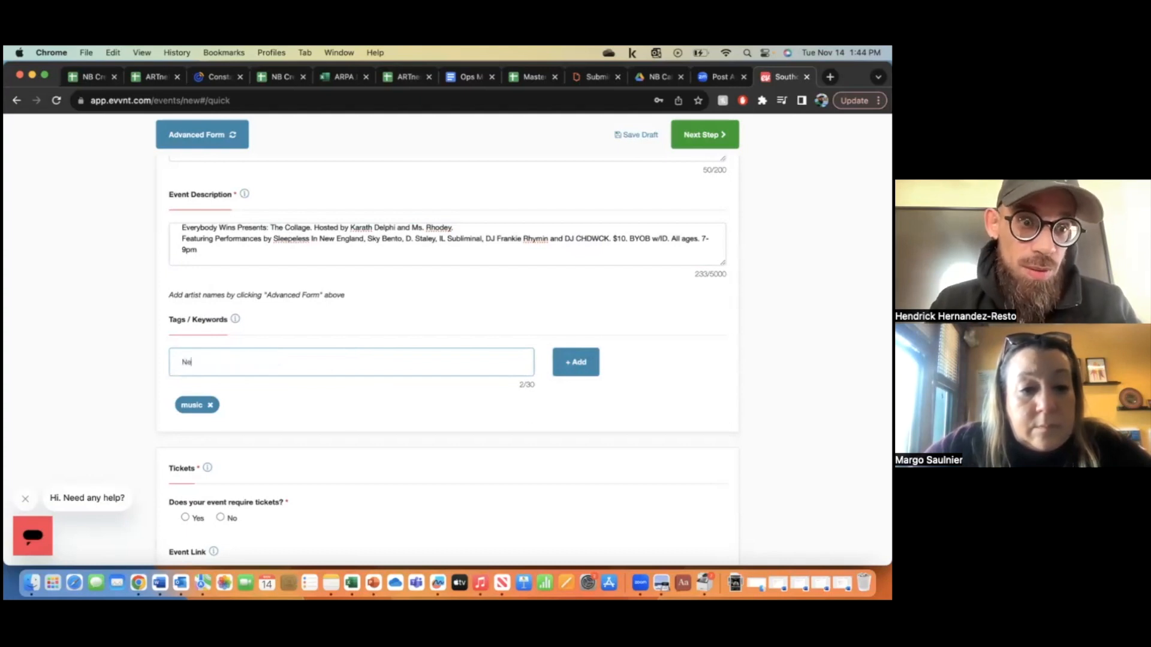
{"action": "type", "text": "w Bedford"}
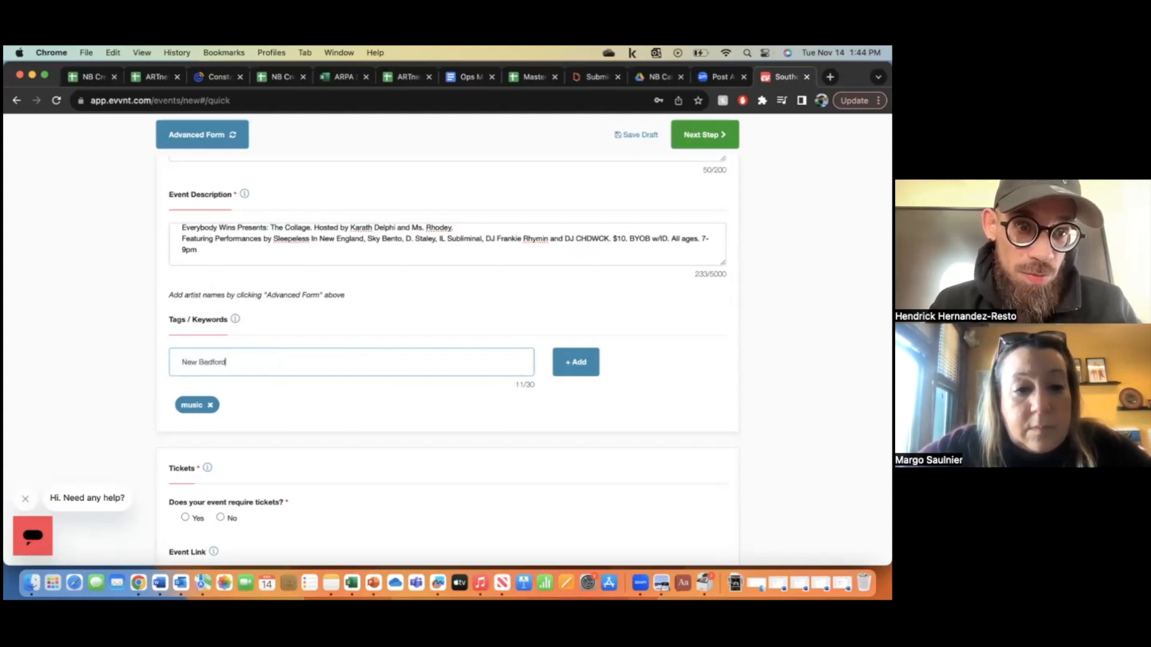
{"action": "left_click", "coordinate": [578, 362]}
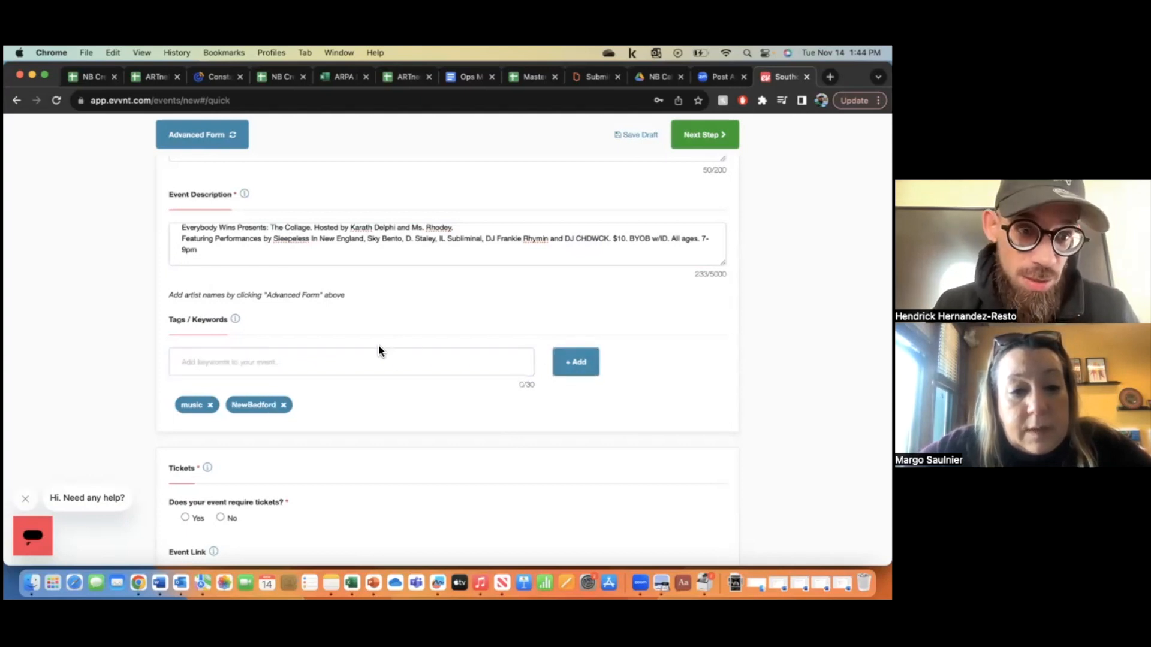
- Add the hiphop tag and remove the artweeksouthcoast and artweek tags
{"action": "left_click", "coordinate": [376, 355]}
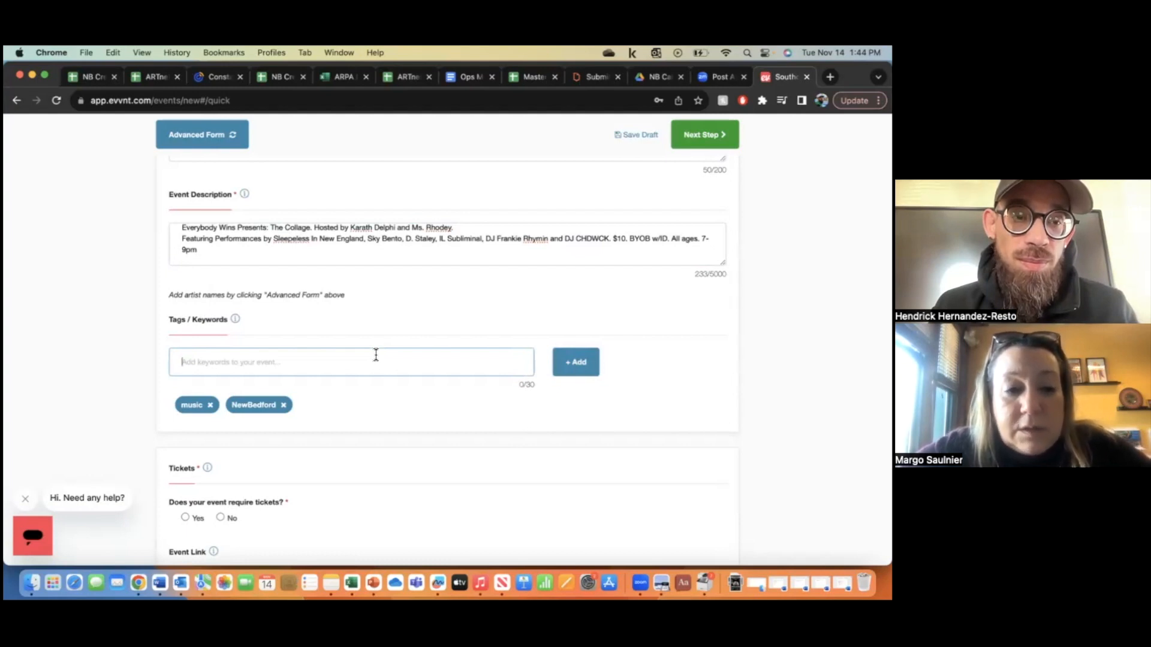
{"action": "type", "text": "artweeksouthcoast"}
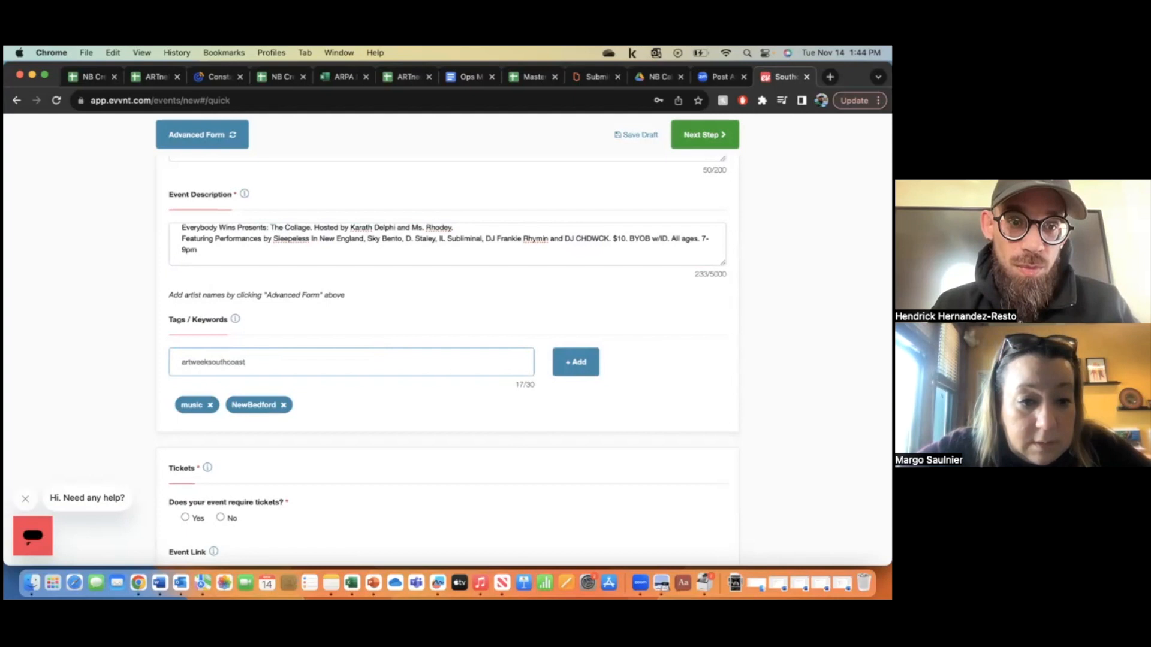
{"action": "key", "text": "Return"}
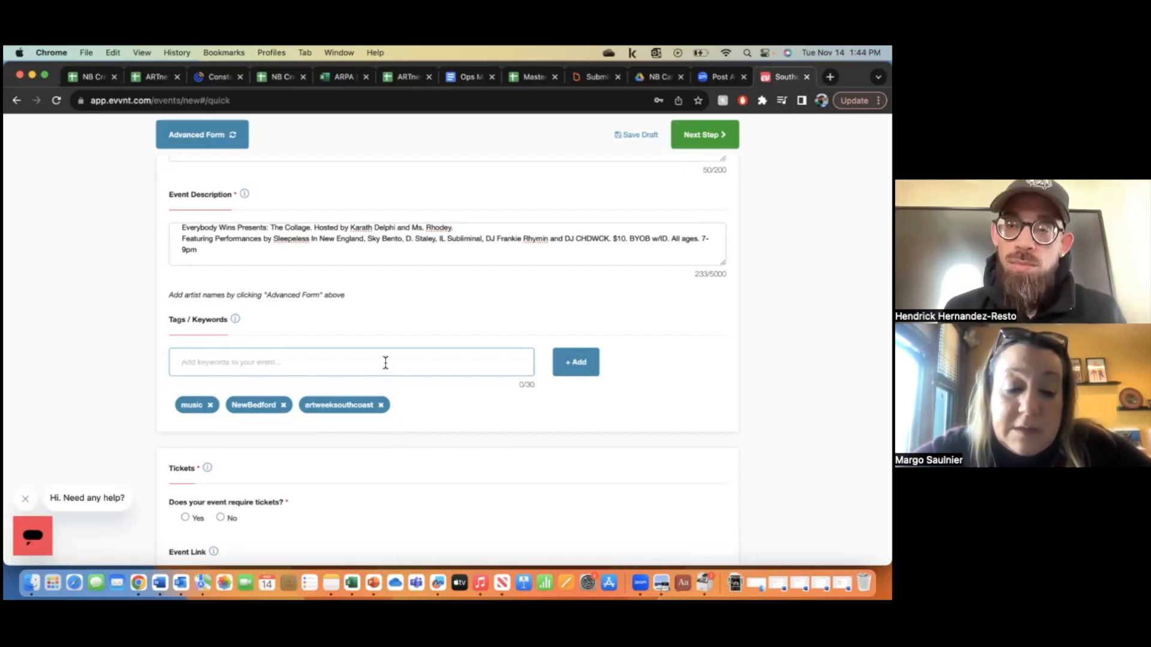
{"action": "type", "text": "artweek"}
{"action": "key", "text": "Return"}
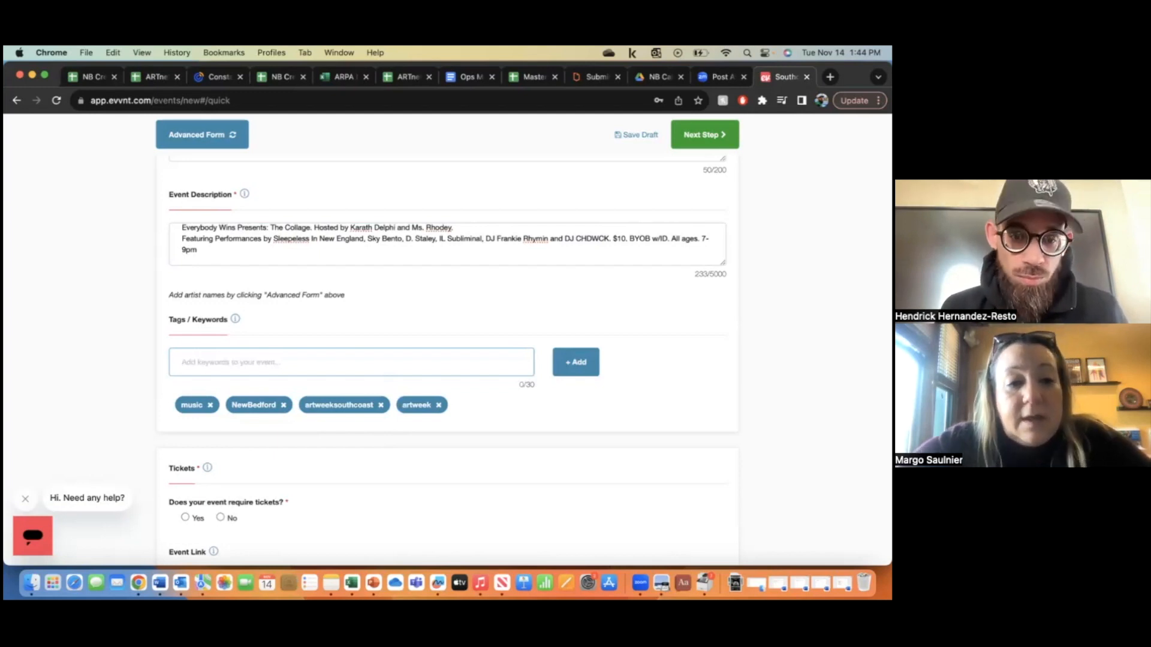
{"action": "type", "text": "hiphop"}
{"action": "key", "text": "Return"}
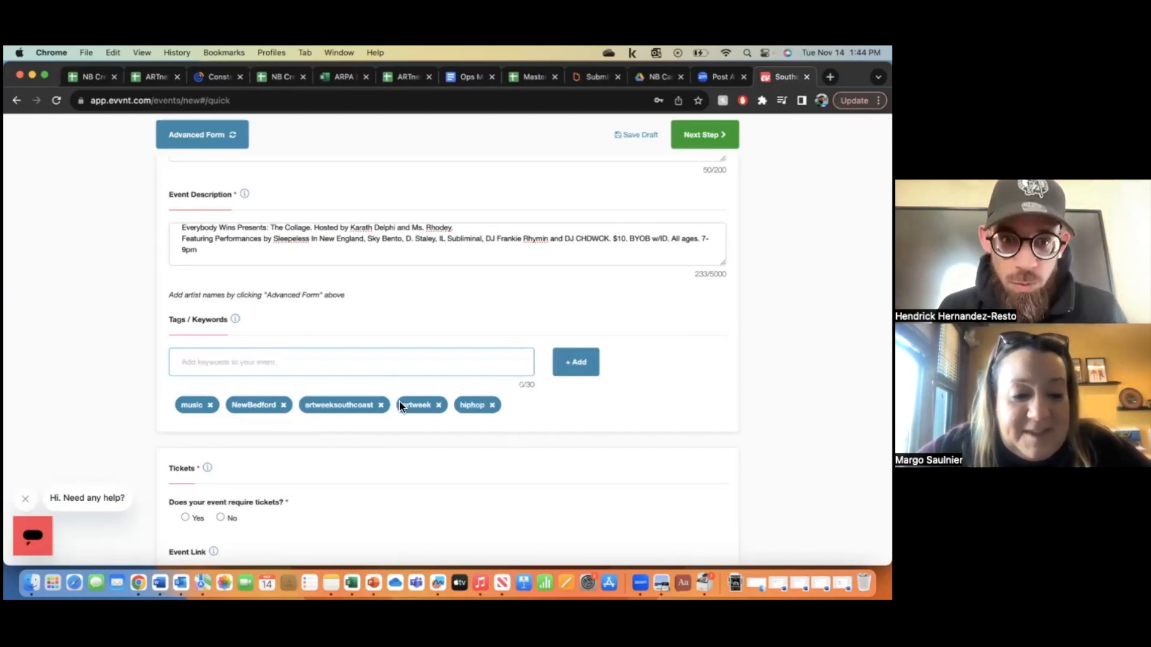
{"action": "left_click", "coordinate": [380, 405]}
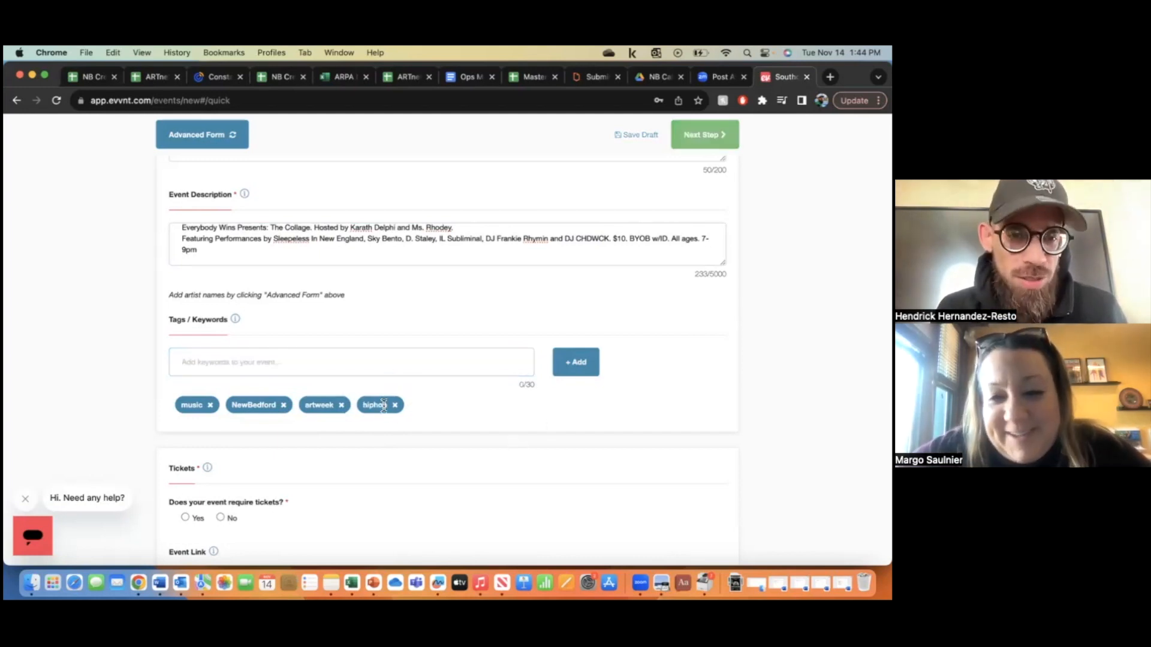
{"action": "left_click", "coordinate": [341, 404]}
{"action": "left_click", "coordinate": [326, 372]}
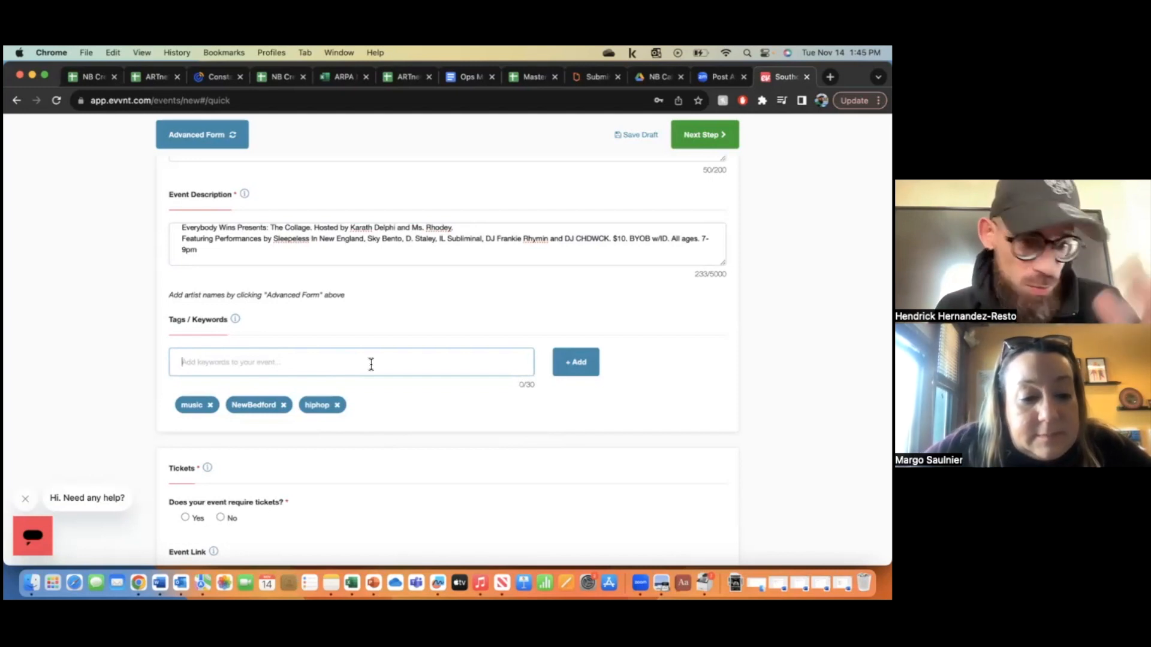
- Make General Admission a paid ticket at 10 USD with capacity 50
{"action": "scroll", "coordinate": [387, 414], "scroll_direction": "down", "scroll_amount": 2}
{"action": "scroll", "coordinate": [387, 412], "scroll_direction": "down", "scroll_amount": 7}
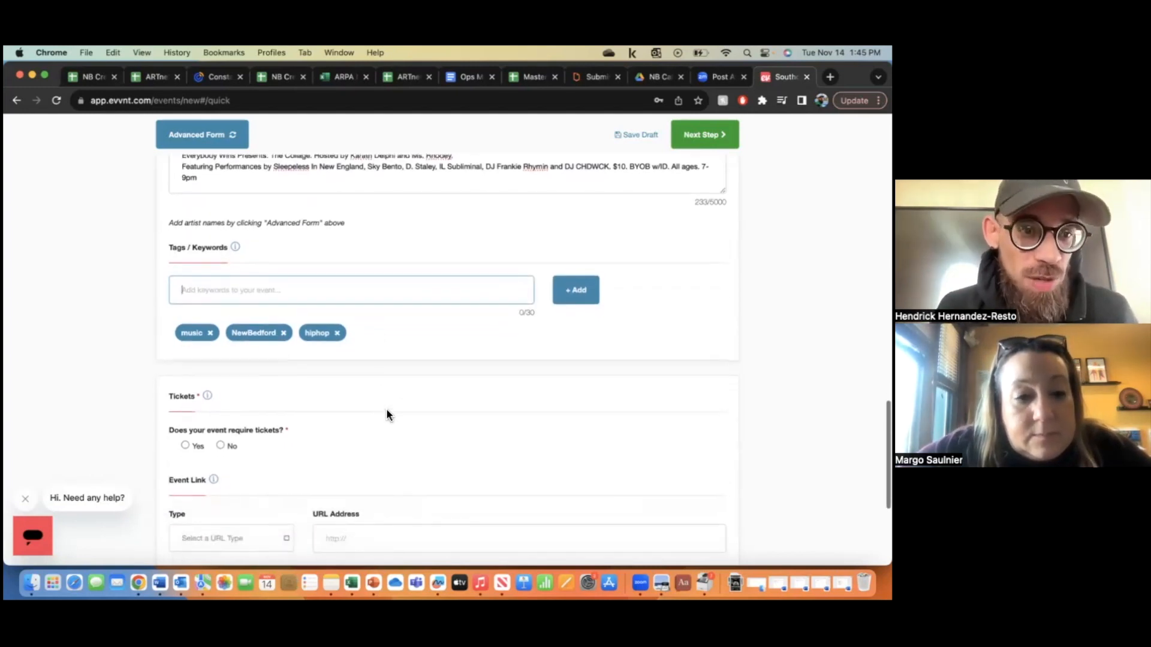
{"action": "scroll", "coordinate": [387, 413], "scroll_direction": "down", "scroll_amount": 3}
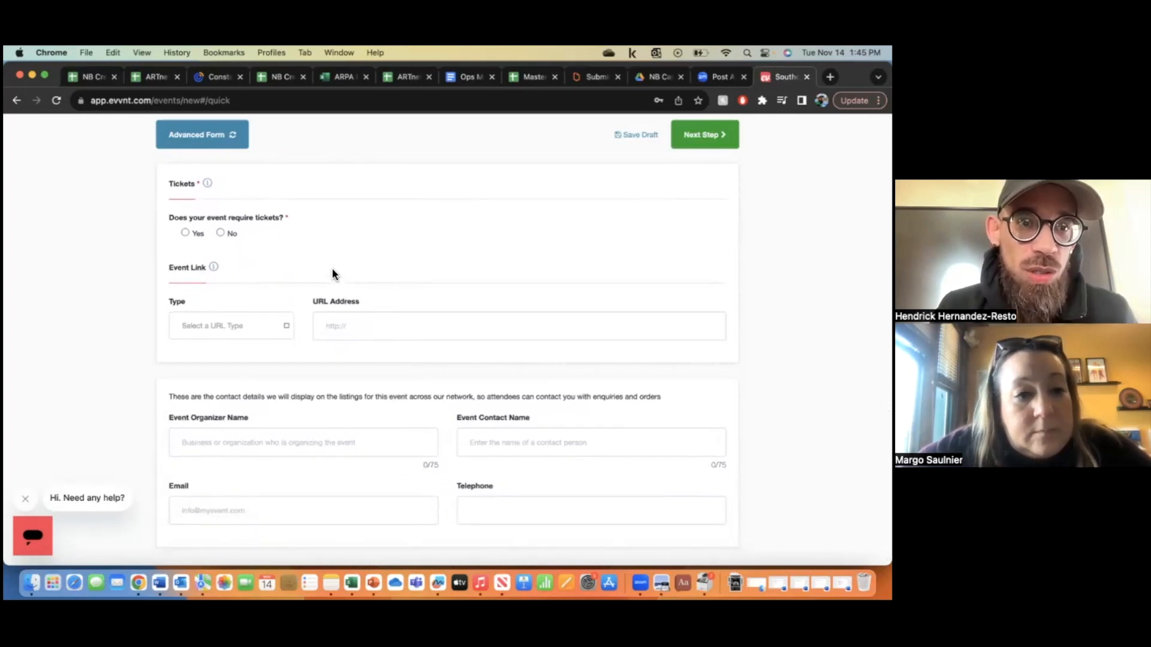
{"action": "left_click", "coordinate": [186, 233]}
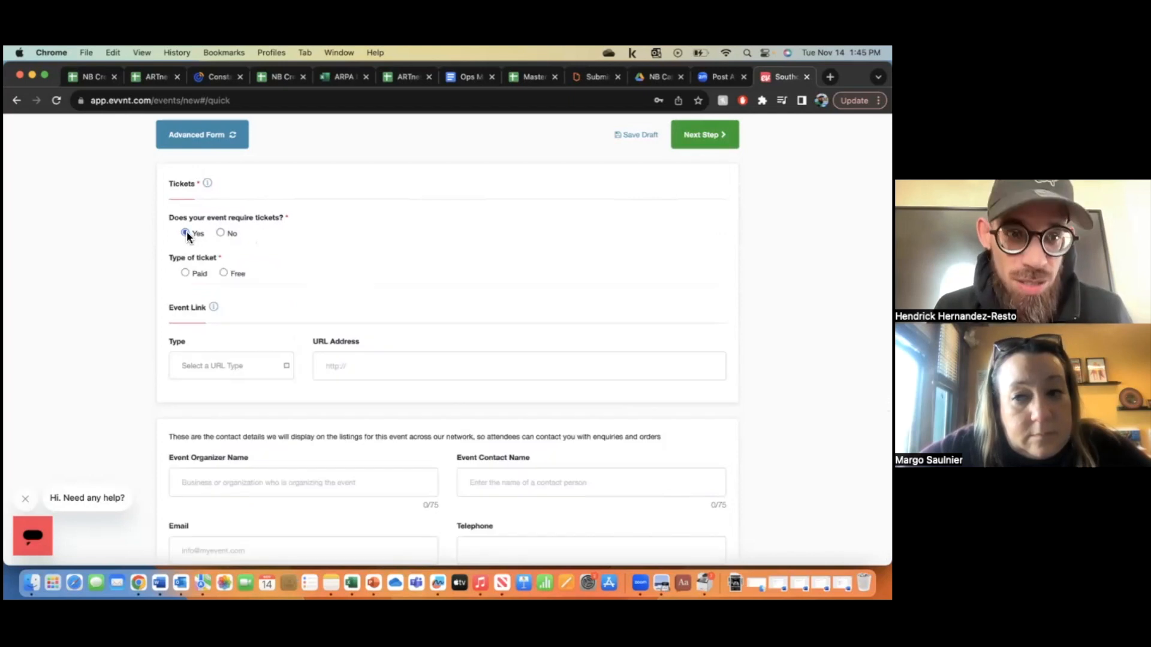
{"action": "left_click", "coordinate": [186, 273]}
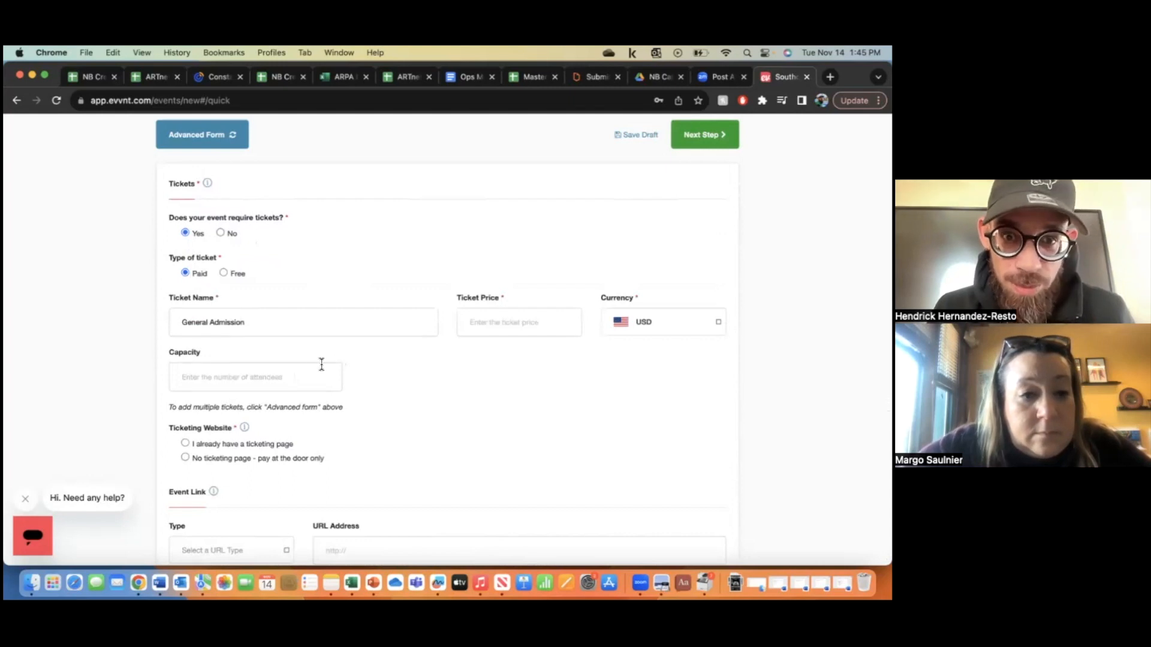
{"action": "left_click", "coordinate": [499, 330]}
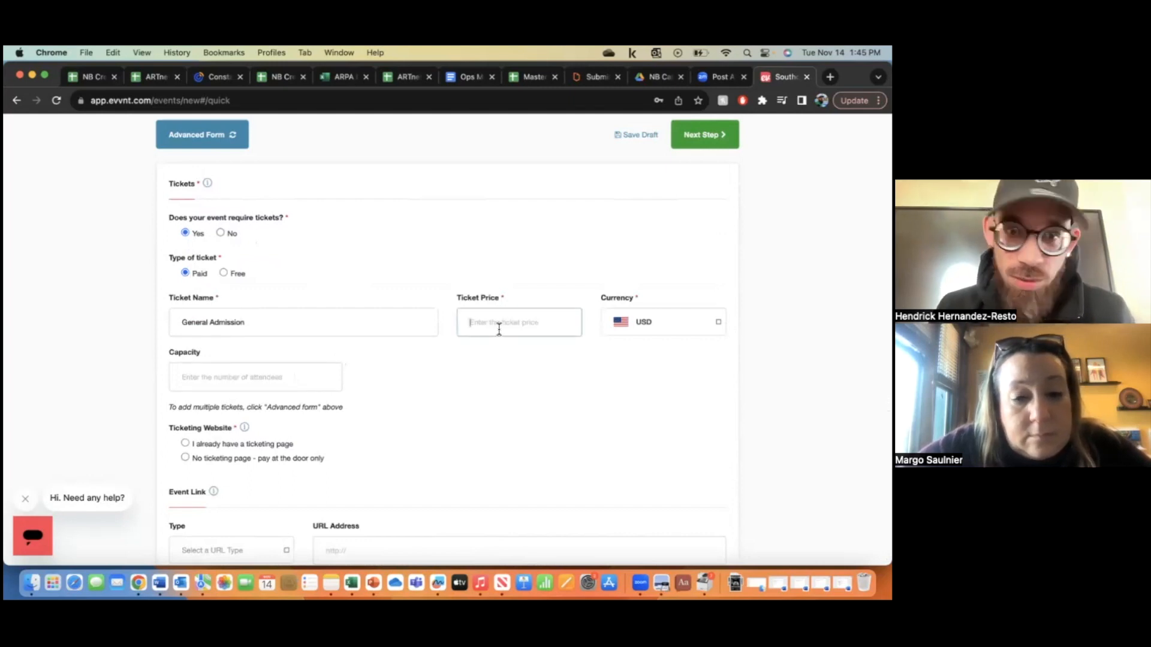
{"action": "type", "text": "10"}
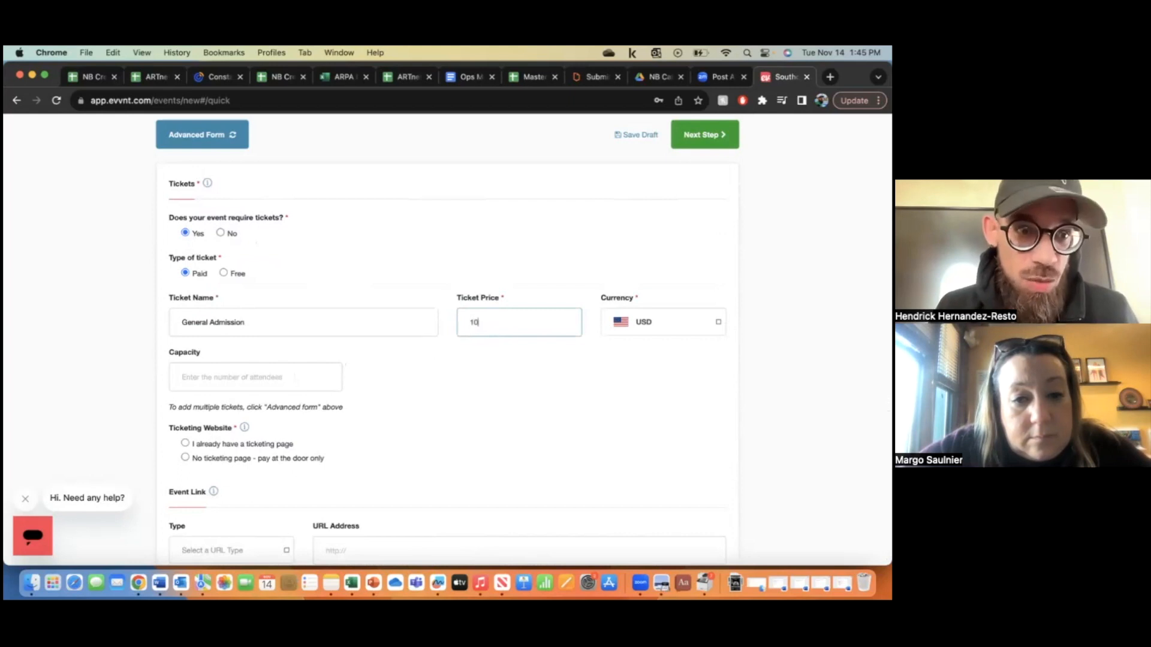
{"action": "left_click", "coordinate": [306, 383]}
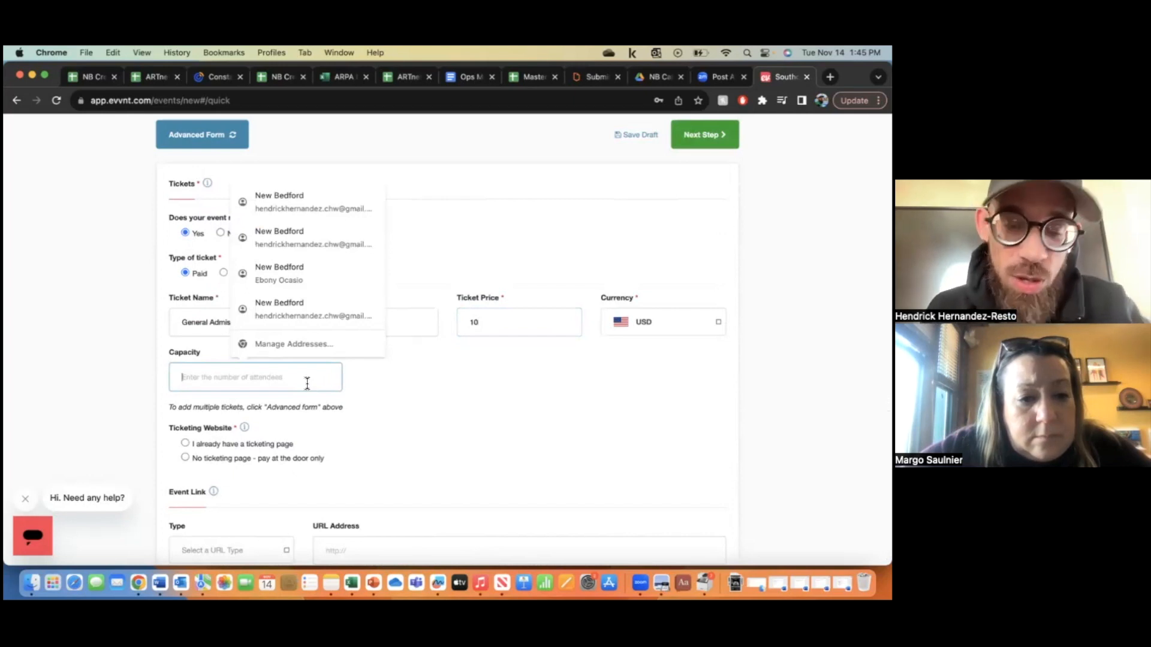
{"action": "type", "text": "70"}
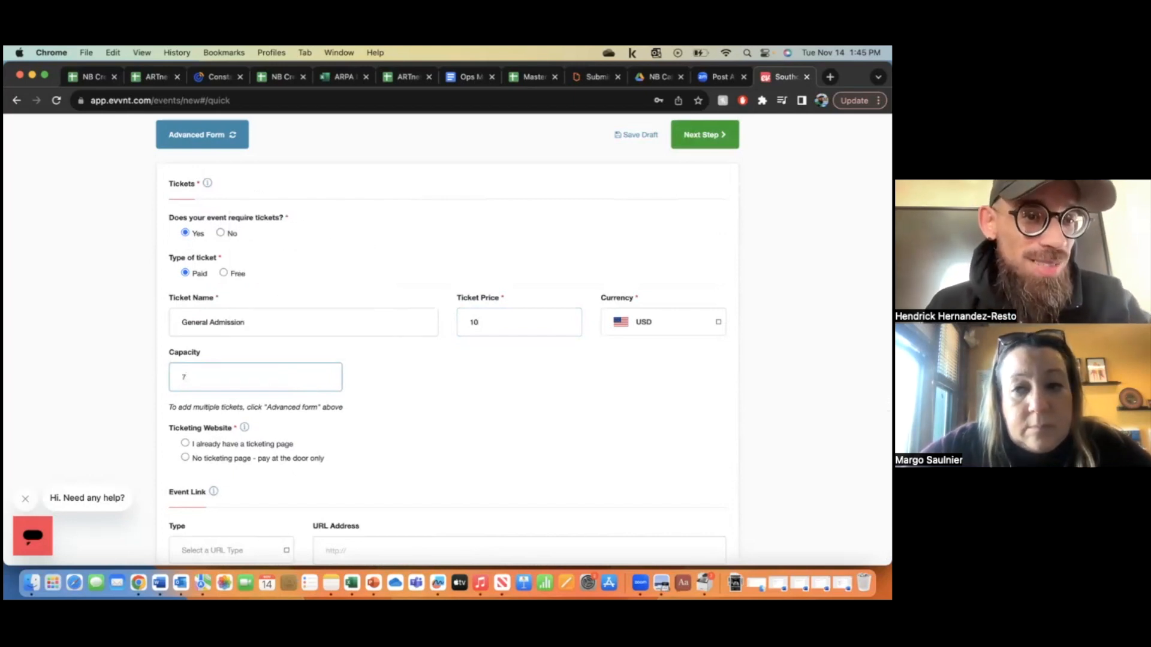
{"action": "key", "text": "BackSpace"}
{"action": "key", "text": "BackSpace"}
{"action": "type", "text": "50"}
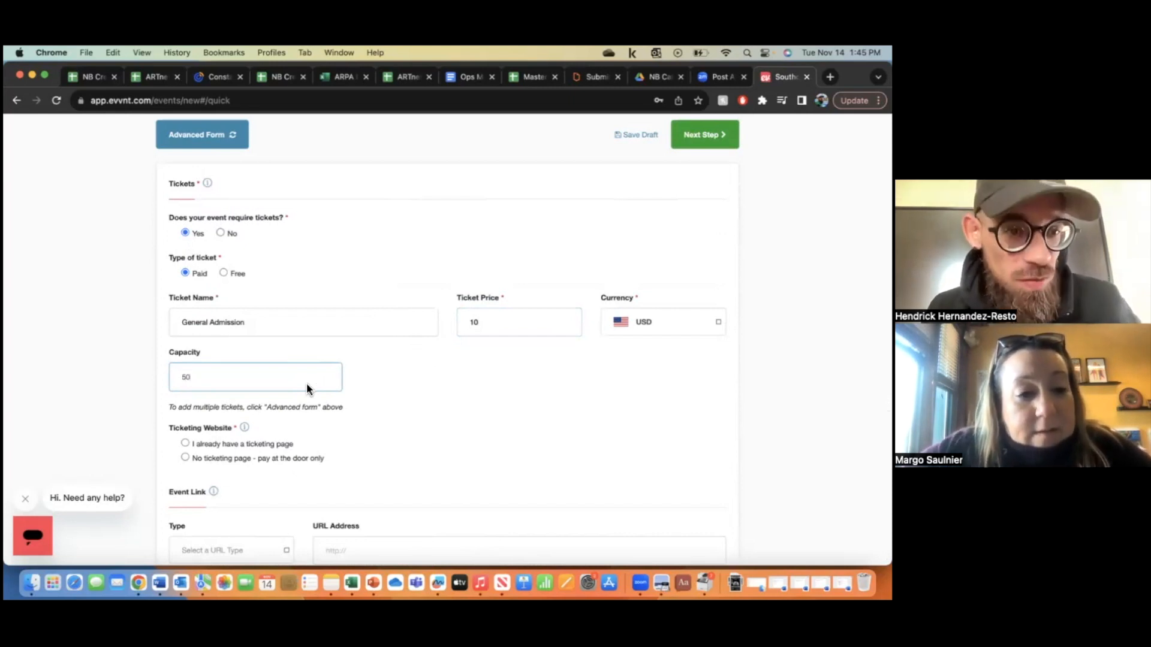
{"action": "left_click", "coordinate": [364, 421]}
- Choose 'No ticketing page - pay at the door only' for ticketing
{"action": "scroll", "coordinate": [364, 420], "scroll_direction": "down", "scroll_amount": 3}
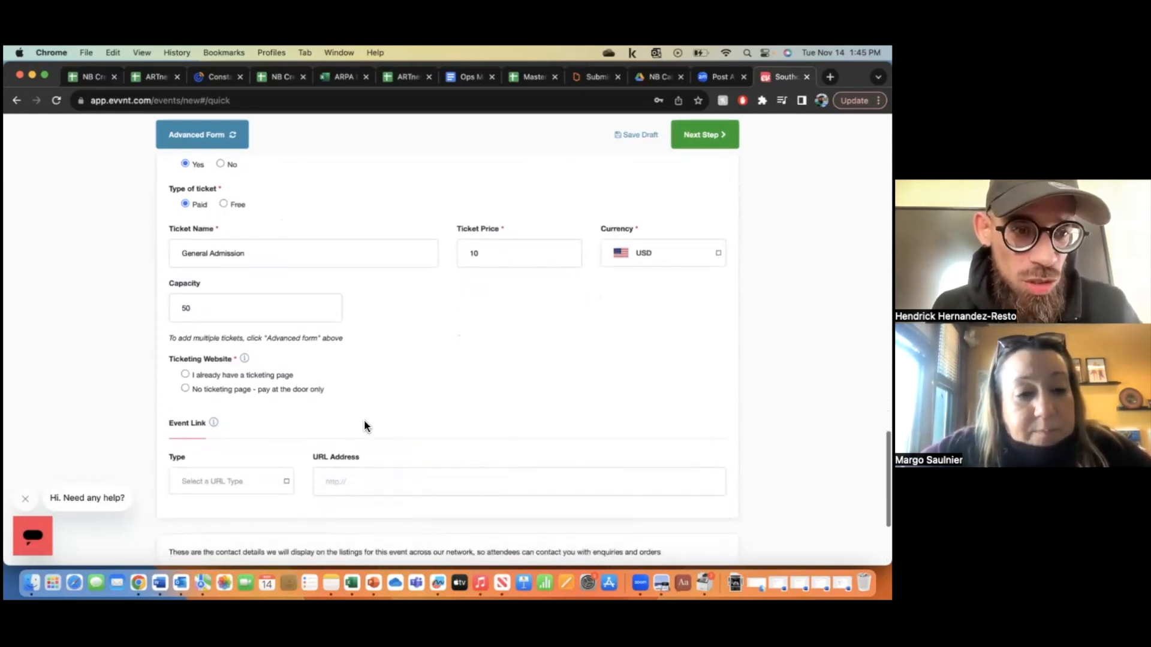
{"action": "scroll", "coordinate": [365, 425], "scroll_direction": "down", "scroll_amount": 1}
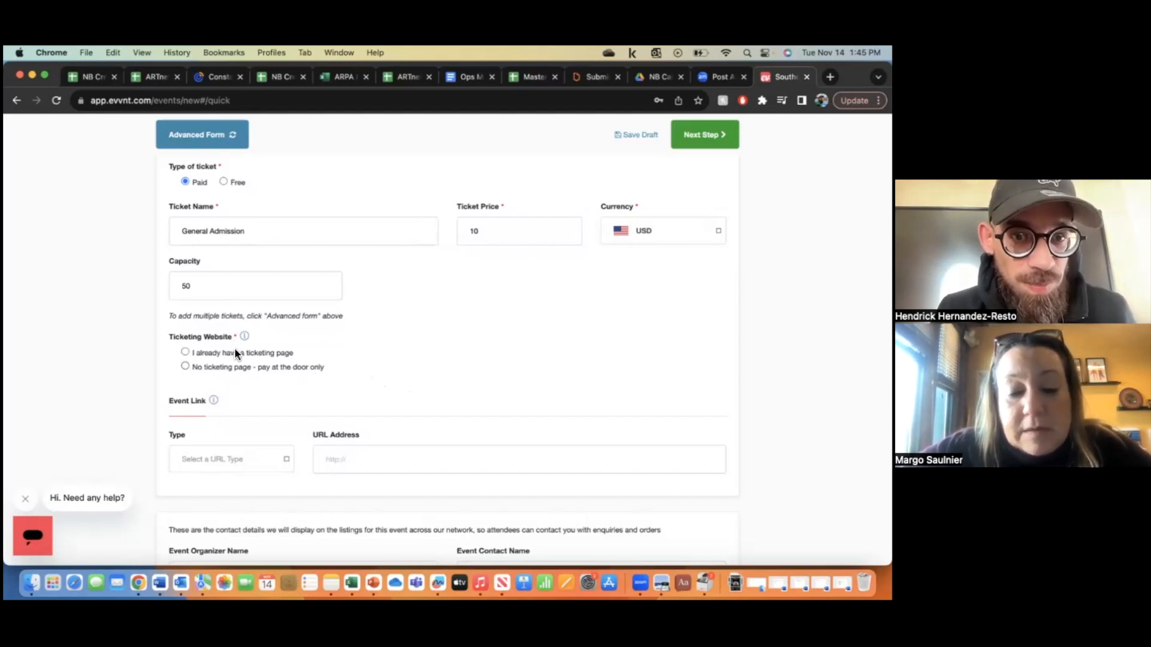
{"action": "scroll", "coordinate": [352, 344], "scroll_direction": "up", "scroll_amount": 2}
{"action": "scroll", "coordinate": [352, 346], "scroll_direction": "down", "scroll_amount": 1}
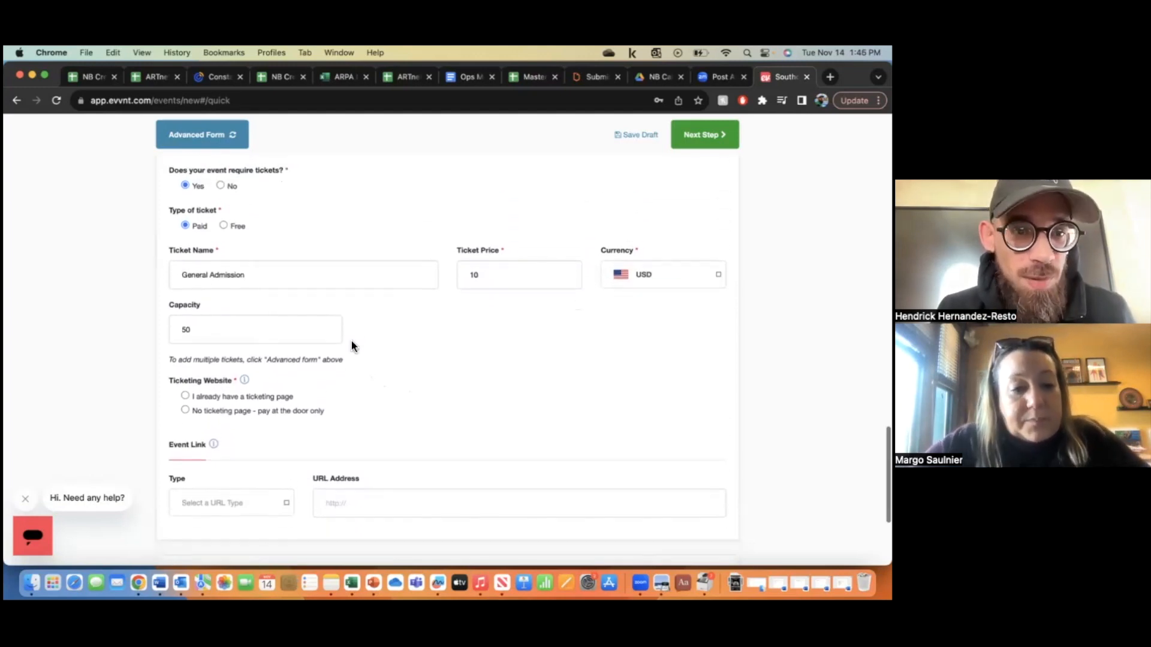
{"action": "scroll", "coordinate": [347, 365], "scroll_direction": "down", "scroll_amount": 1}
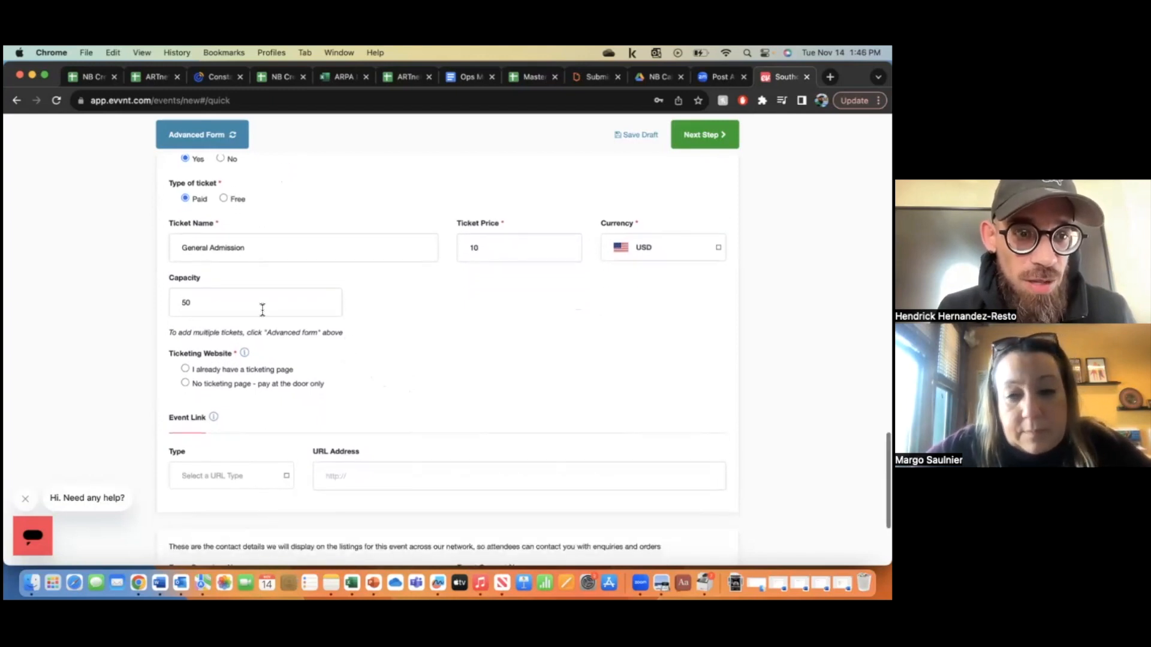
{"action": "left_click", "coordinate": [186, 384]}
{"action": "scroll", "coordinate": [311, 408], "scroll_direction": "down", "scroll_amount": 1}
{"action": "scroll", "coordinate": [311, 406], "scroll_direction": "up", "scroll_amount": 2}
{"action": "scroll", "coordinate": [311, 397], "scroll_direction": "up", "scroll_amount": 3}
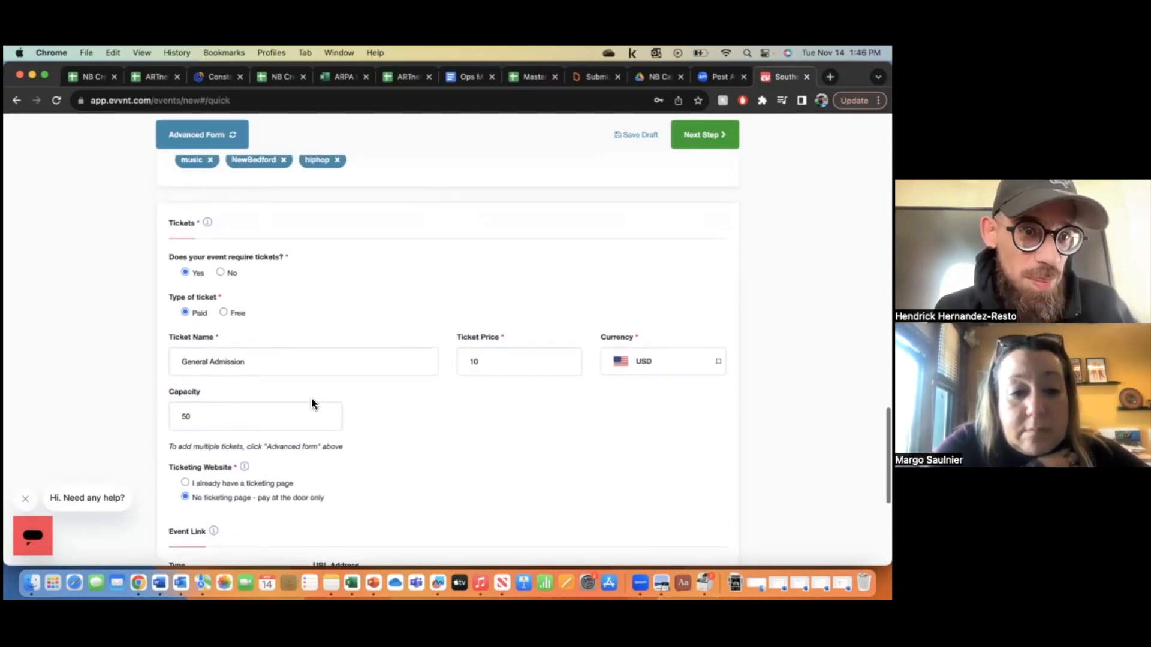
{"action": "scroll", "coordinate": [311, 398], "scroll_direction": "down", "scroll_amount": 4}
{"action": "scroll", "coordinate": [311, 397], "scroll_direction": "down", "scroll_amount": 1}
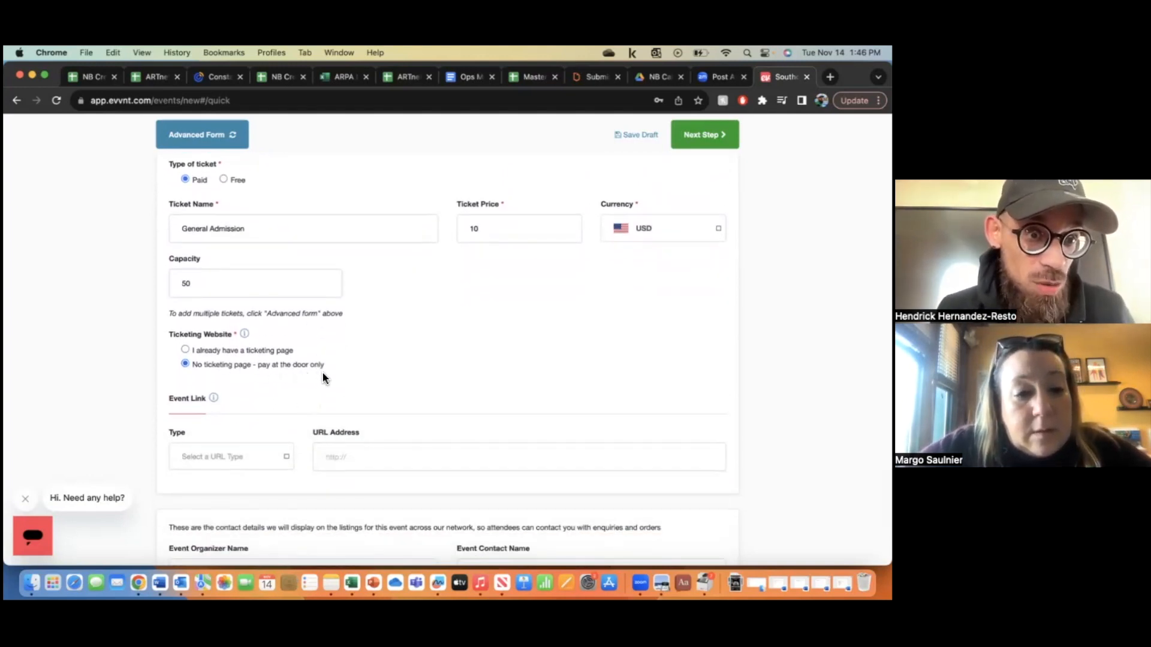
{"action": "scroll", "coordinate": [404, 378], "scroll_direction": "down", "scroll_amount": 5}
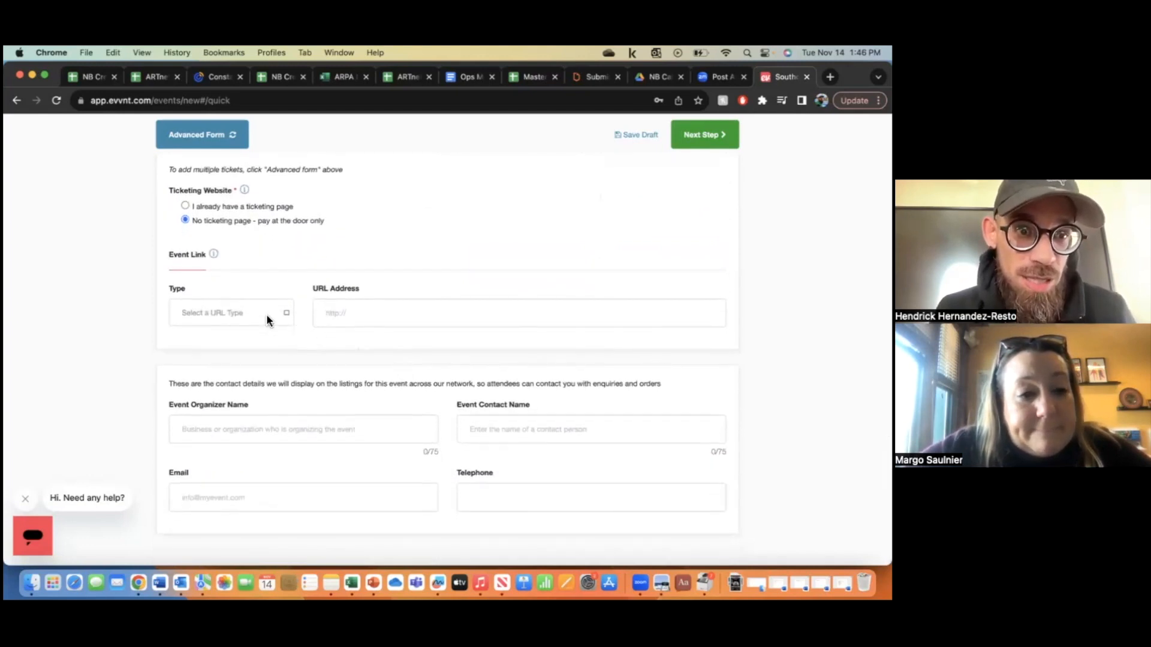
- Choose Facebook as the Event Link Type
{"action": "left_click", "coordinate": [266, 314]}
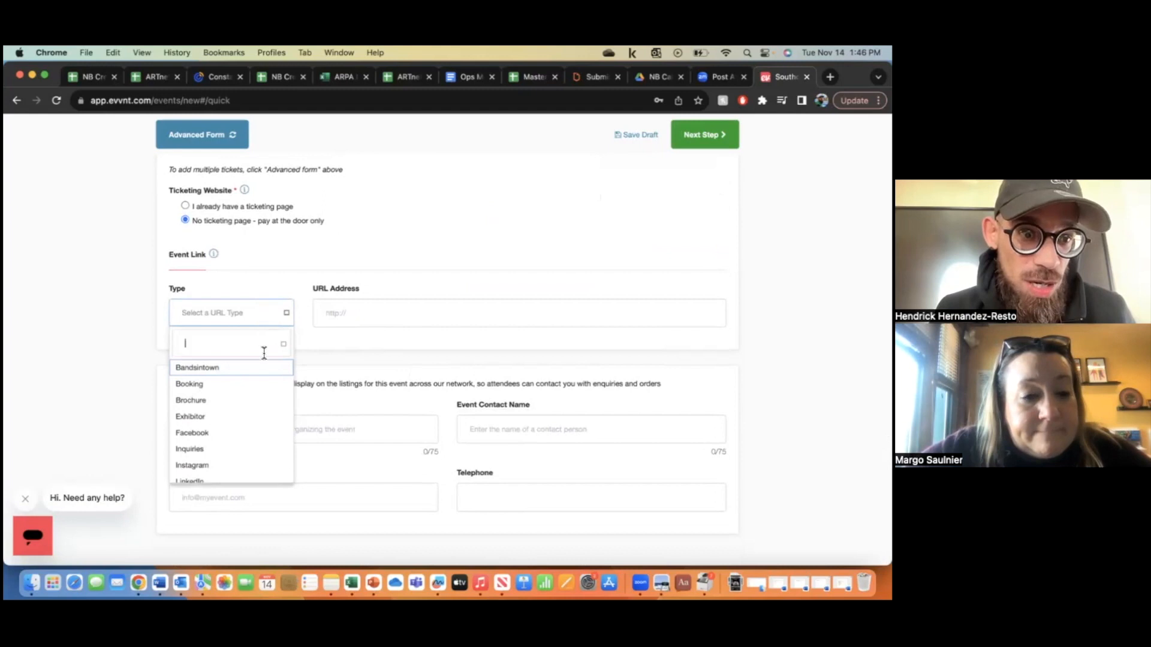
{"action": "scroll", "coordinate": [260, 411], "scroll_direction": "down", "scroll_amount": 5}
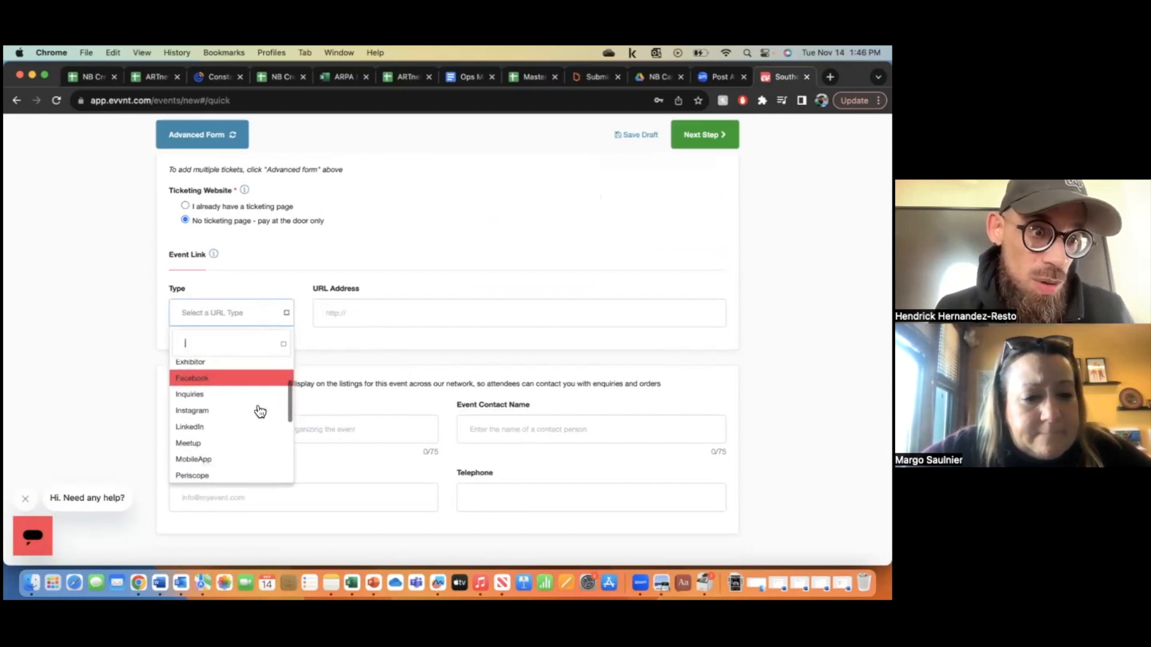
{"action": "scroll", "coordinate": [259, 411], "scroll_direction": "down", "scroll_amount": 2}
{"action": "scroll", "coordinate": [259, 411], "scroll_direction": "up", "scroll_amount": 1}
{"action": "scroll", "coordinate": [260, 411], "scroll_direction": "up", "scroll_amount": 6}
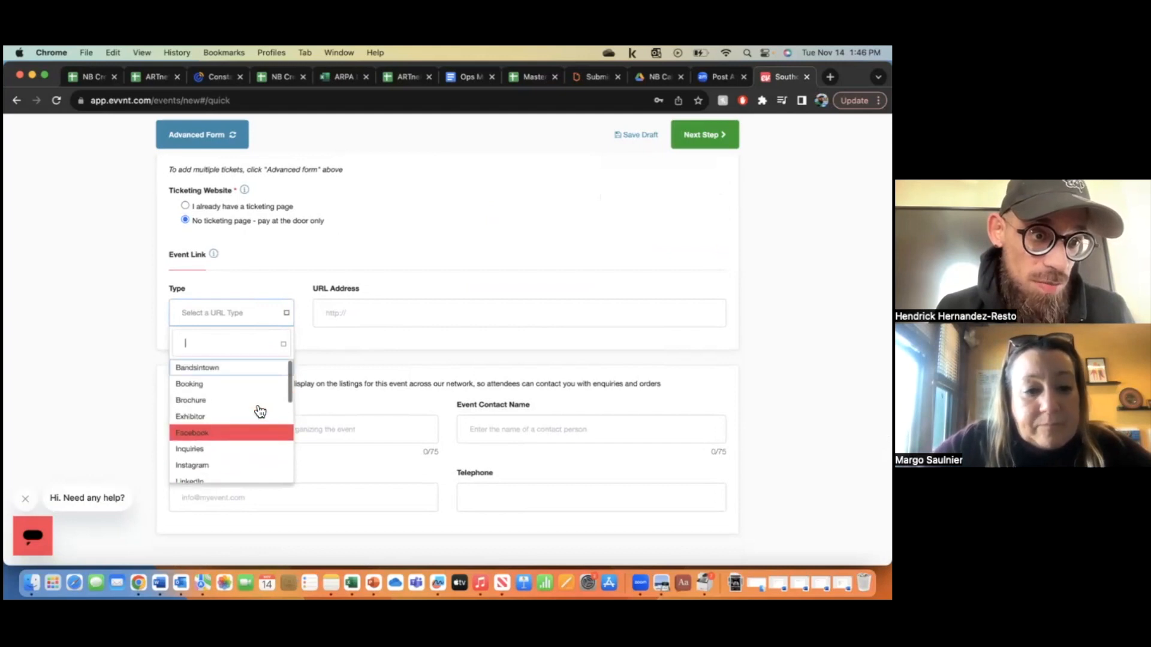
{"action": "left_click", "coordinate": [233, 472]}
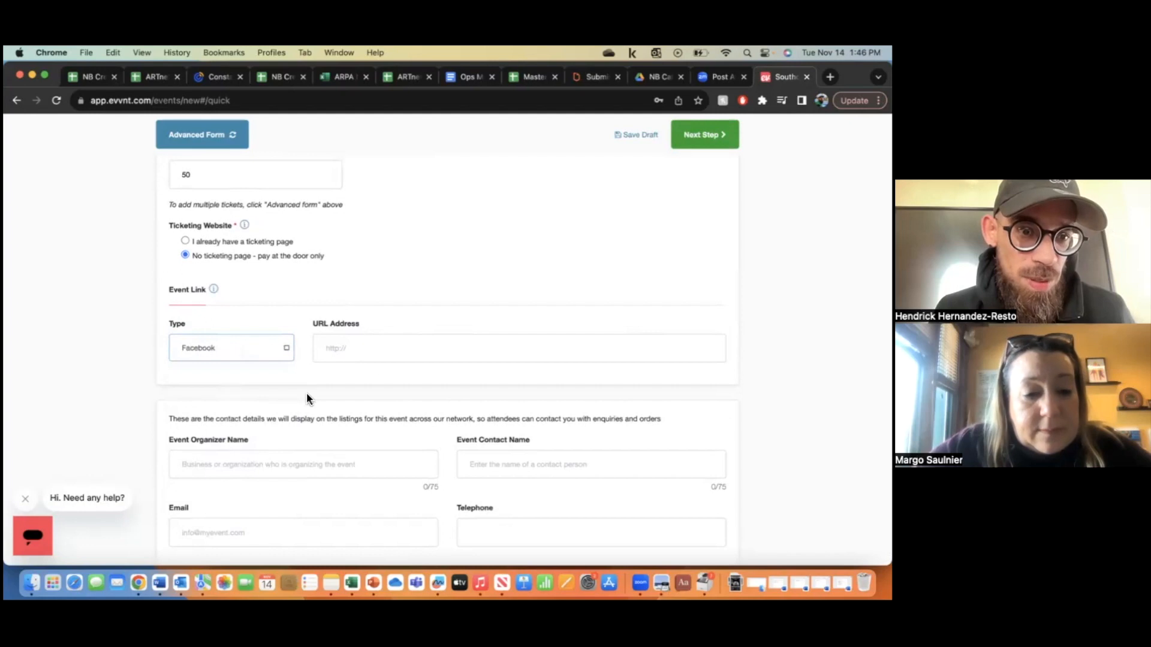
{"action": "scroll", "coordinate": [390, 364], "scroll_direction": "down", "scroll_amount": 2}
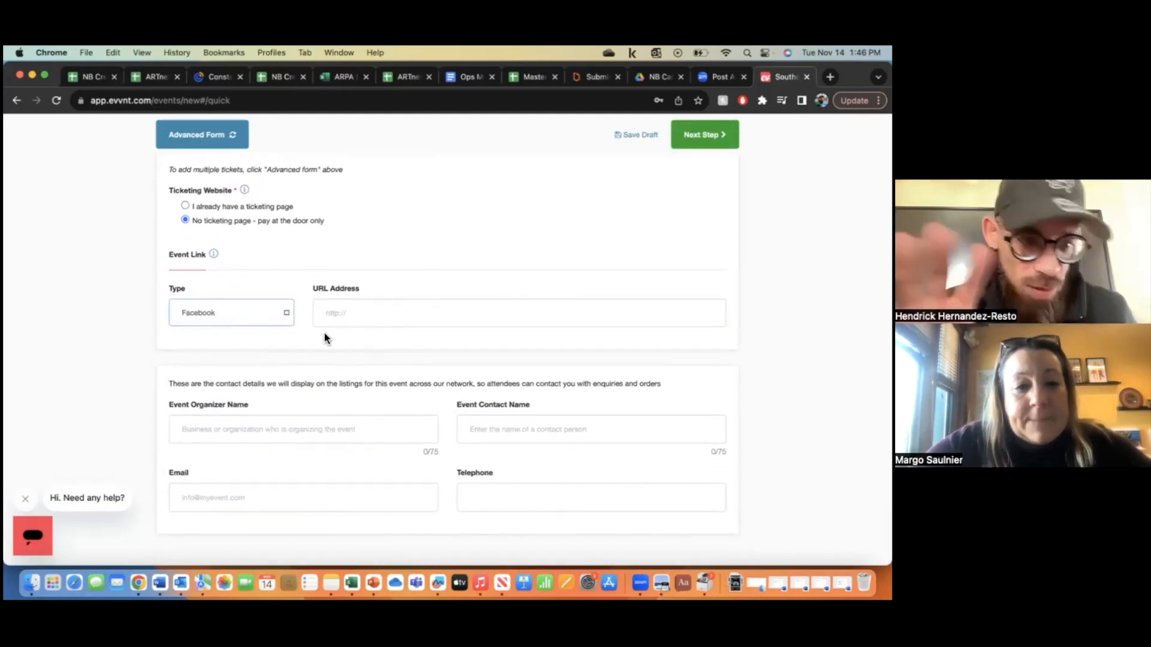
- Enter 'Everybody Wins' as organizer and fill in the contact person's name
{"action": "left_click", "coordinate": [336, 436]}
{"action": "type", "text": "E"}
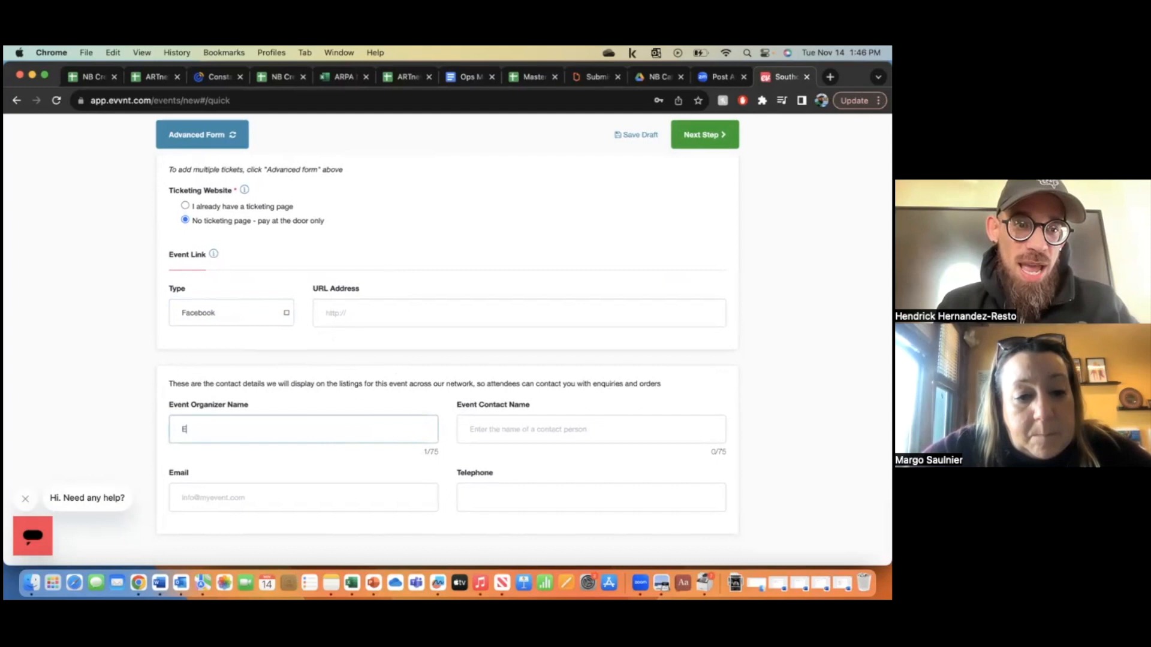
{"action": "type", "text": "verybody Wins"}
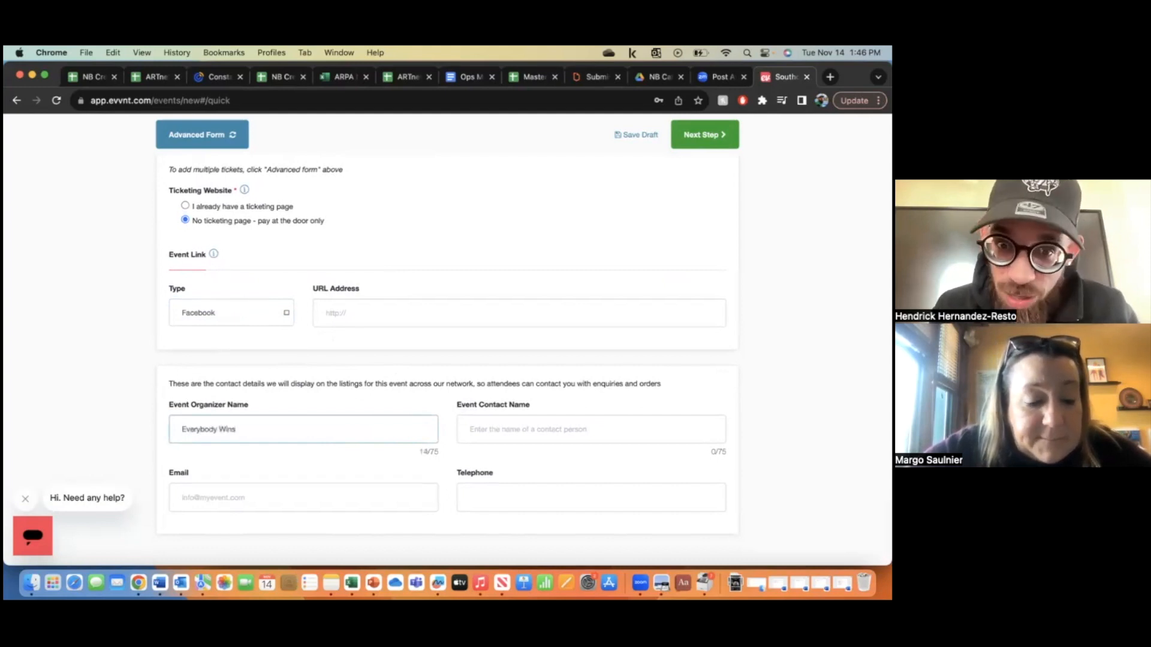
{"action": "left_click", "coordinate": [500, 427]}
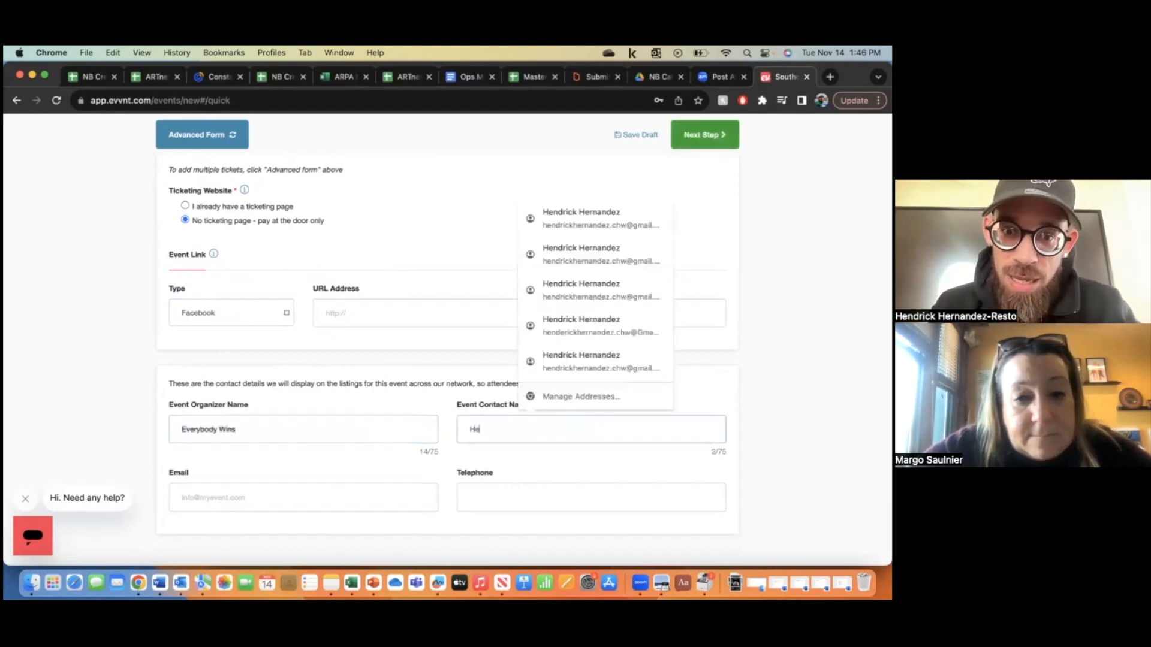
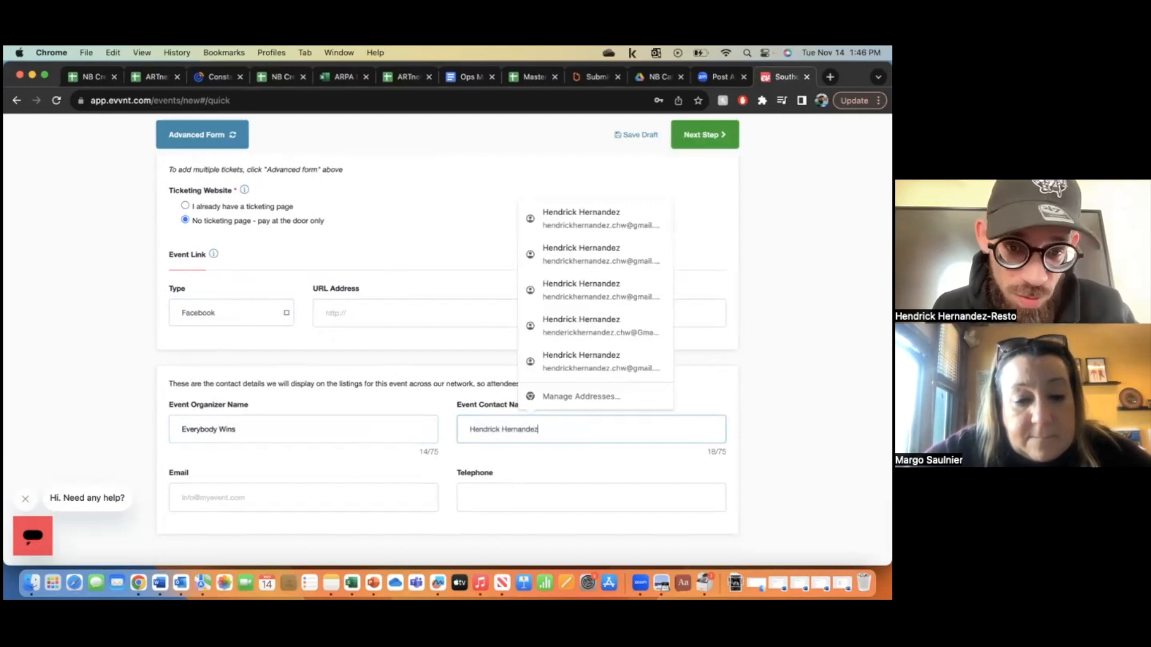
- Fill in the contact's e-mail address and telephone number
{"action": "left_click", "coordinate": [362, 497]}
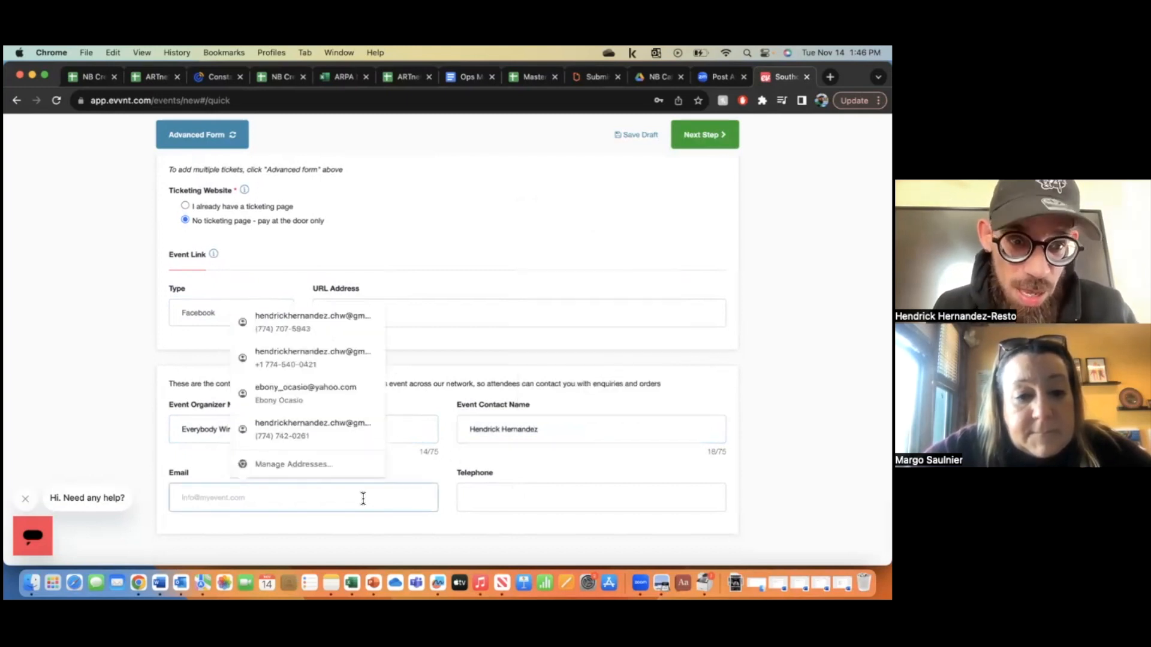
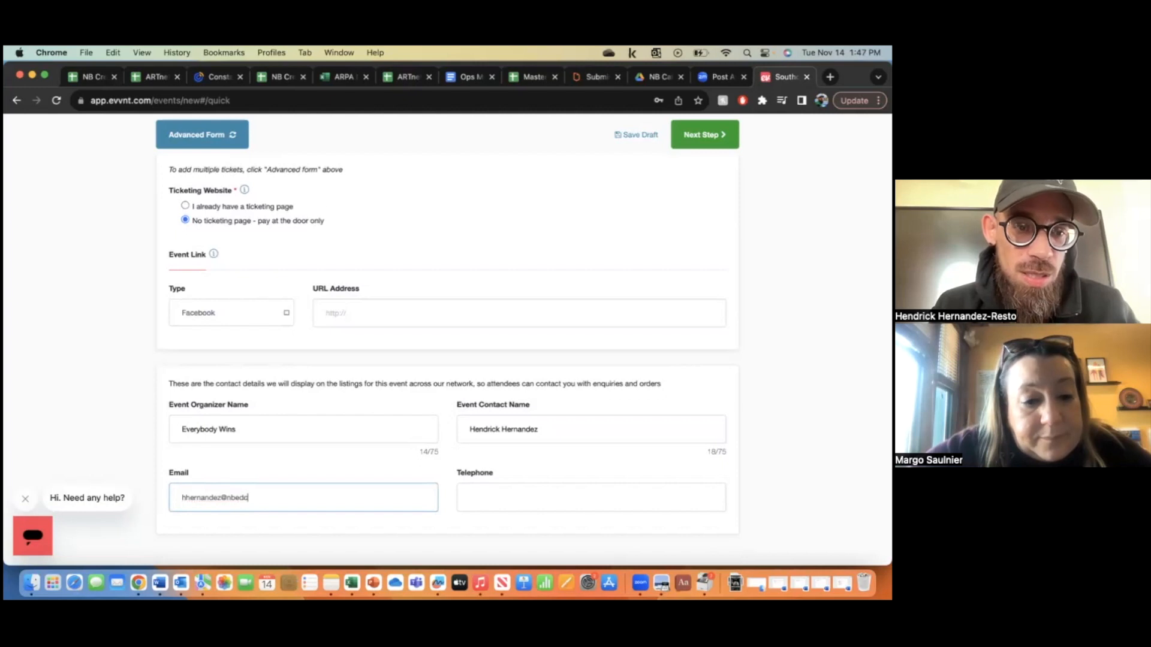
{"action": "key", "text": "Tab"}
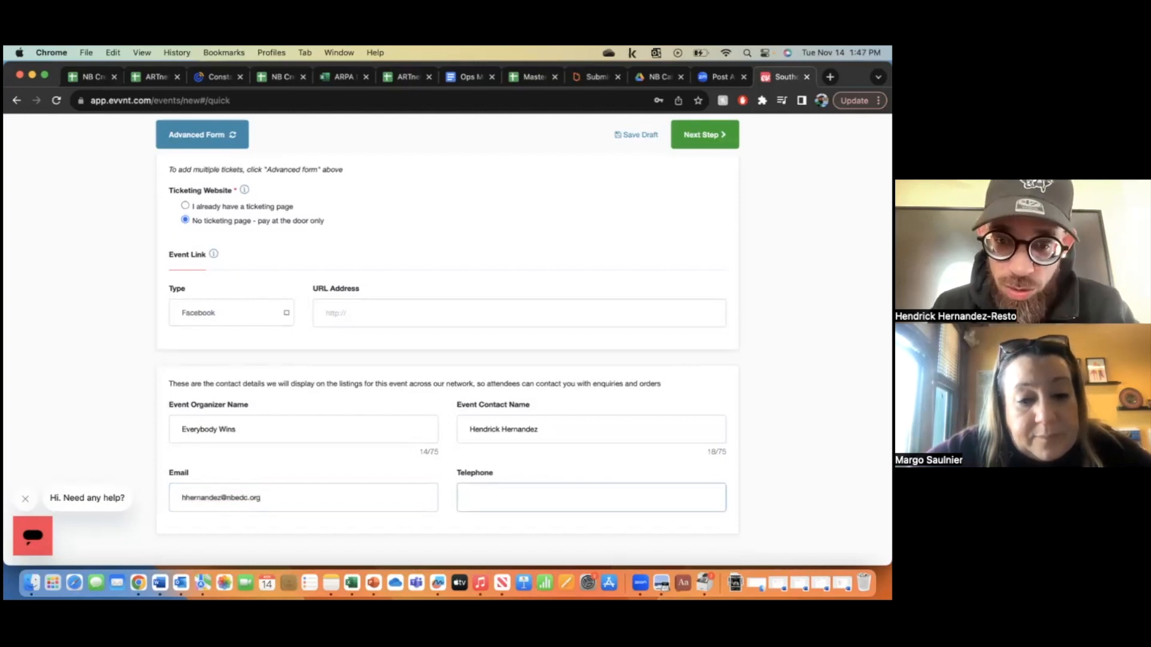
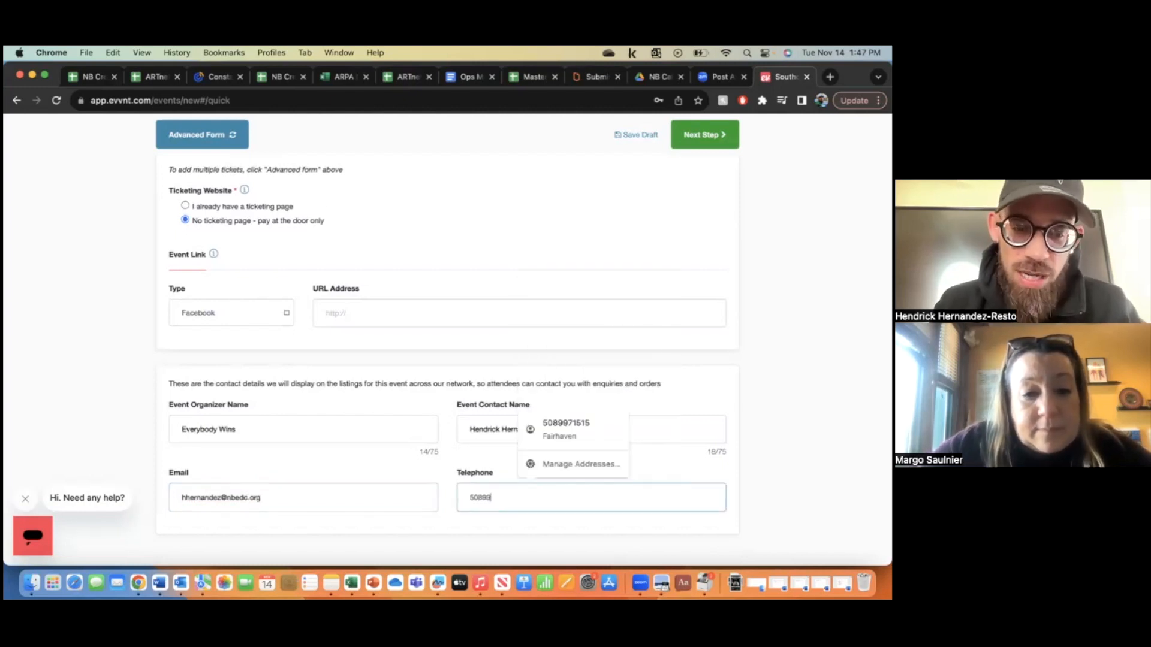
{"action": "left_click", "coordinate": [370, 461]}
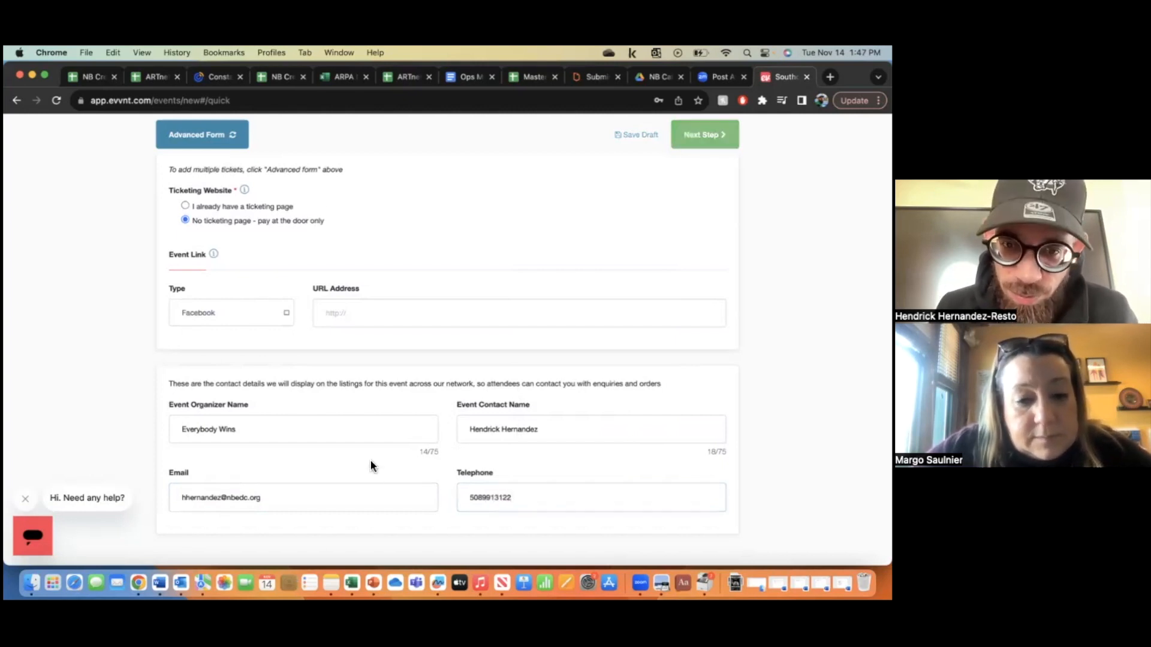
{"action": "scroll", "coordinate": [371, 461], "scroll_direction": "up", "scroll_amount": 1}
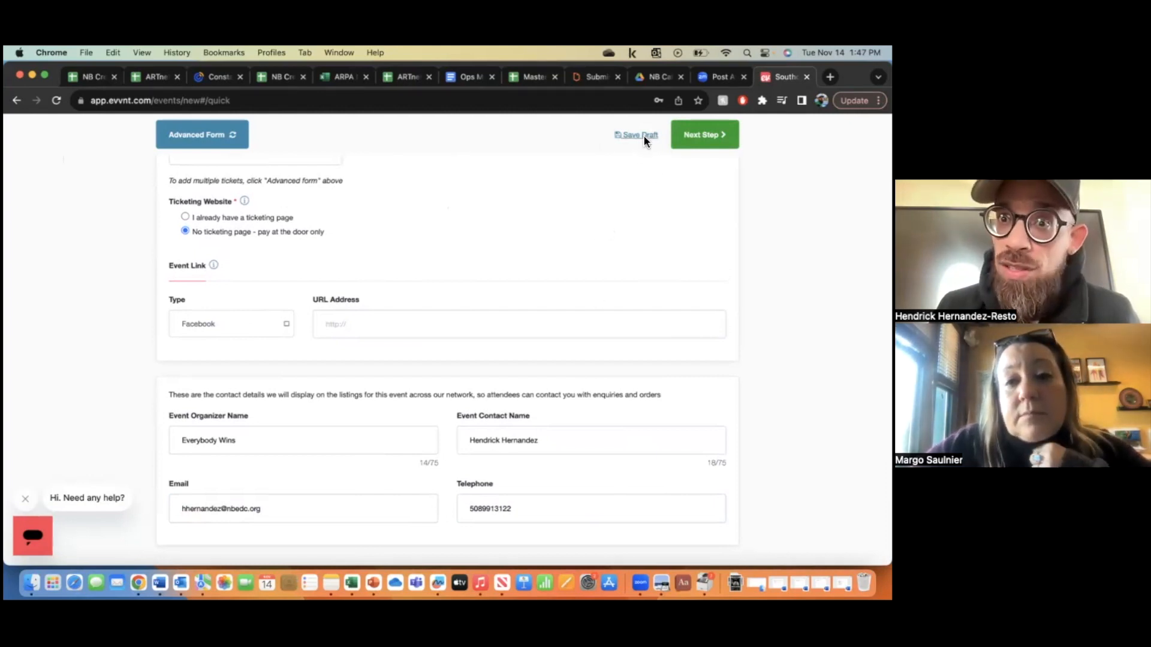
{"action": "scroll", "coordinate": [627, 207], "scroll_direction": "up", "scroll_amount": 3}
{"action": "scroll", "coordinate": [628, 211], "scroll_direction": "up", "scroll_amount": 7}
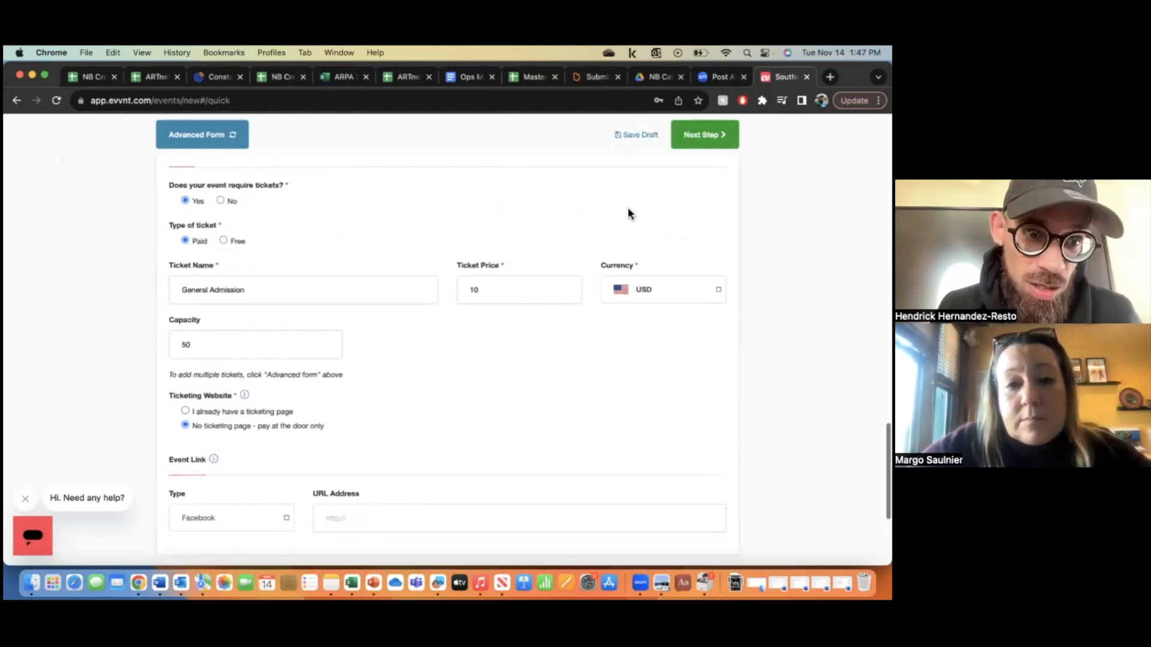
{"action": "scroll", "coordinate": [629, 212], "scroll_direction": "up", "scroll_amount": 2}
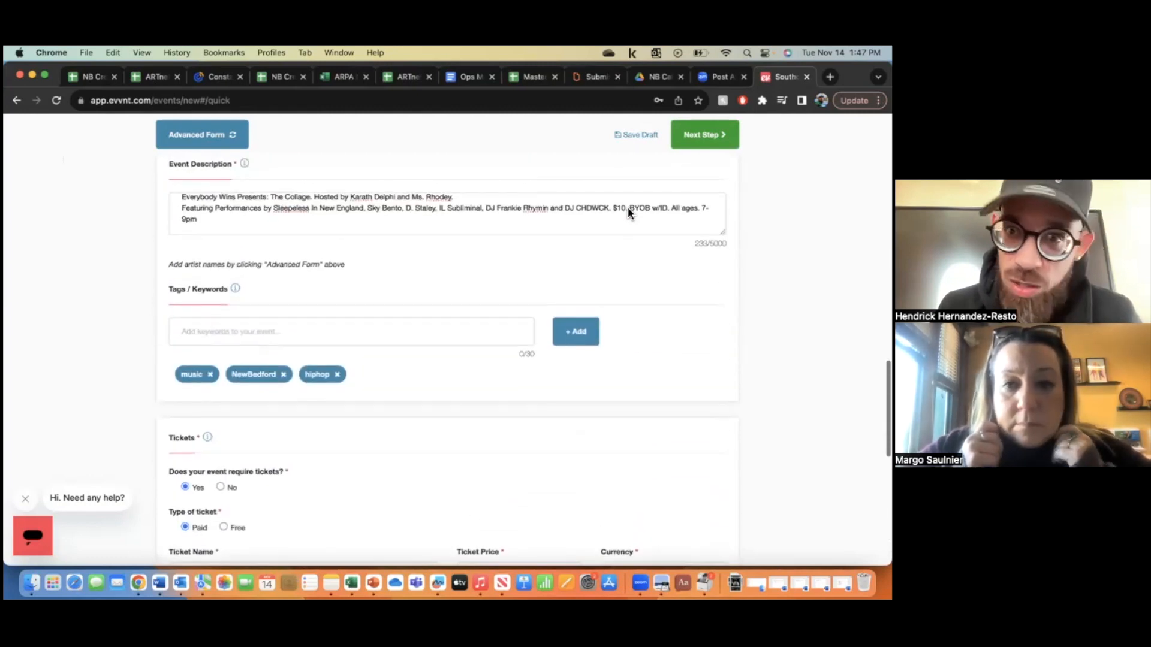
{"action": "scroll", "coordinate": [650, 305], "scroll_direction": "down", "scroll_amount": 12}
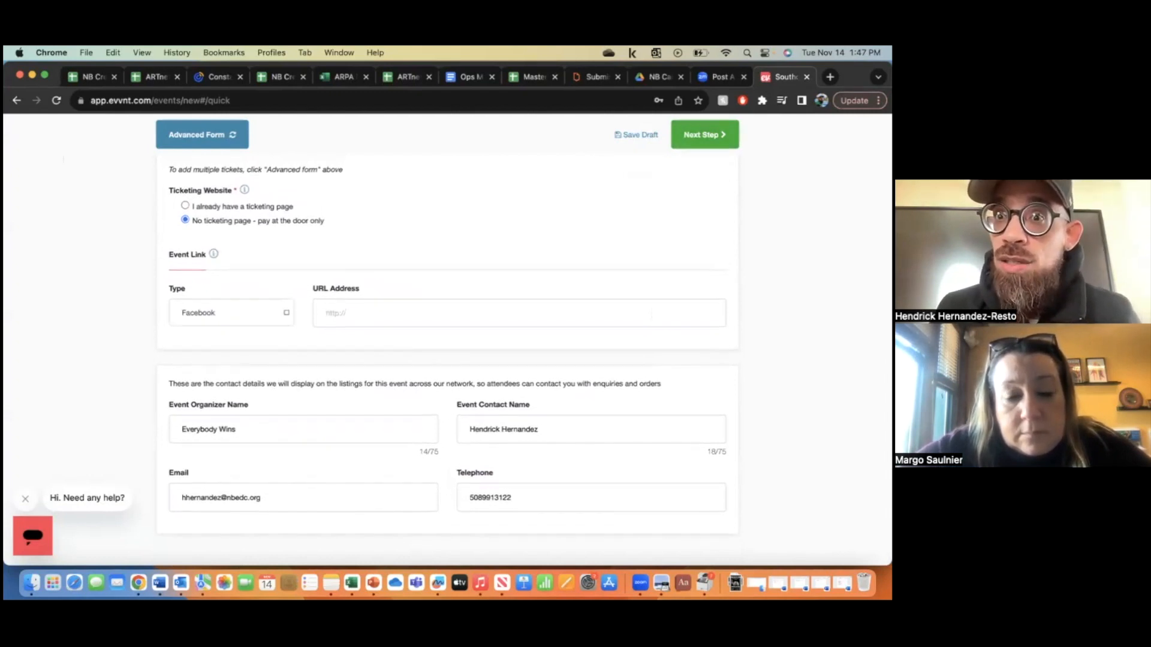
- Review the preview (title, Dec 9, Gallery X Inc, $10.00) and continue to package selection
{"action": "left_click", "coordinate": [704, 135]}
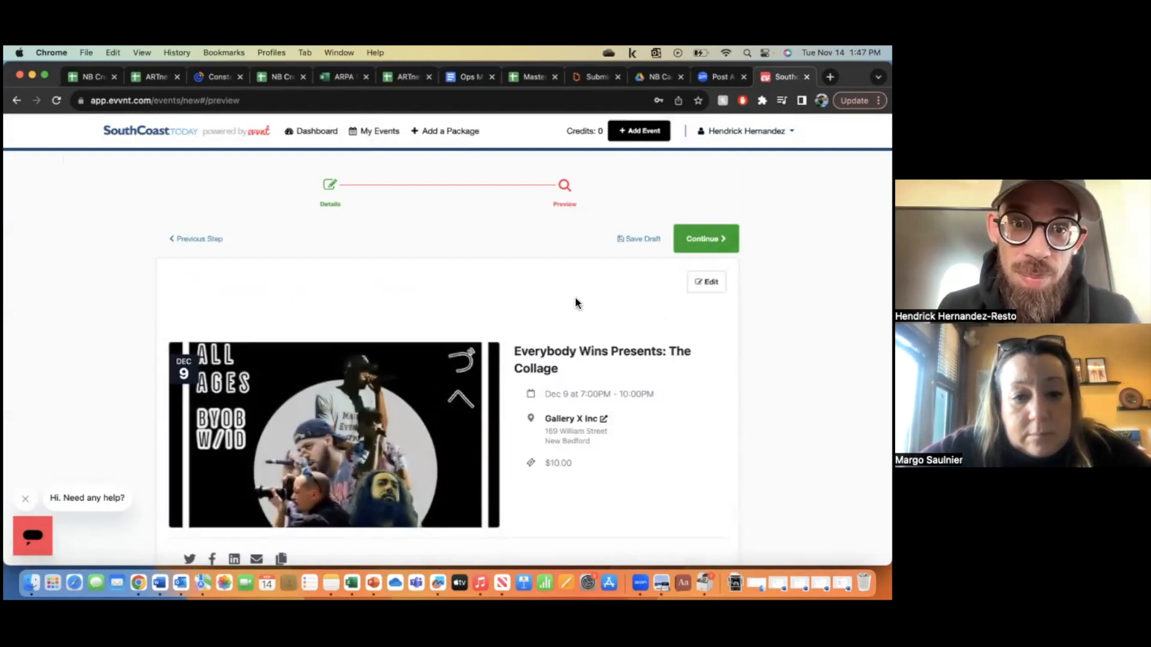
{"action": "scroll", "coordinate": [574, 297], "scroll_direction": "down", "scroll_amount": 3}
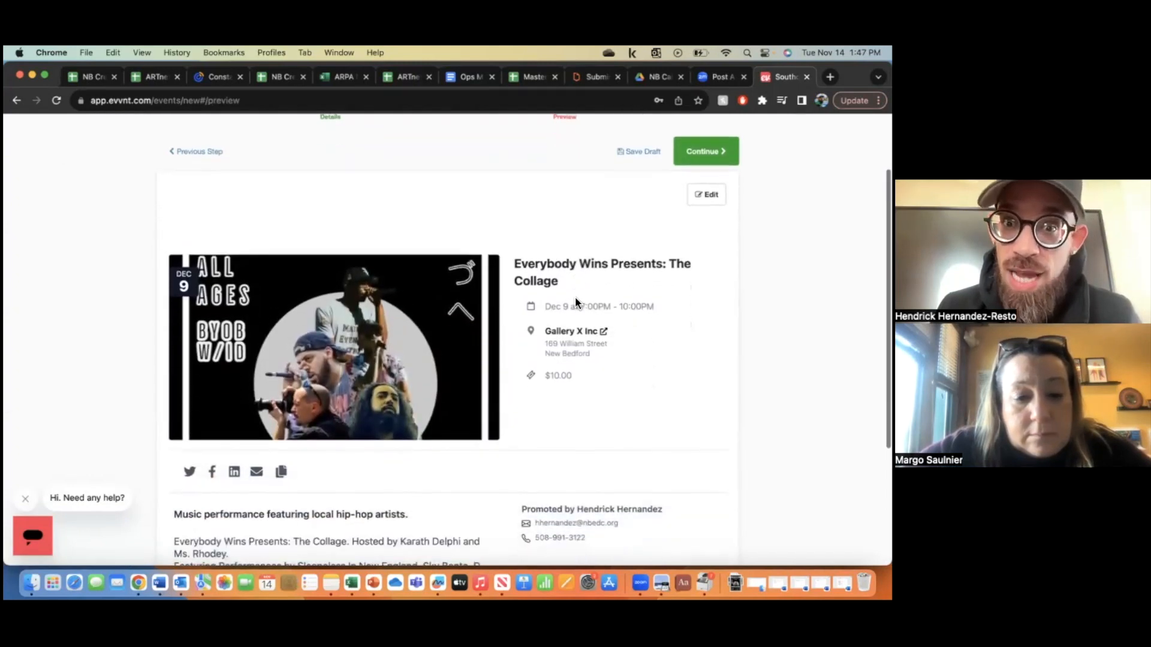
{"action": "scroll", "coordinate": [575, 297], "scroll_direction": "up", "scroll_amount": 3}
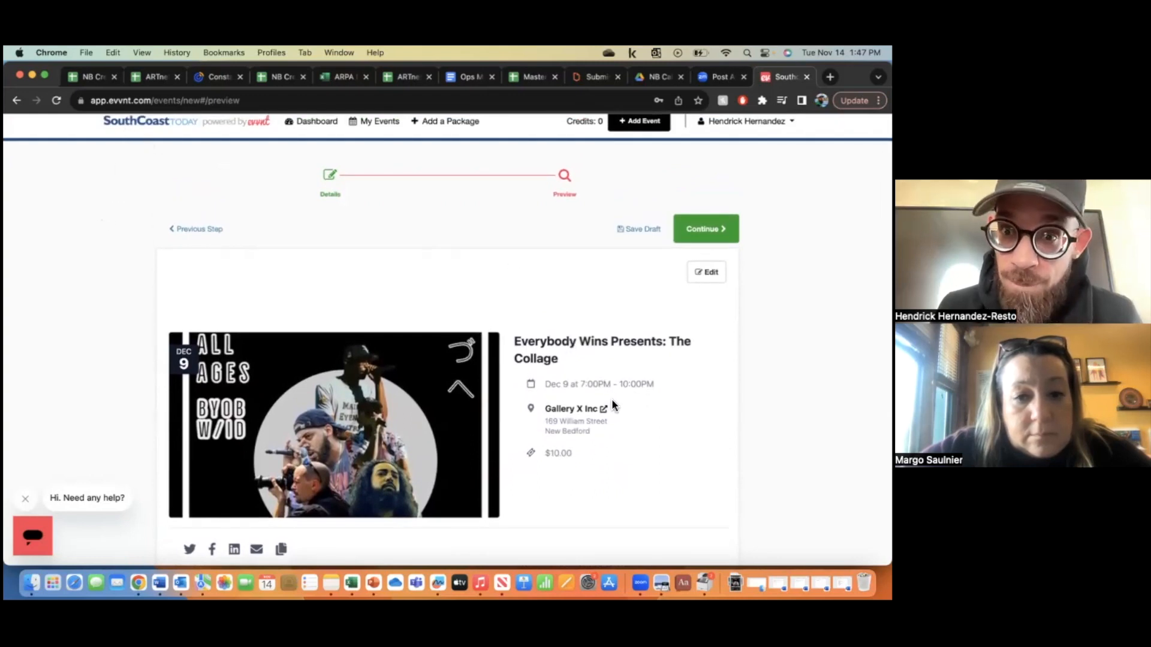
{"action": "scroll", "coordinate": [632, 403], "scroll_direction": "down", "scroll_amount": 1}
{"action": "scroll", "coordinate": [631, 406], "scroll_direction": "down", "scroll_amount": 1}
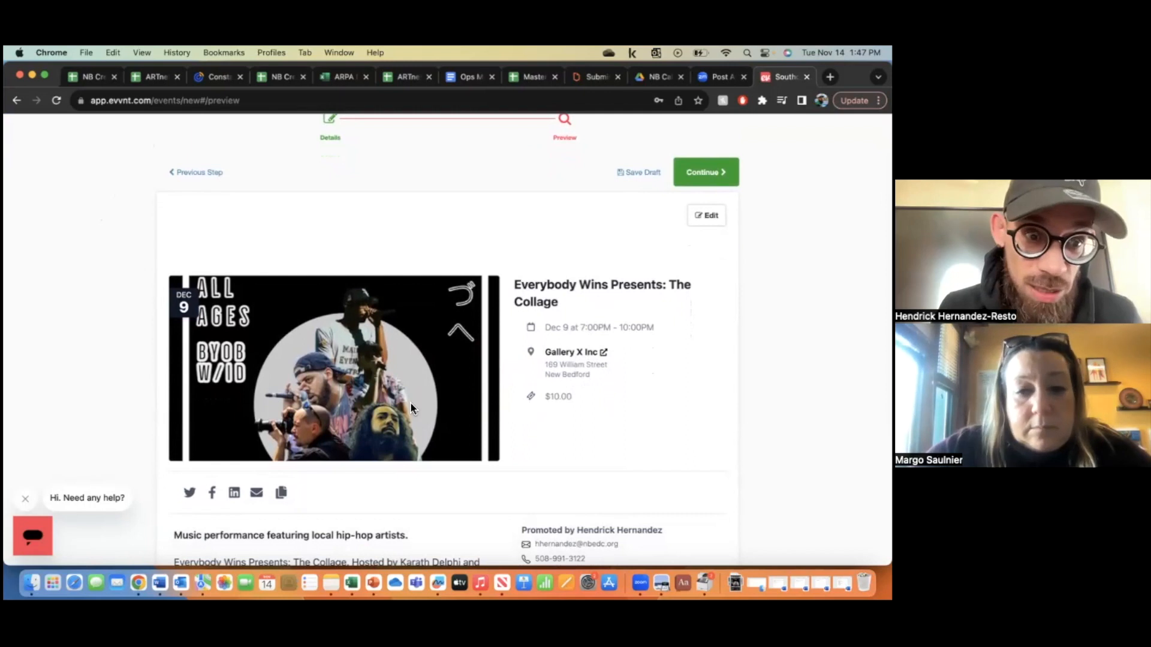
{"action": "scroll", "coordinate": [599, 419], "scroll_direction": "down", "scroll_amount": 5}
{"action": "scroll", "coordinate": [599, 419], "scroll_direction": "down", "scroll_amount": 3}
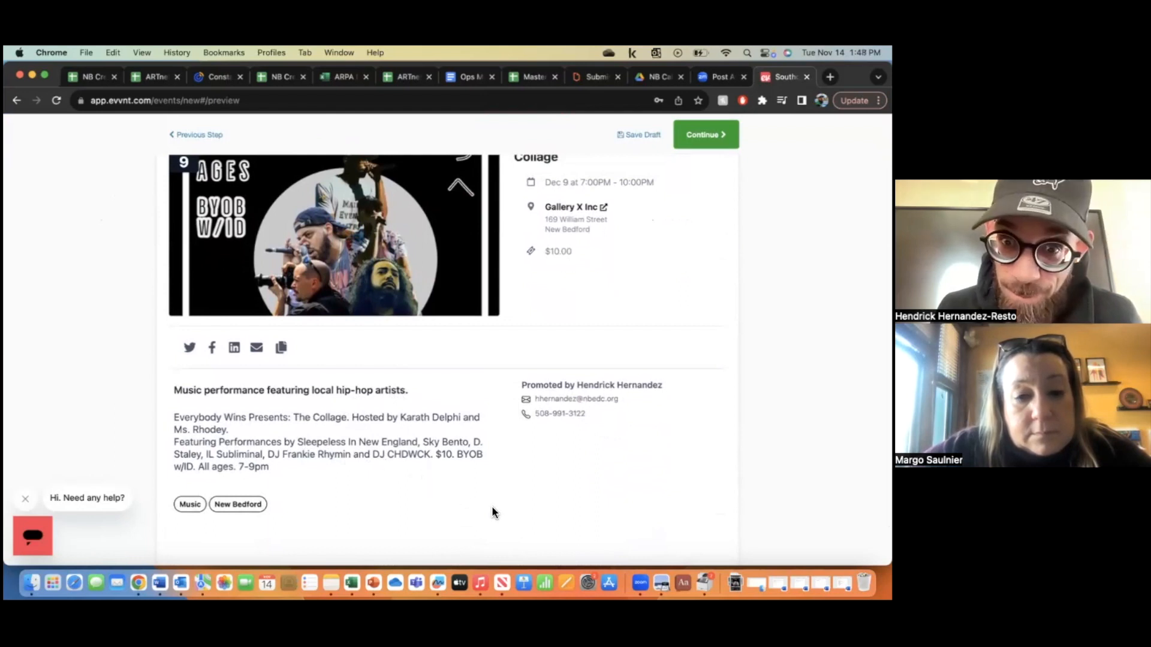
{"action": "scroll", "coordinate": [584, 487], "scroll_direction": "down", "scroll_amount": 1}
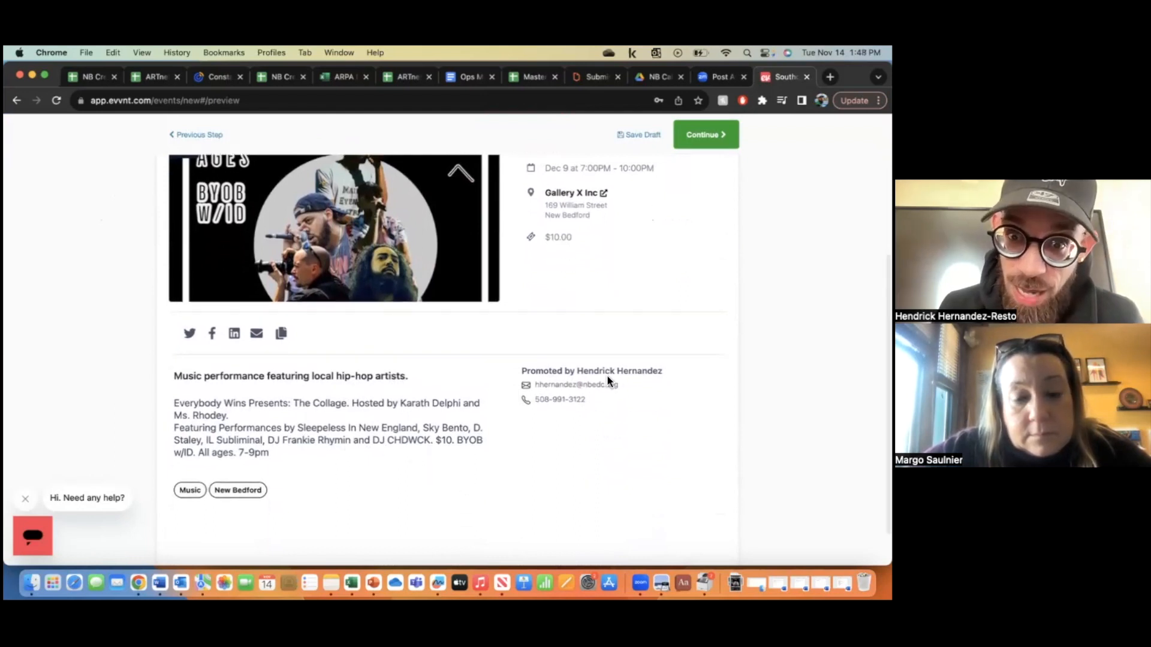
{"action": "scroll", "coordinate": [554, 486], "scroll_direction": "down", "scroll_amount": 1}
{"action": "scroll", "coordinate": [554, 484], "scroll_direction": "down", "scroll_amount": 1}
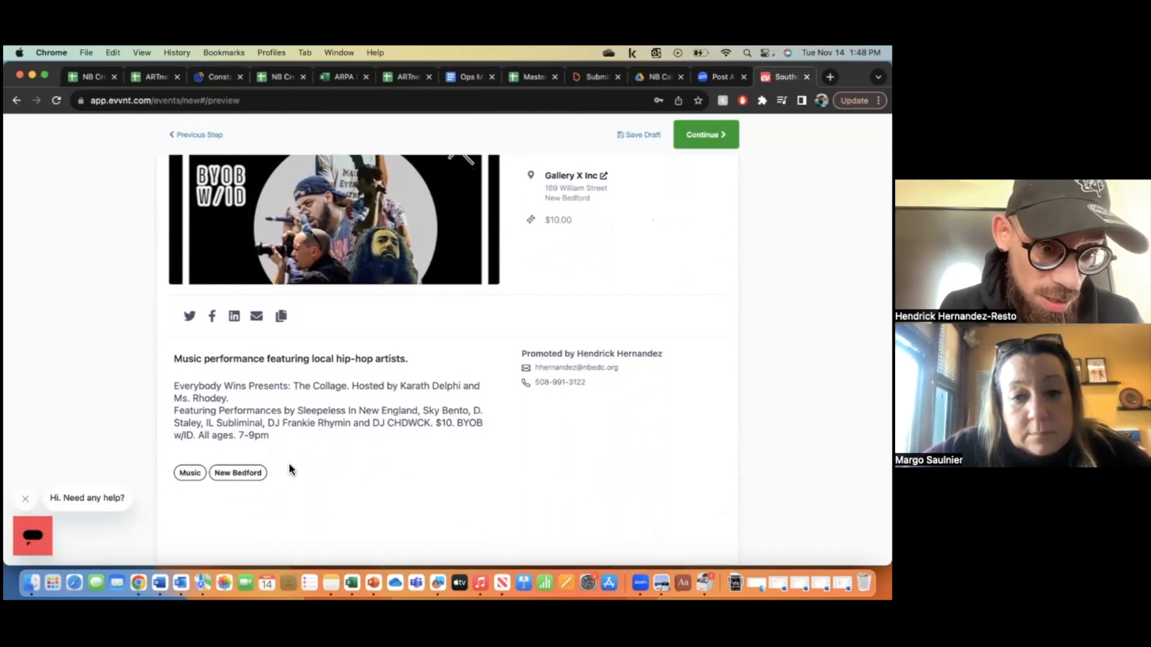
{"action": "scroll", "coordinate": [456, 476], "scroll_direction": "up", "scroll_amount": 5}
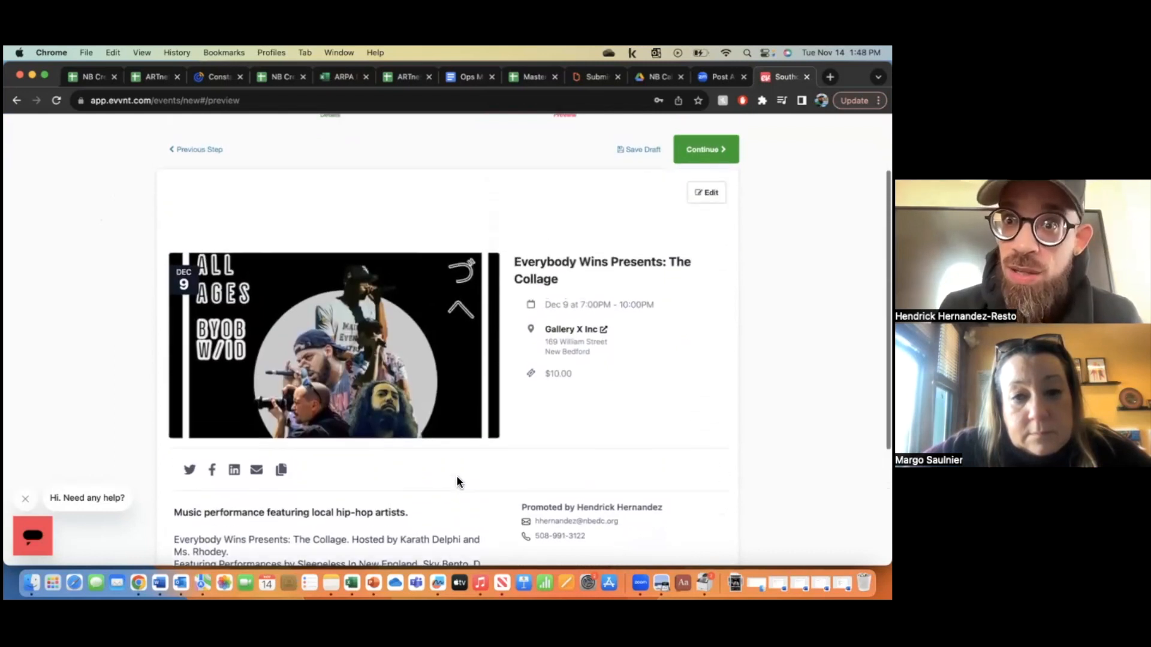
{"action": "scroll", "coordinate": [457, 477], "scroll_direction": "up", "scroll_amount": 2}
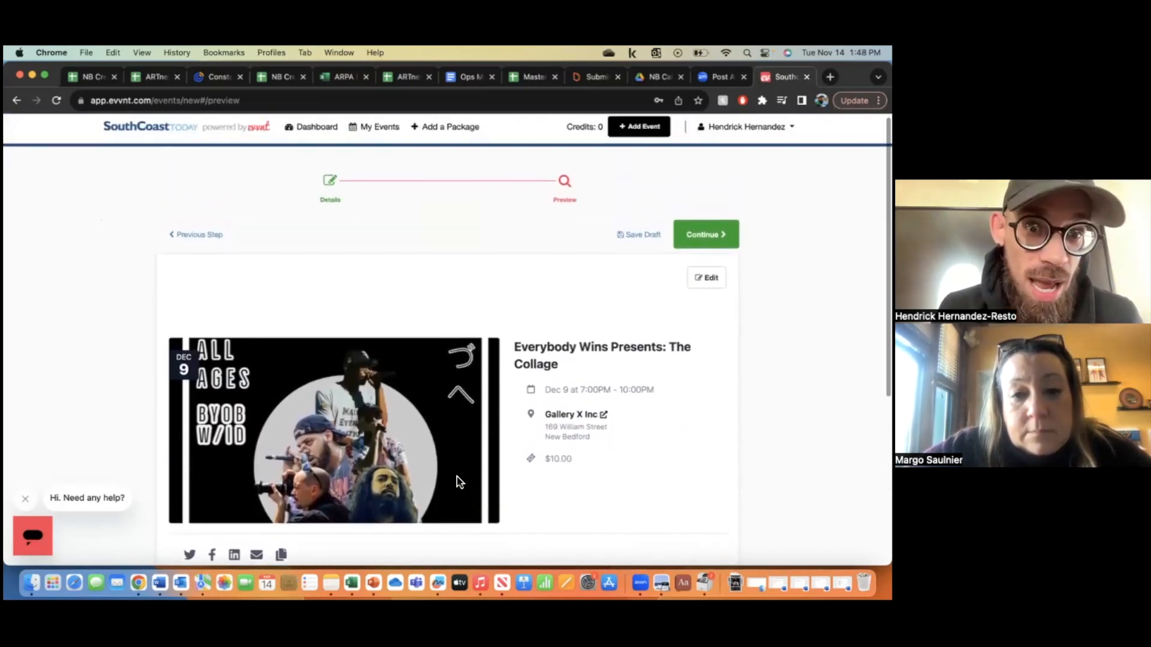
{"action": "scroll", "coordinate": [457, 477], "scroll_direction": "down", "scroll_amount": 3}
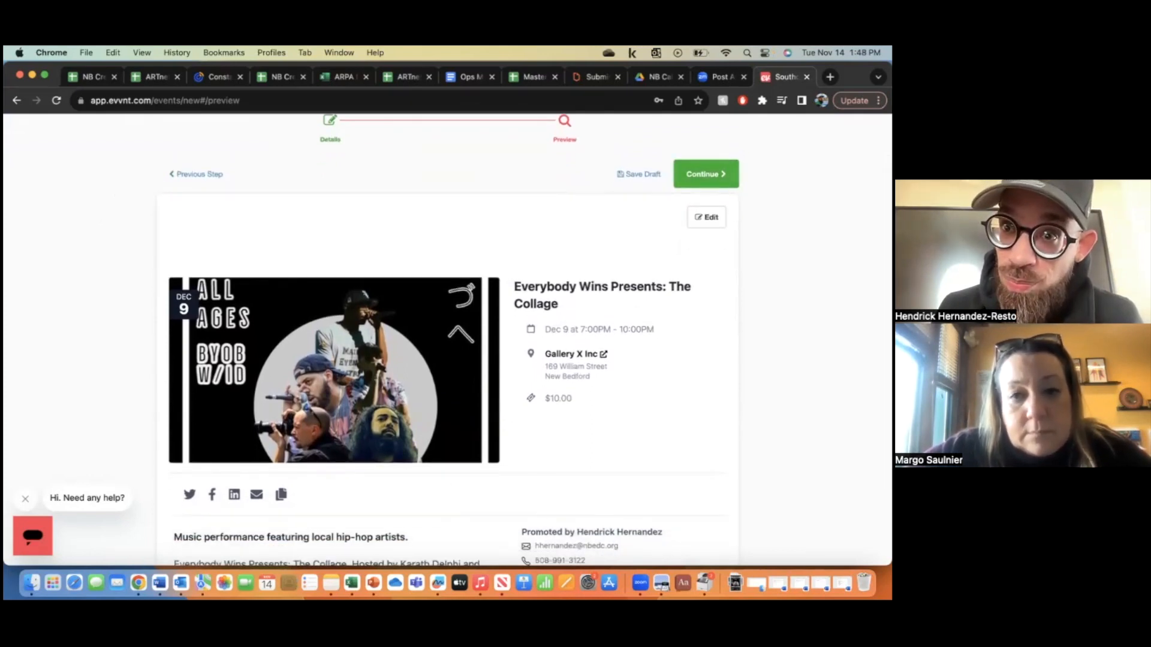
{"action": "left_click", "coordinate": [706, 173]}
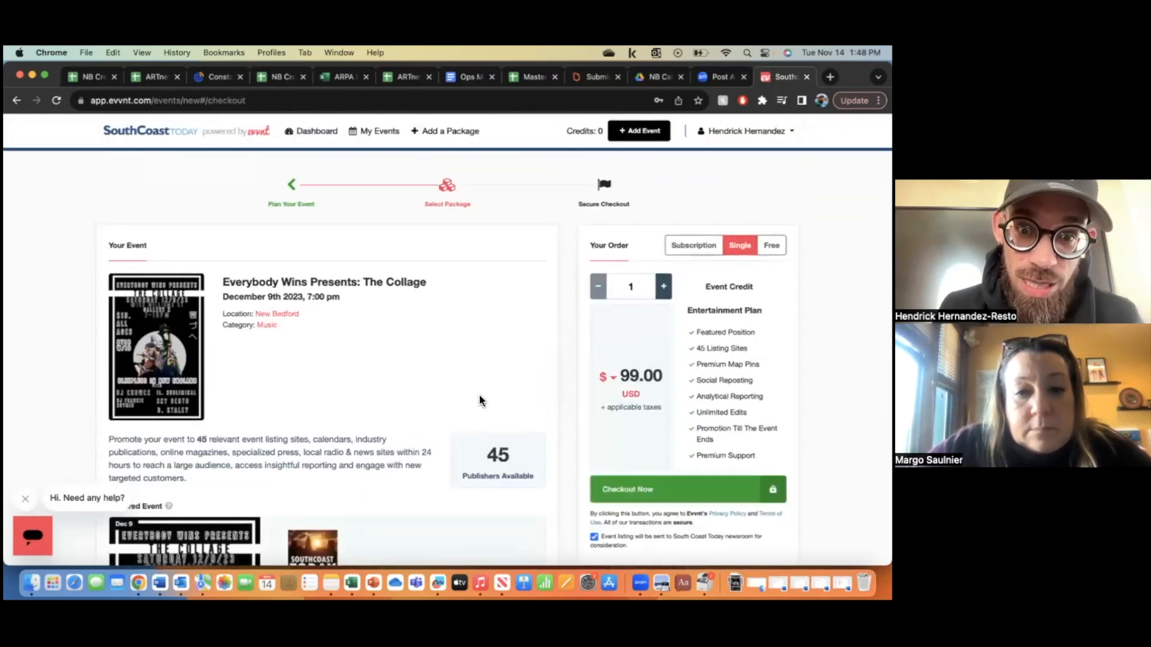
- Scroll the Select Package page to review the Your Event and Your Order panels
{"action": "scroll", "coordinate": [479, 395], "scroll_direction": "down", "scroll_amount": 3}
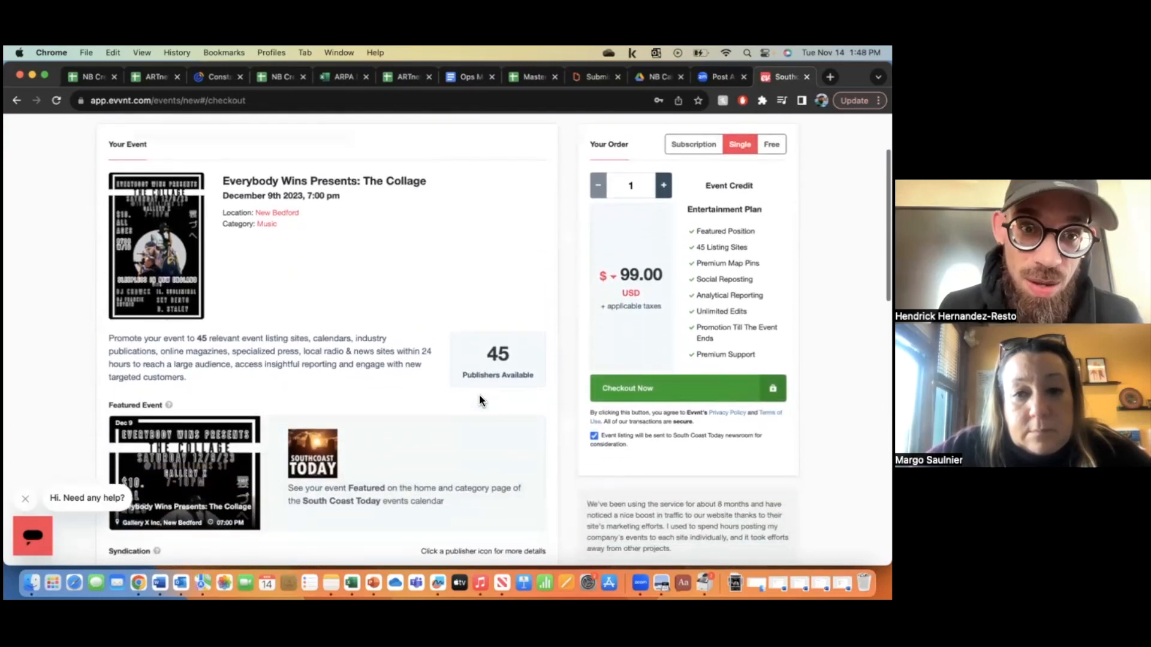
{"action": "scroll", "coordinate": [480, 396], "scroll_direction": "up", "scroll_amount": 2}
{"action": "scroll", "coordinate": [480, 394], "scroll_direction": "up", "scroll_amount": 1}
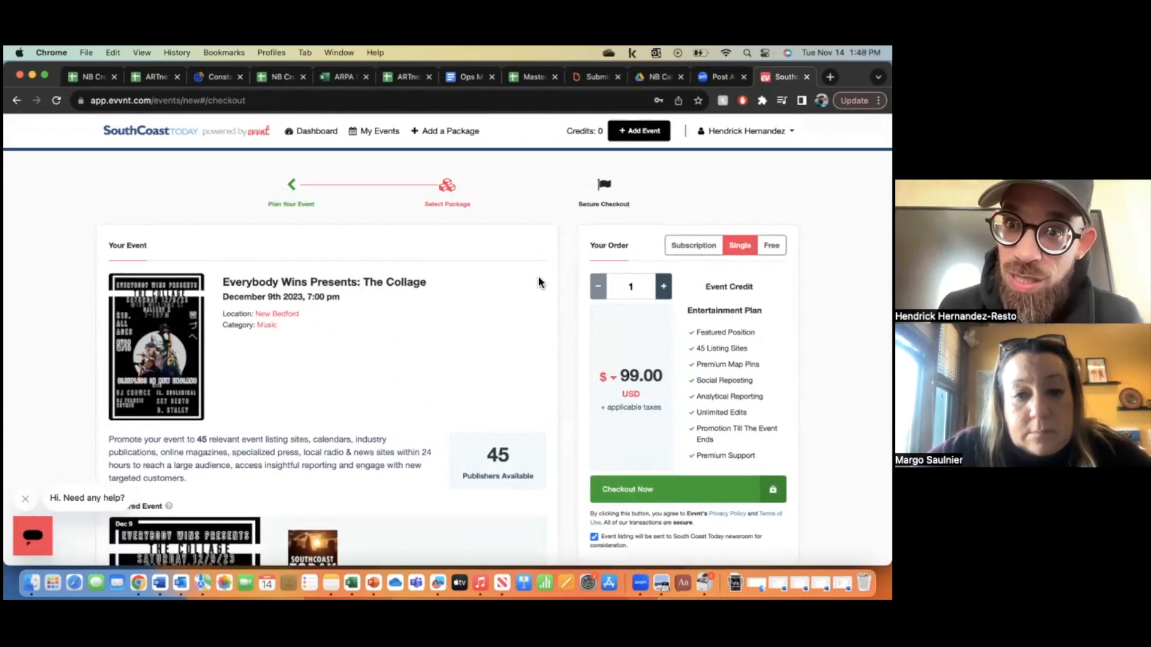
{"action": "scroll", "coordinate": [537, 276], "scroll_direction": "down", "scroll_amount": 1}
{"action": "scroll", "coordinate": [643, 250], "scroll_direction": "up", "scroll_amount": 1}
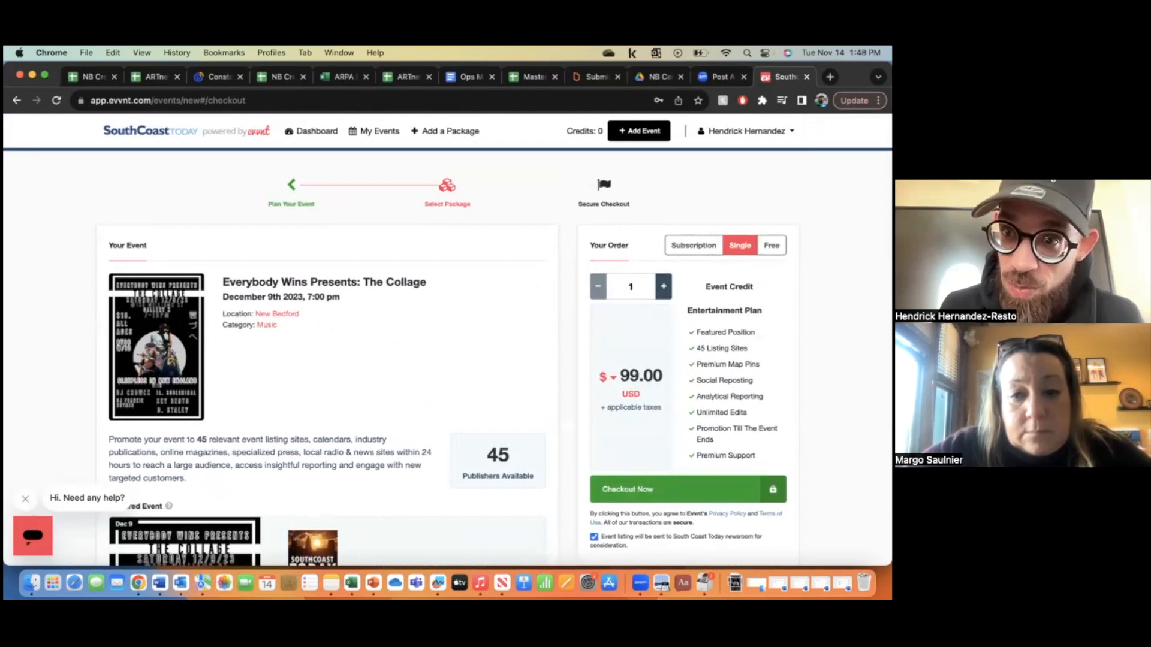
- Compare Single and Subscription plans, settle on the Free $0.00 plan and try Stay Free
{"action": "left_click", "coordinate": [772, 245]}
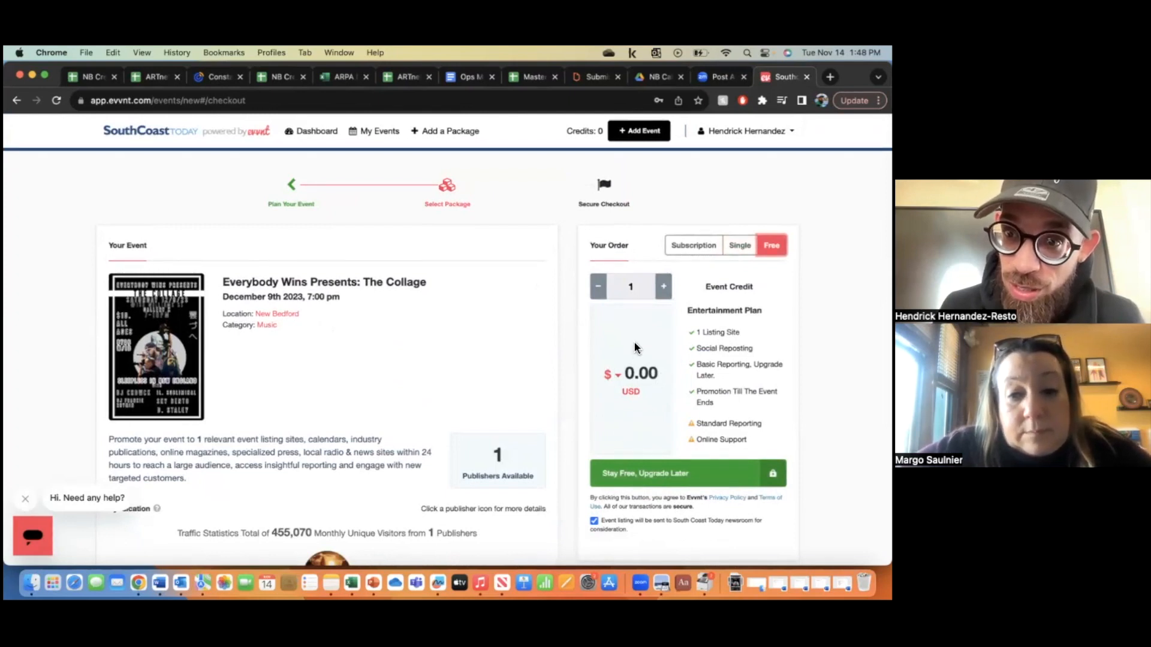
{"action": "left_click", "coordinate": [739, 245]}
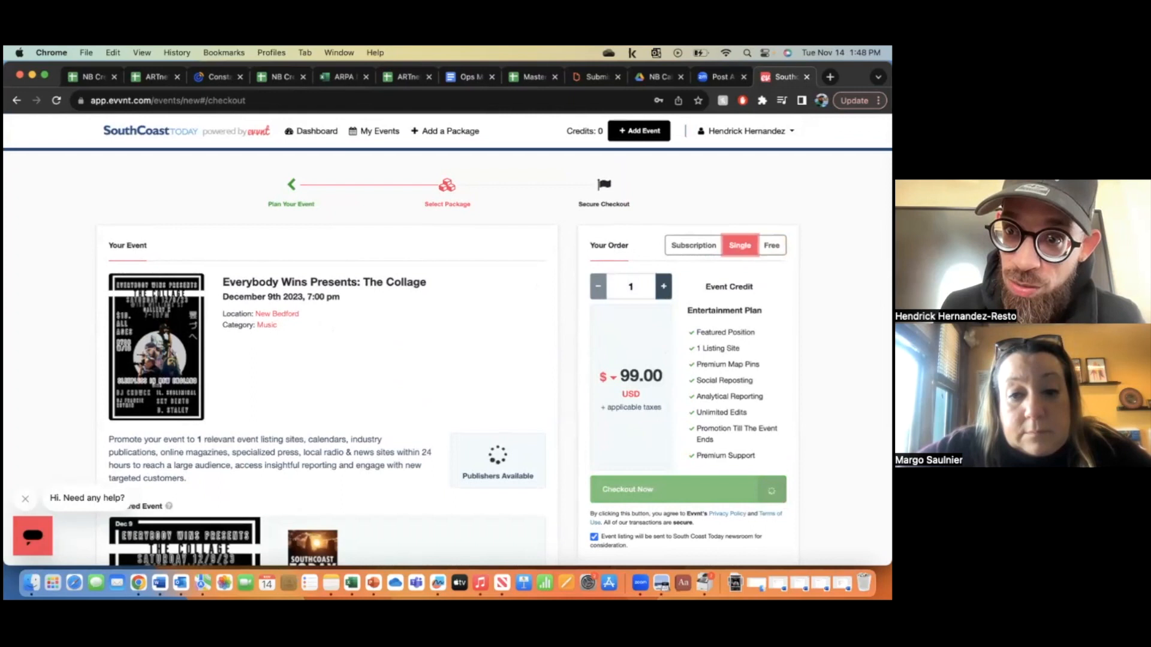
{"action": "left_click", "coordinate": [693, 245]}
{"action": "left_click", "coordinate": [771, 245]}
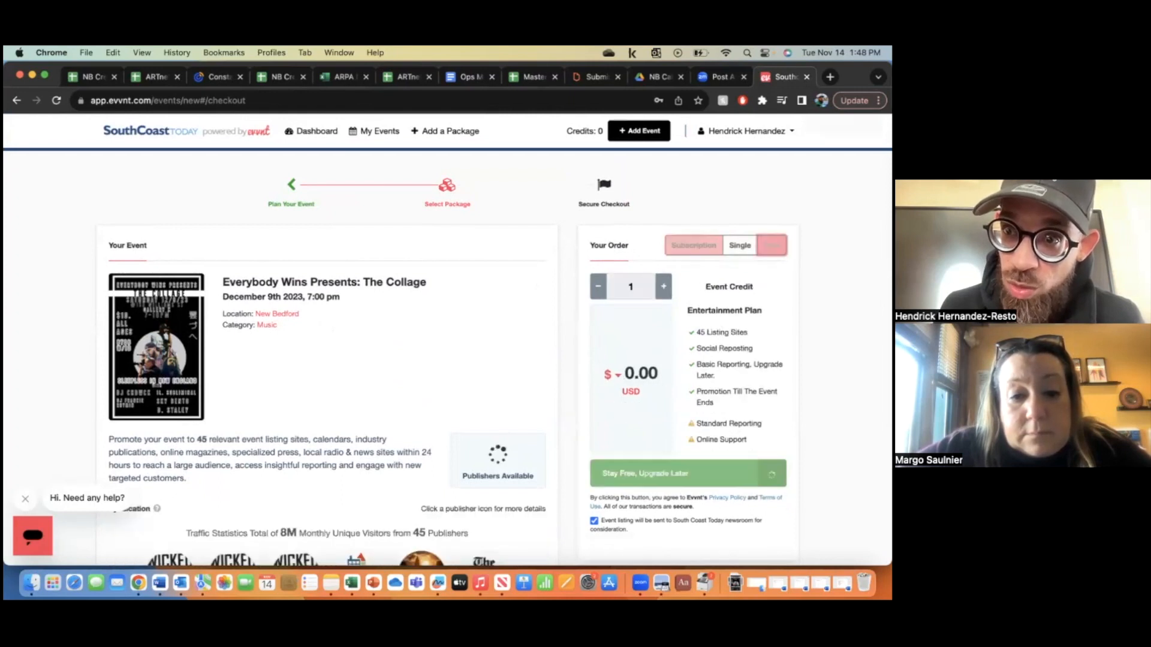
{"action": "scroll", "coordinate": [446, 340], "scroll_direction": "down", "scroll_amount": 5}
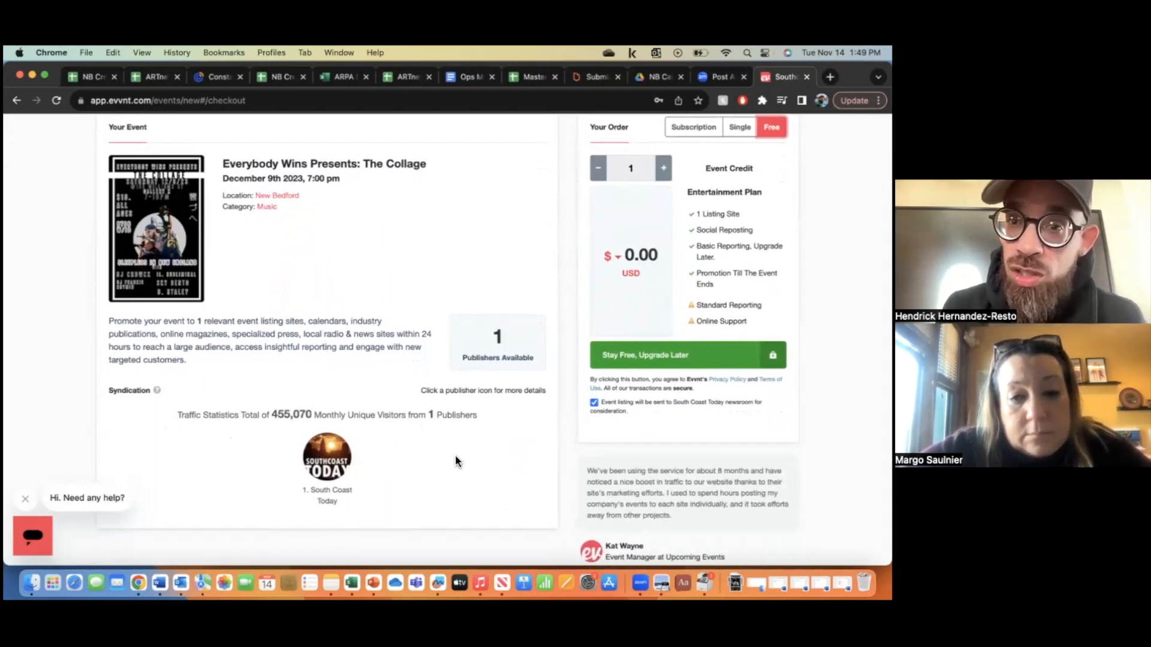
{"action": "scroll", "coordinate": [455, 458], "scroll_direction": "up", "scroll_amount": 4}
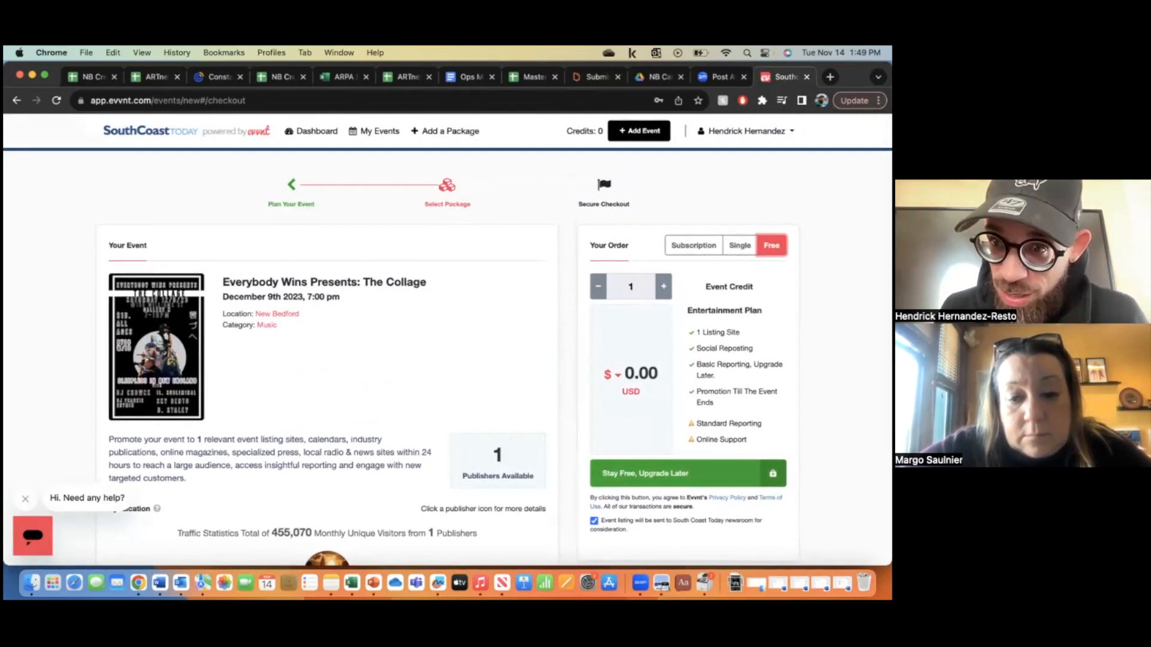
{"action": "left_click", "coordinate": [660, 476]}
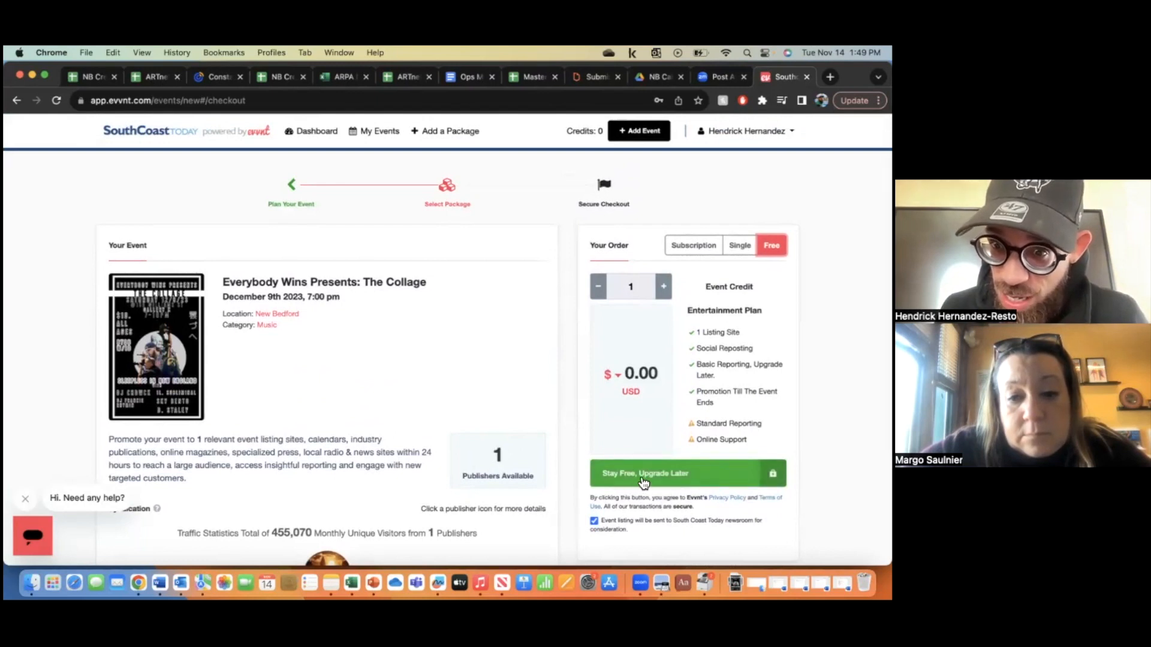
- Submit with Stay Free, Upgrade Later and confirm The Collage shows Active in My Events
{"action": "left_click", "coordinate": [661, 475]}
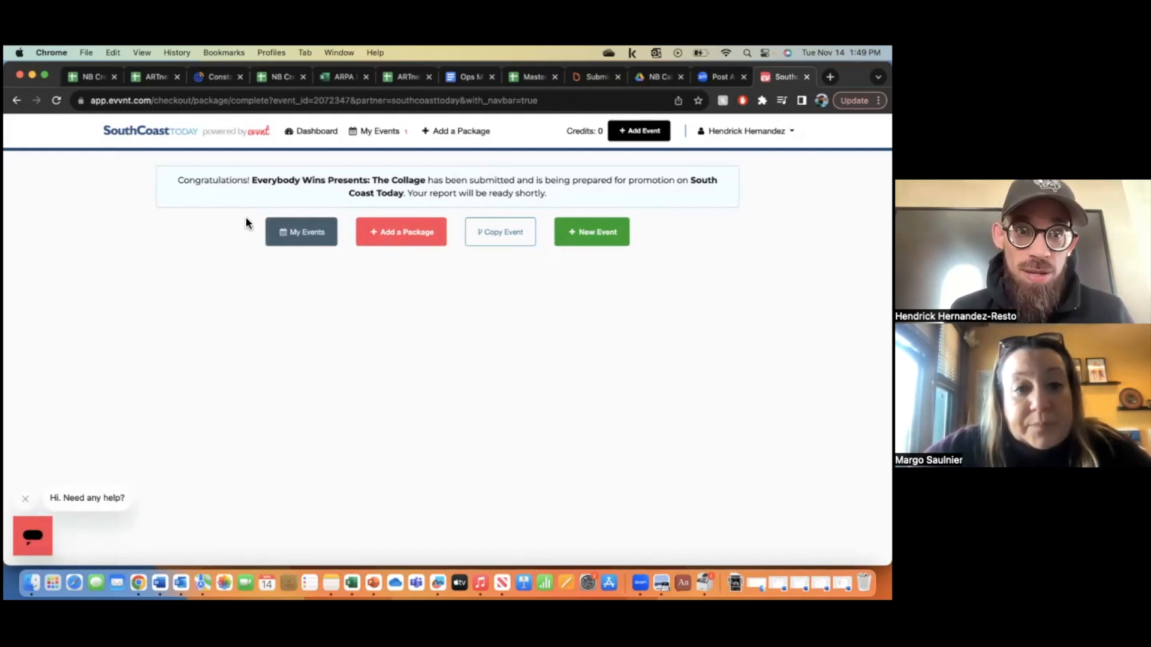
{"action": "left_click", "coordinate": [300, 234]}
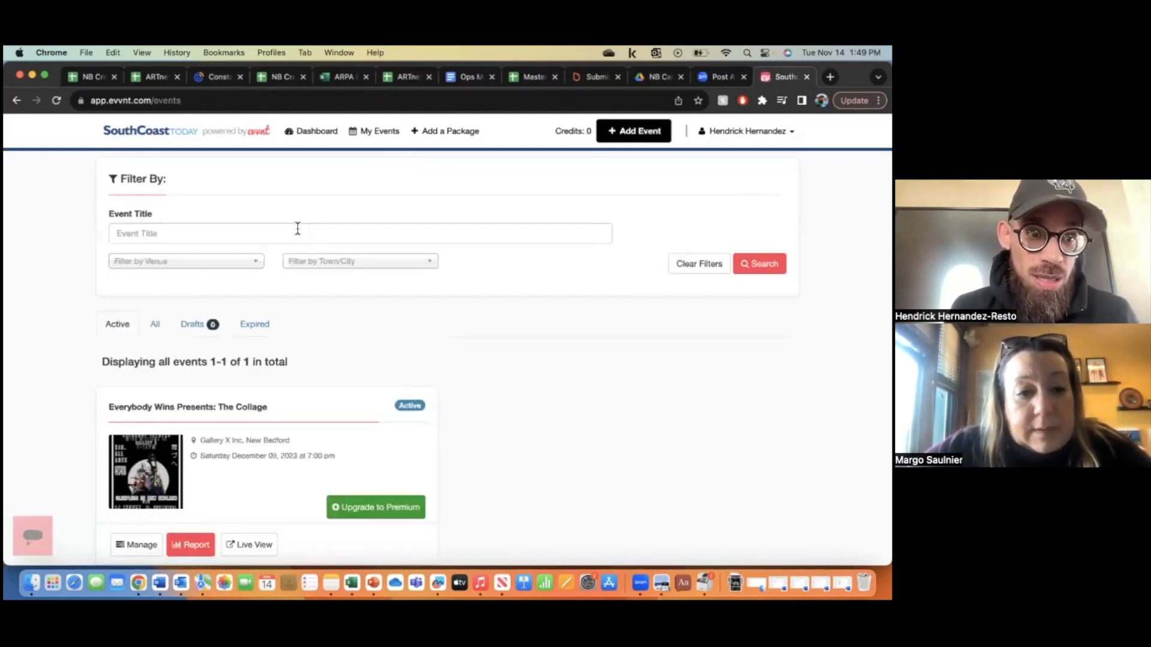
{"action": "scroll", "coordinate": [394, 344], "scroll_direction": "down", "scroll_amount": 2}
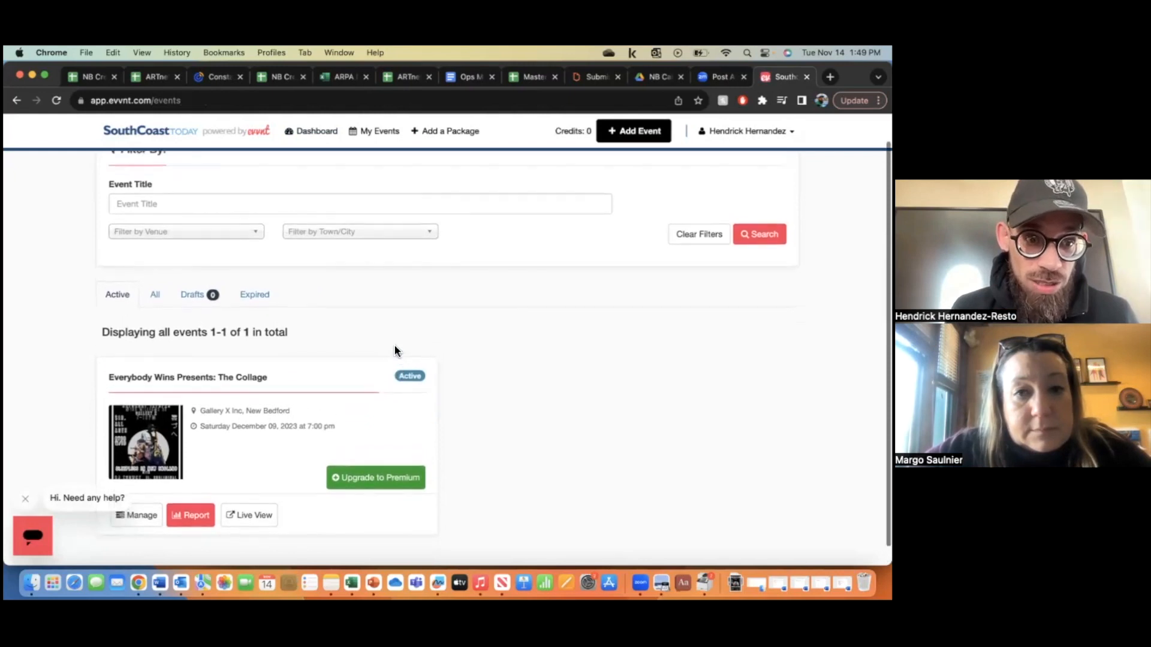